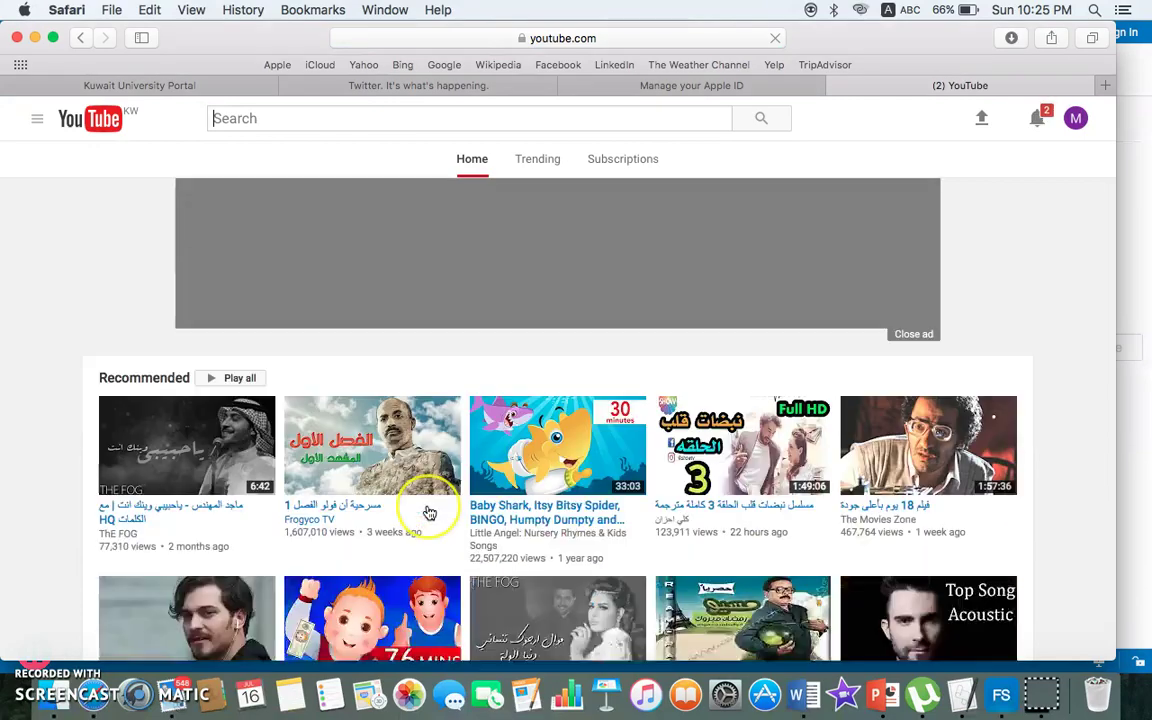
# Open the recommended YouTube video "مسرحية أن فولو الفصل 1", pause it and select its full web address for copying.
pyautogui.scroll(-5, 429, 513)
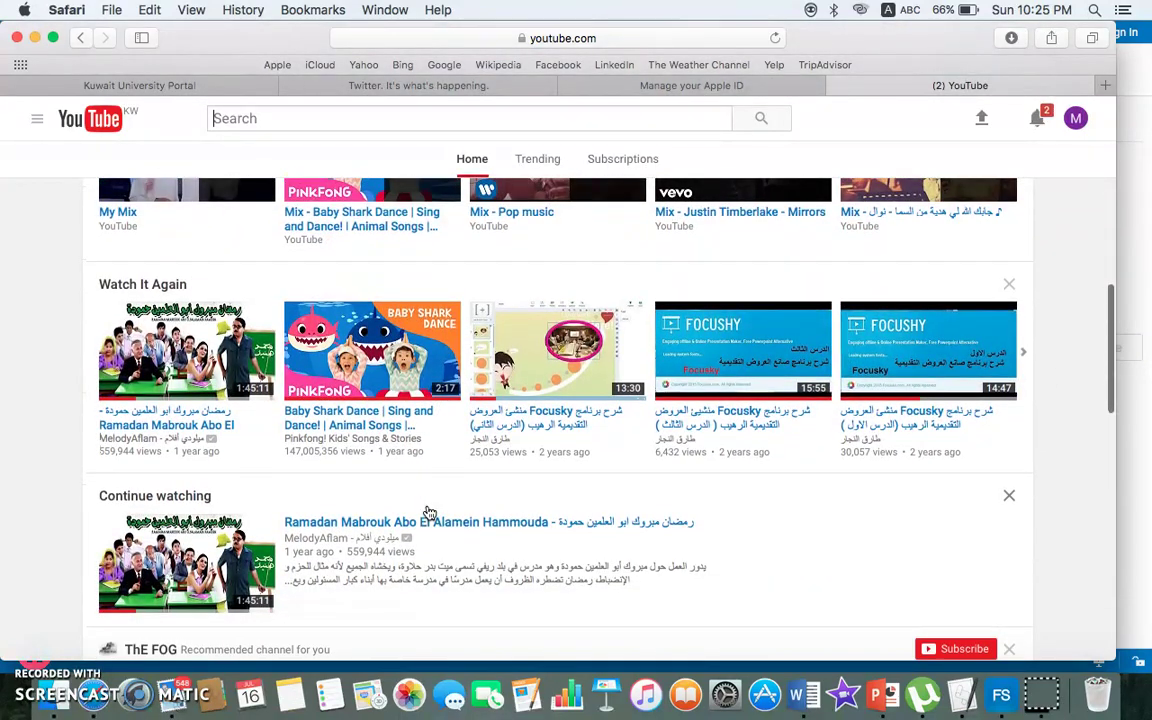
pyautogui.scroll(10, 429, 513)
pyautogui.scroll(5, 428, 513)
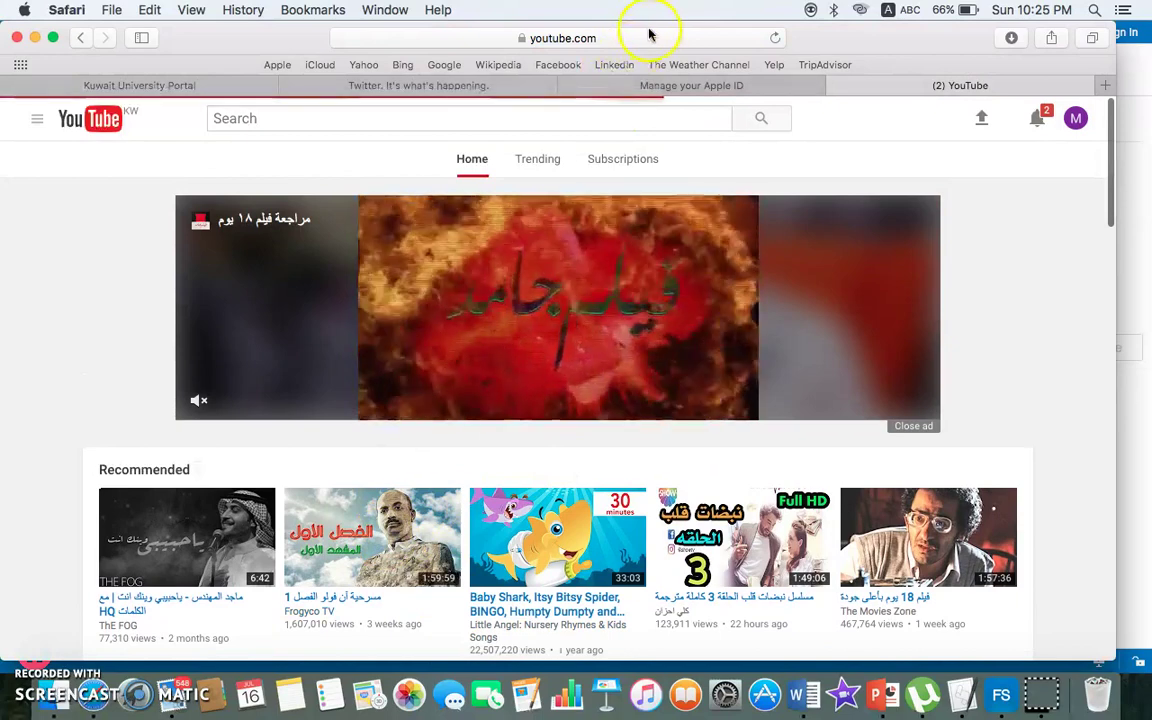
pyautogui.click(372, 537)
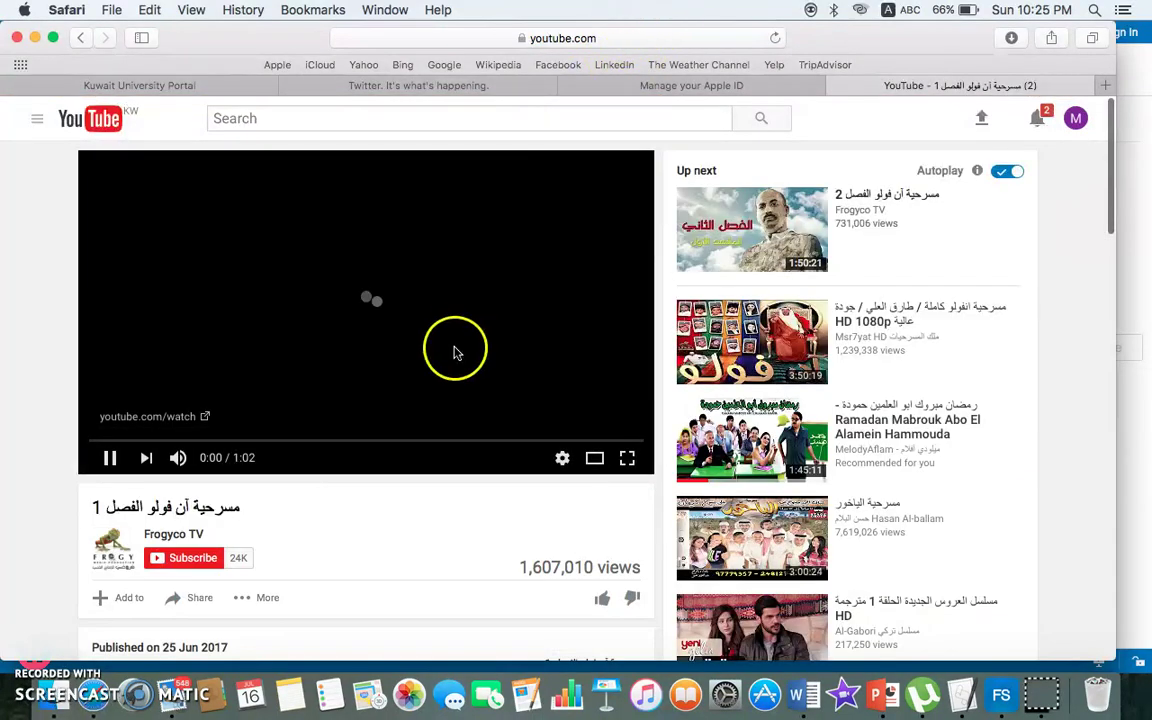
pyautogui.click(110, 457)
pyautogui.click(631, 33)
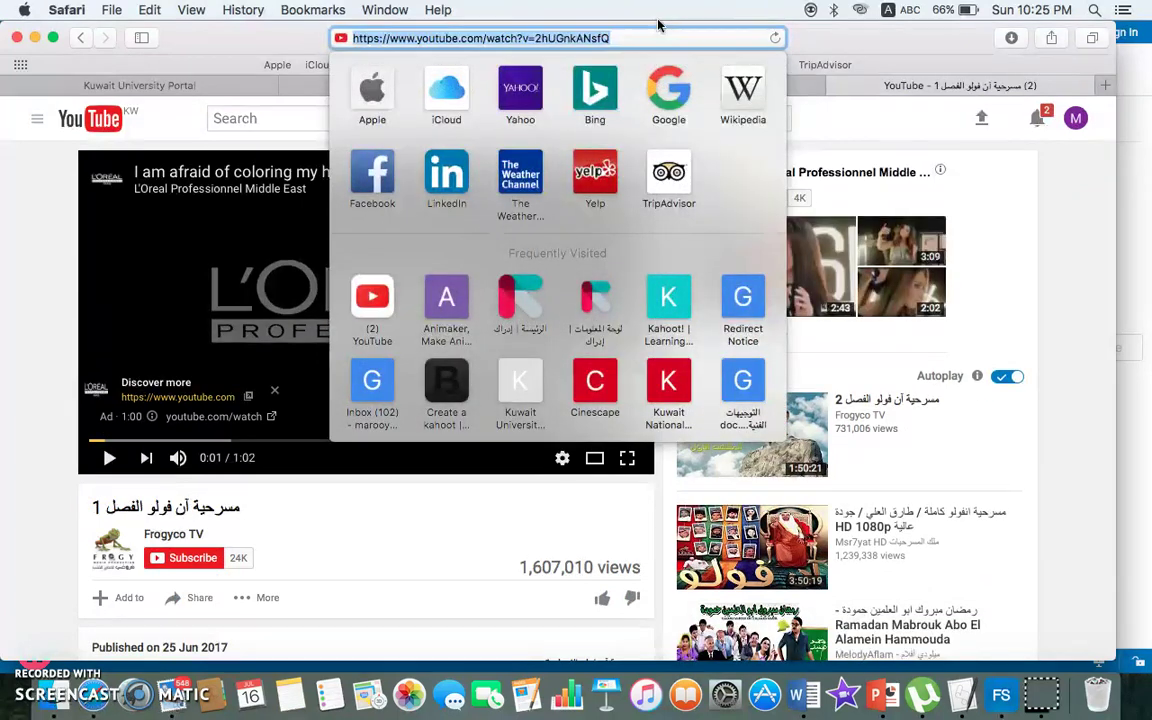
# Switch to Focusky and add the copied YouTube link to the canvas as a web video.
pyautogui.click(1001, 694)
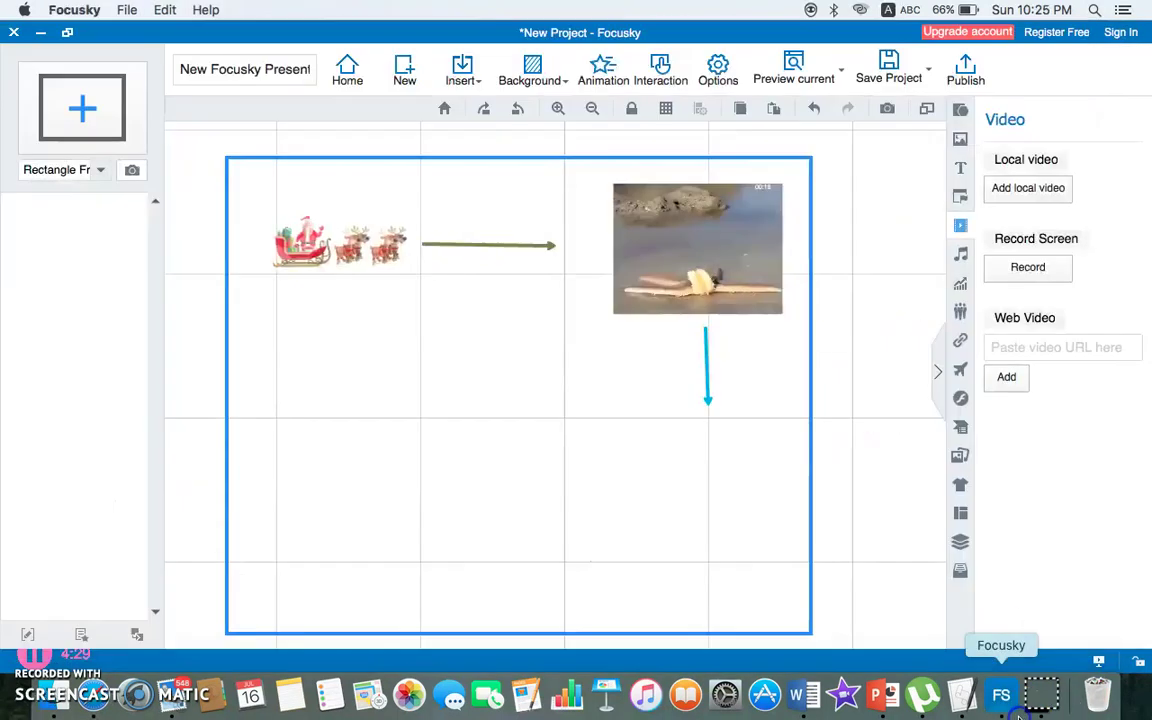
pyautogui.click(1038, 349)
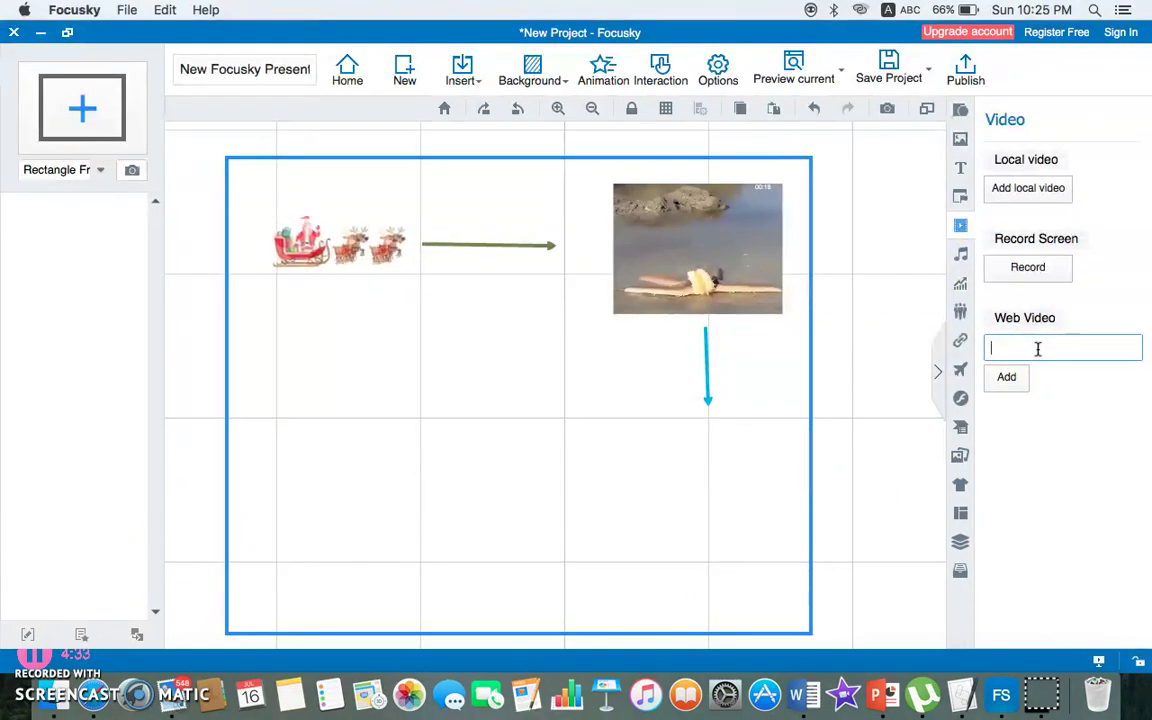
pyautogui.click(1020, 384)
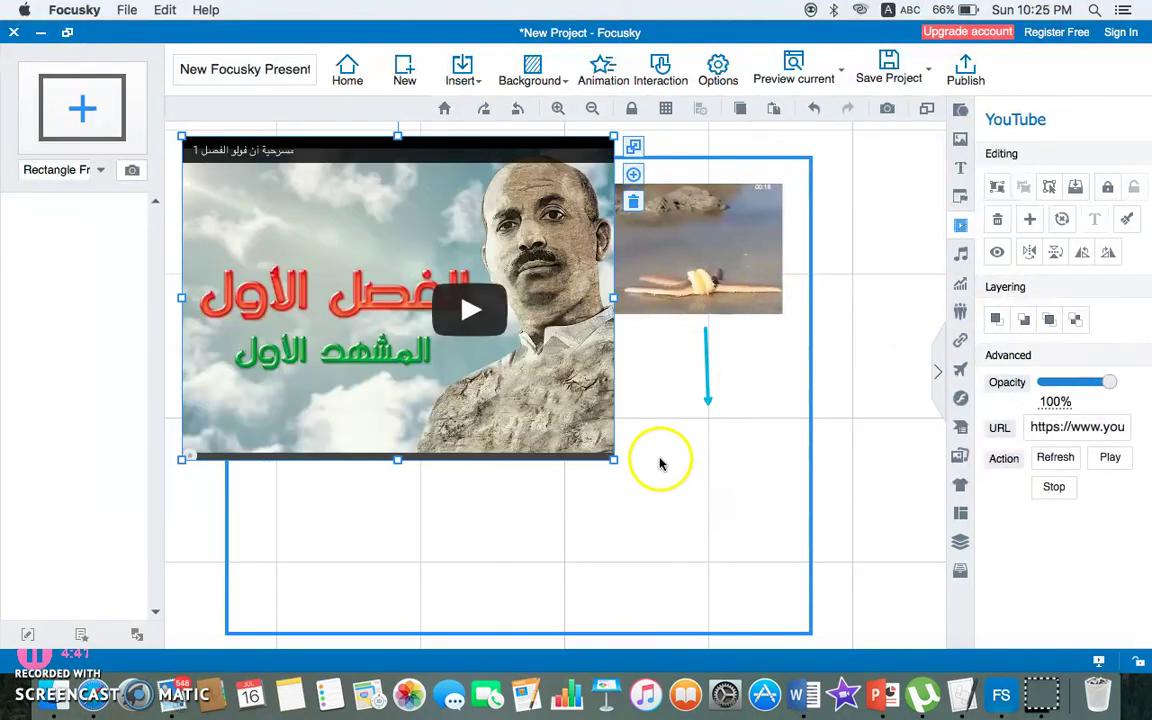
# Shrink the inserted YouTube video and move it to the lower right of the rectangle, under the starfish video.
pyautogui.moveTo(614, 465); pyautogui.dragTo(522, 352)
pyautogui.moveTo(622, 368)
pyautogui.mouseDown()
pyautogui.moveTo(666, 401)
pyautogui.moveTo(621, 378)
pyautogui.mouseUp()
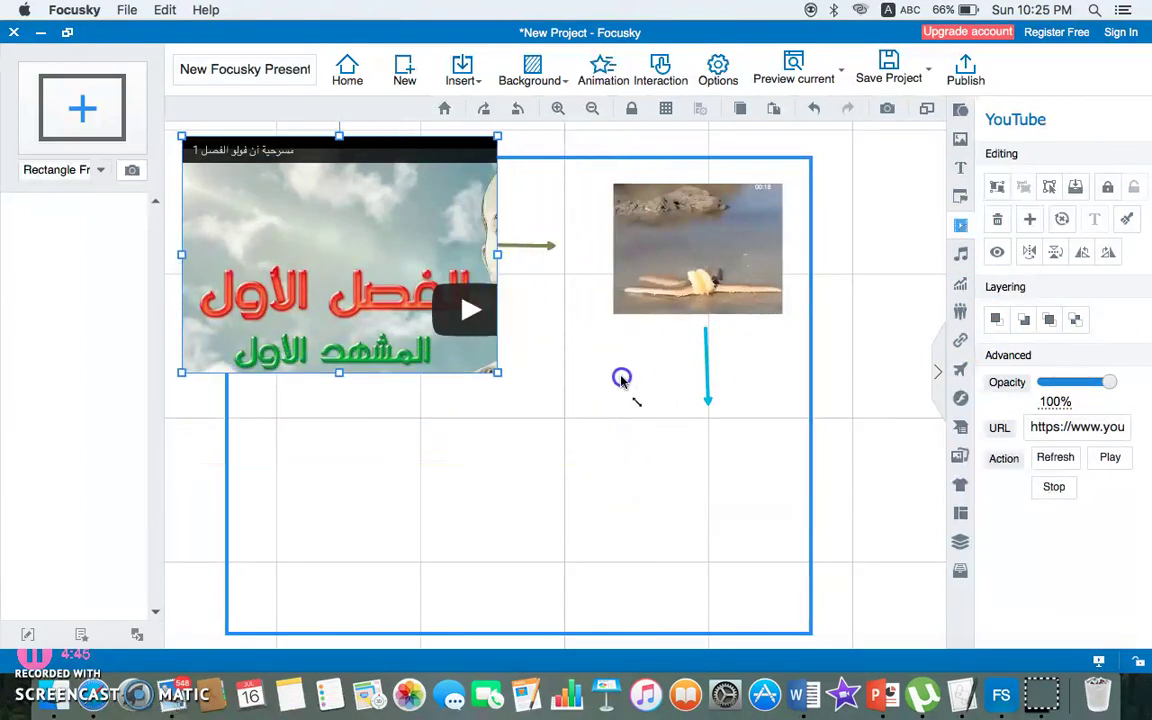
pyautogui.moveTo(417, 140); pyautogui.dragTo(576, 527)
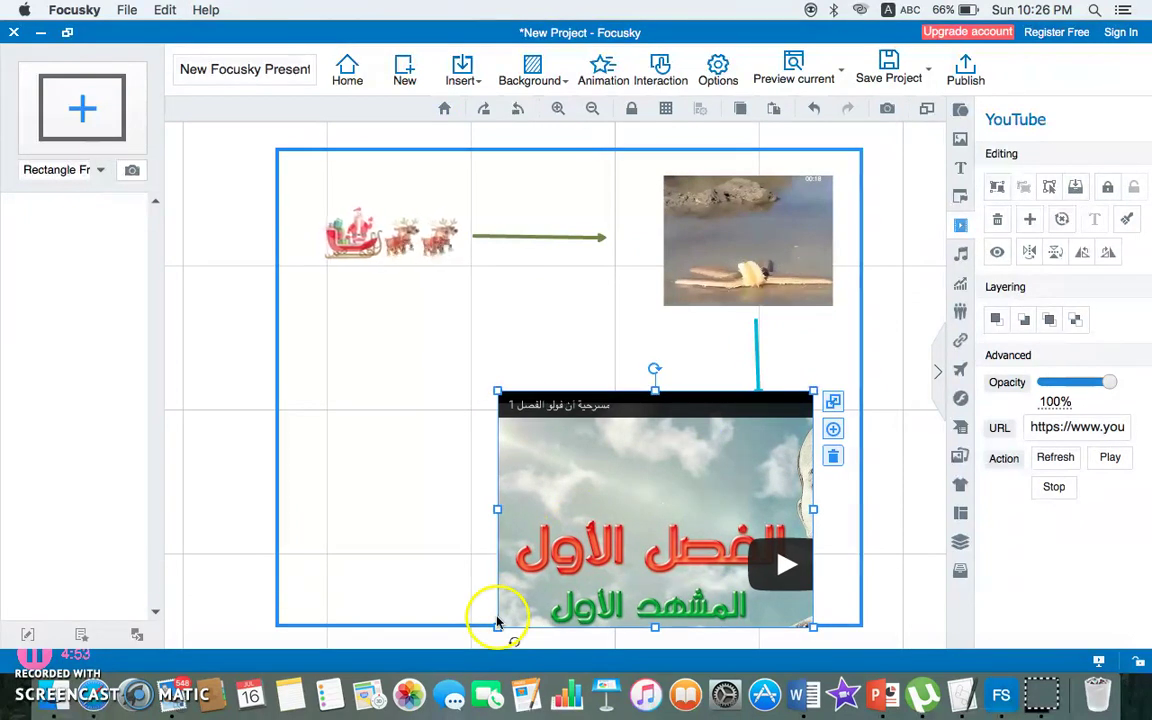
# Enlarge the blue rectangle toward its lower left and shrink the YouTube video to sit just below the vertical arrow.
pyautogui.click(409, 626)
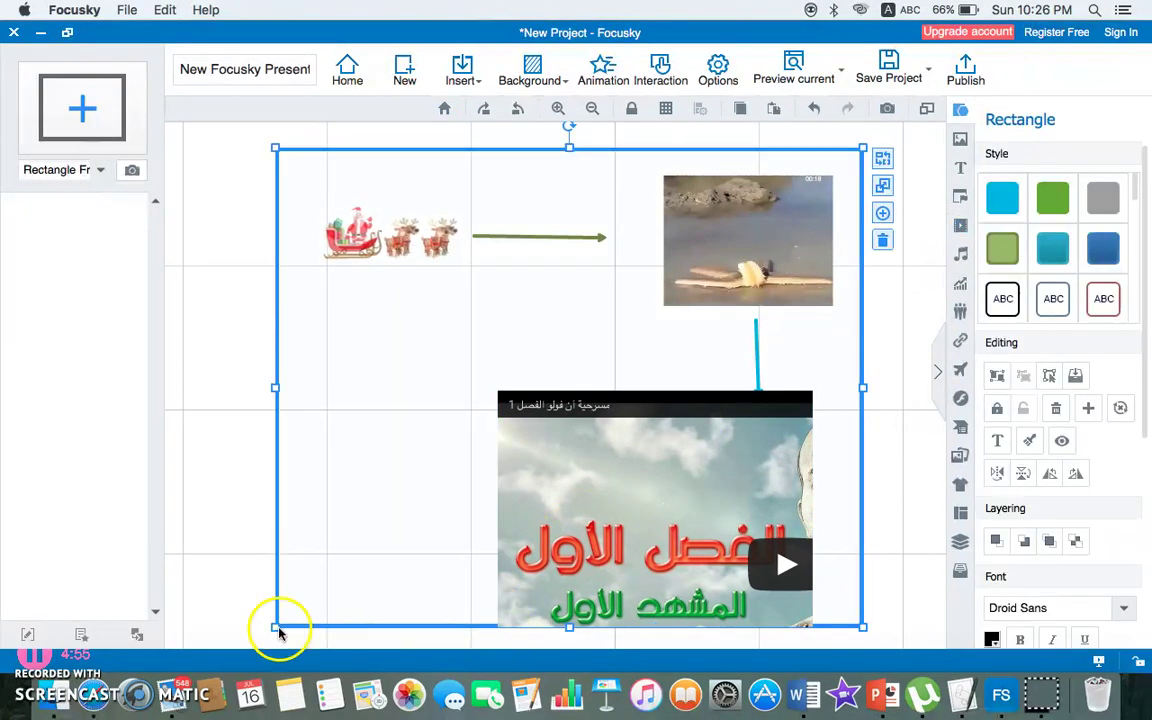
pyautogui.moveTo(278, 630); pyautogui.dragTo(229, 665)
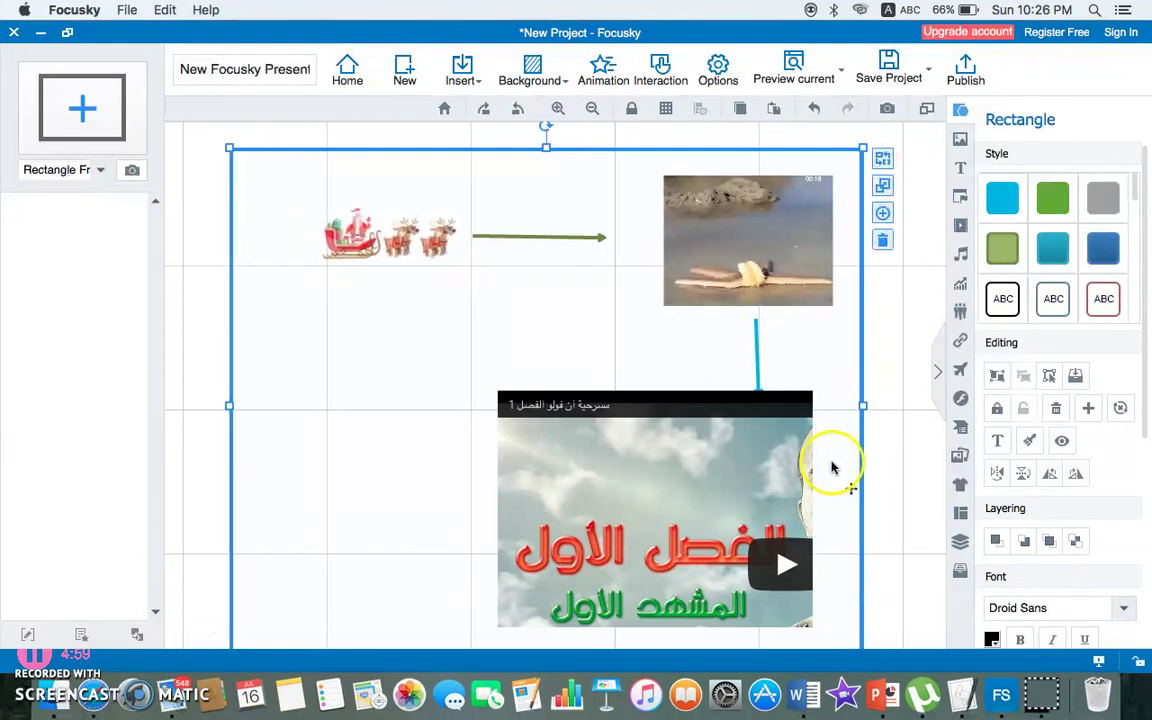
pyautogui.click(806, 400)
pyautogui.moveTo(801, 413)
pyautogui.mouseDown()
pyautogui.moveTo(786, 442)
pyautogui.moveTo(815, 407)
pyautogui.mouseUp()
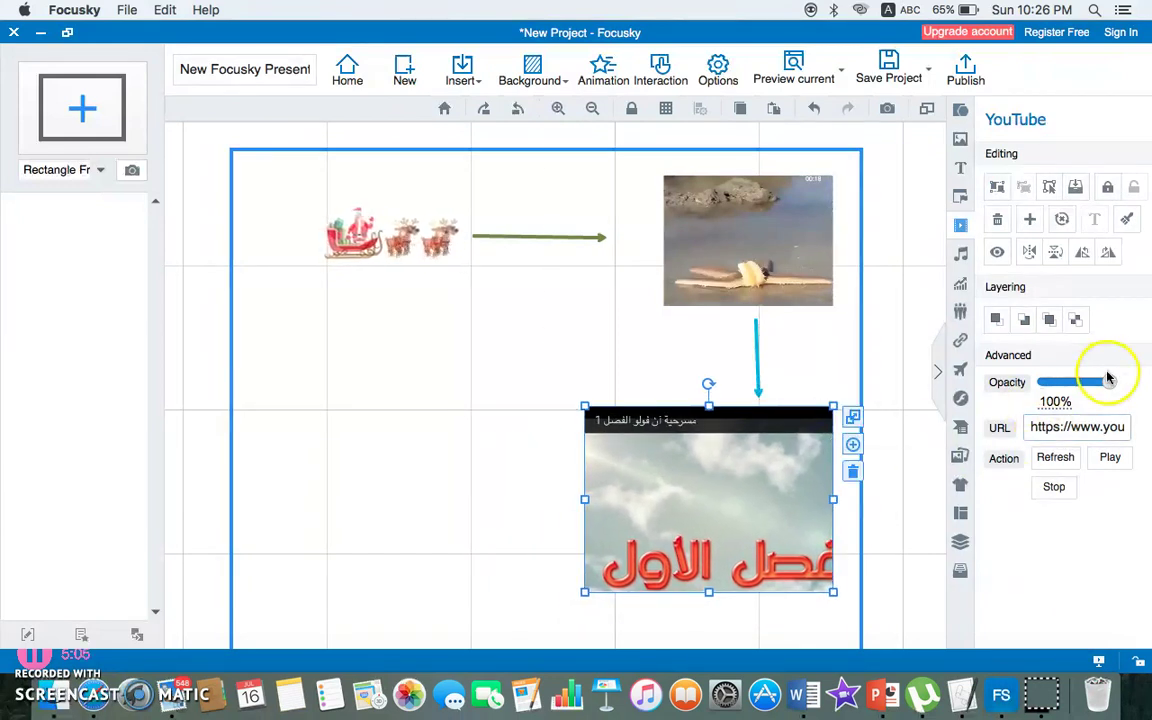
# Set the YouTube video's opacity to 84% and rotate it a quarter turn counterclockwise.
pyautogui.moveTo(1109, 382)
pyautogui.mouseDown()
pyautogui.moveTo(1070, 380)
pyautogui.moveTo(1097, 381)
pyautogui.mouseUp()
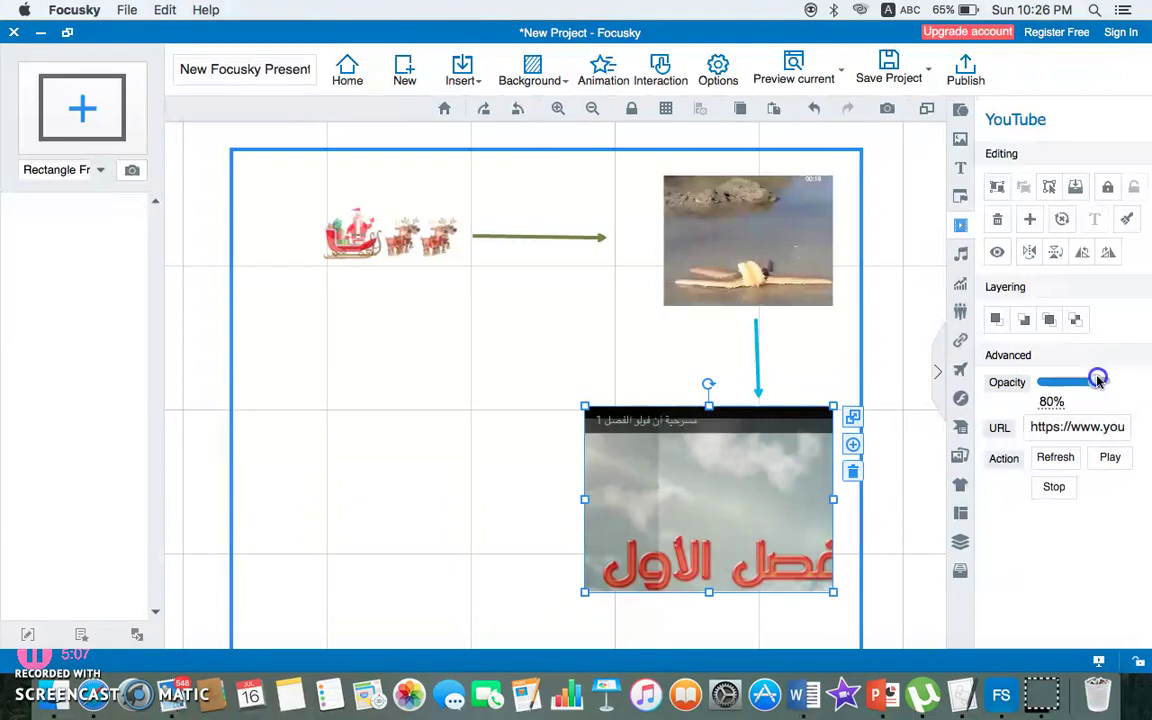
pyautogui.click(1087, 254)
pyautogui.click(1092, 253)
pyautogui.click(1084, 253)
pyautogui.click(1057, 256)
pyautogui.click(1025, 253)
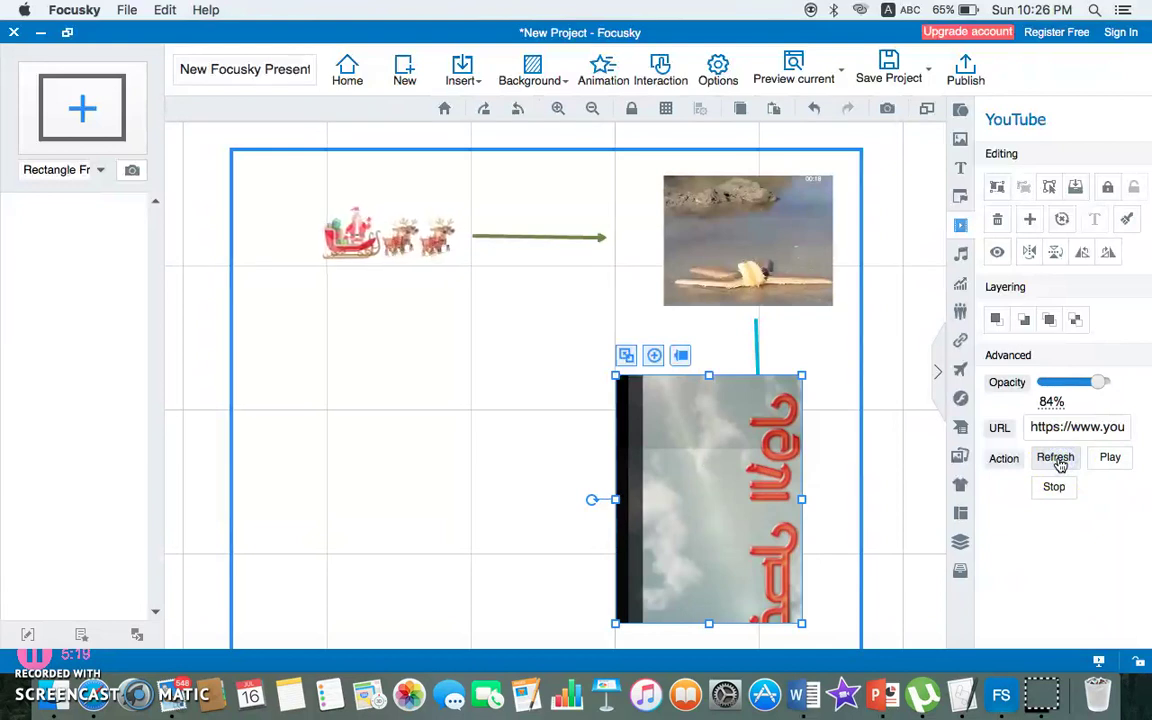
pyautogui.click(1053, 468)
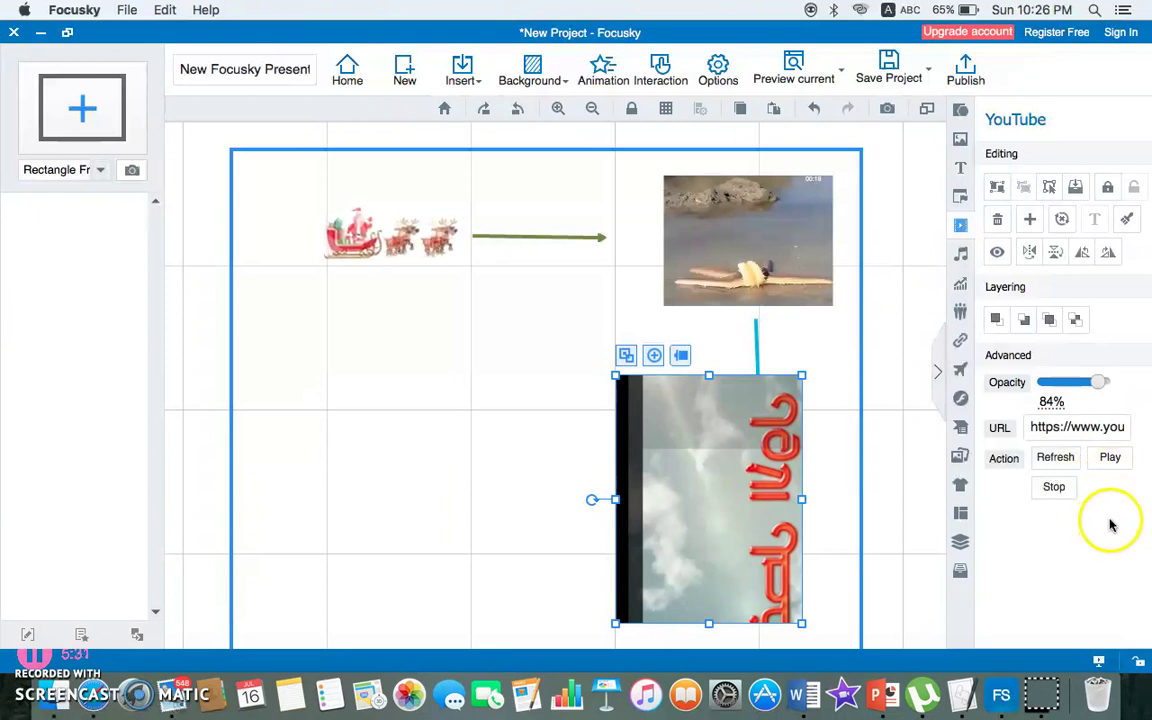
# Draw a short horizontal arrow pointing left from the left side of the YouTube video.
pyautogui.click(960, 112)
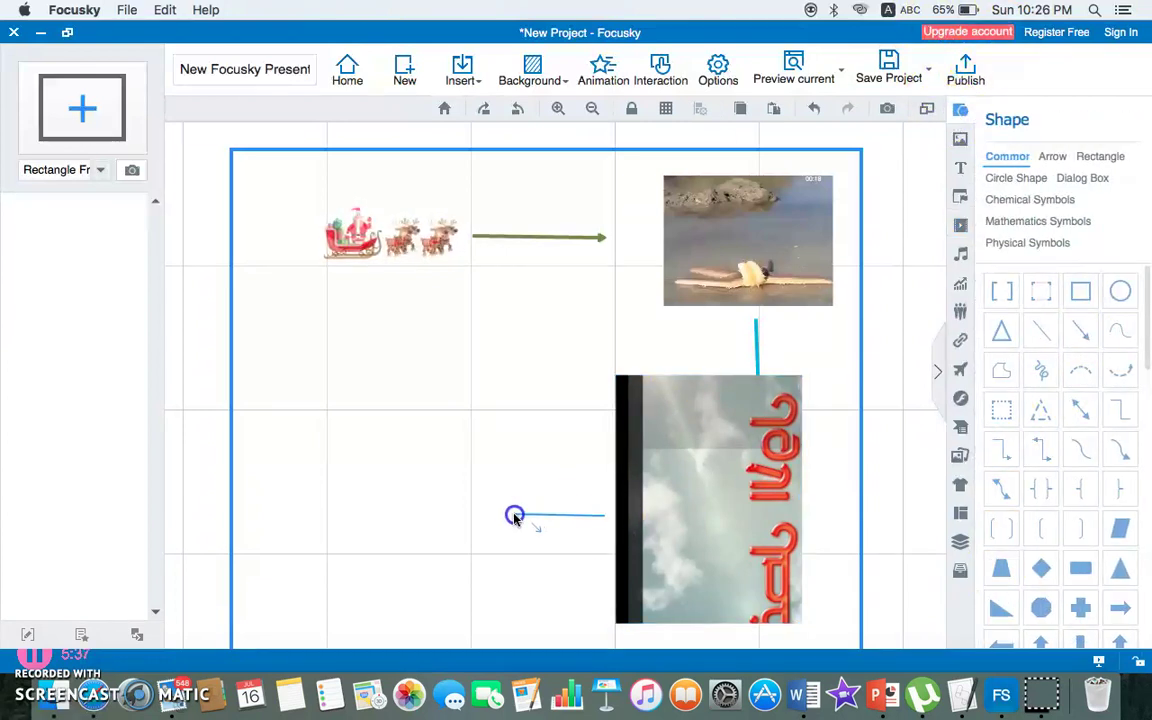
pyautogui.moveTo(514, 517); pyautogui.dragTo(514, 517)
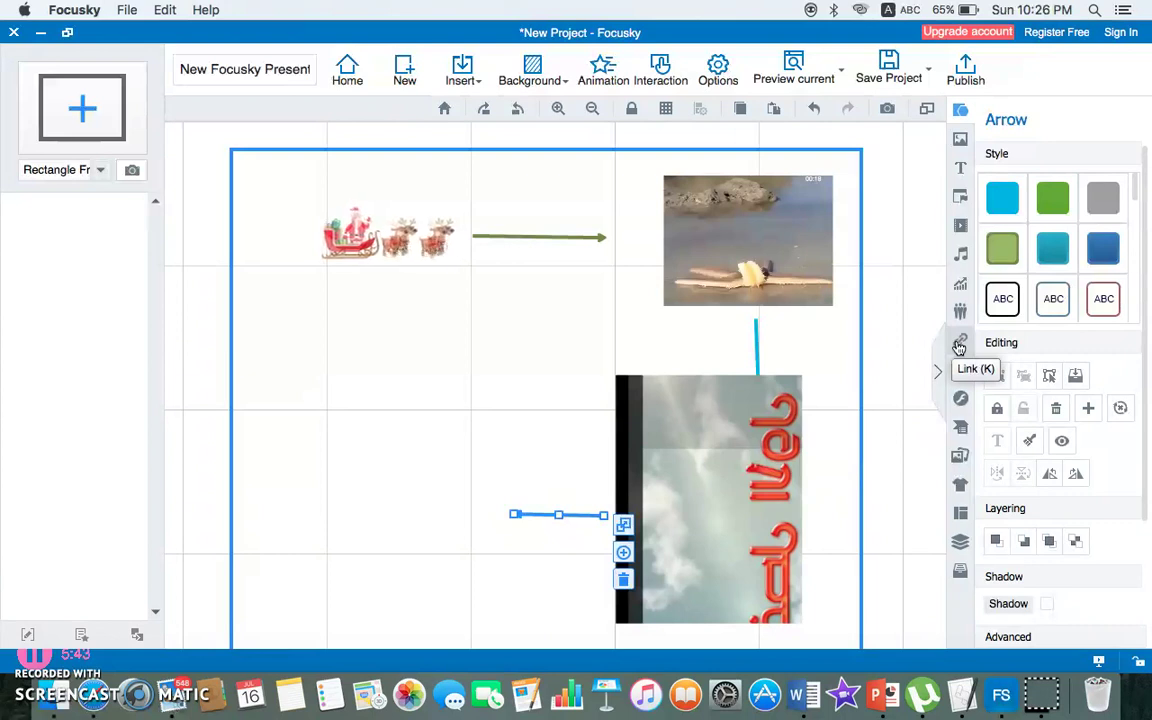
# Insert the local image "Unknown", the Kuwait University logo, from the Desktop folder.
pyautogui.click(960, 163)
pyautogui.click(958, 146)
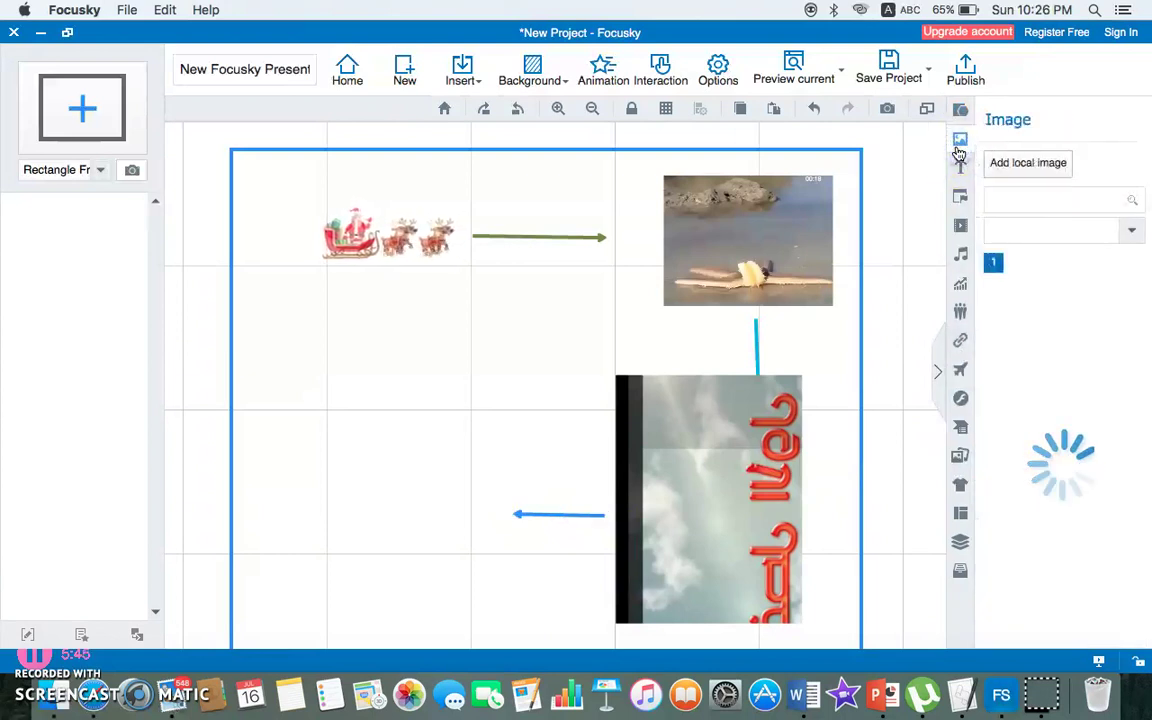
pyautogui.click(1043, 168)
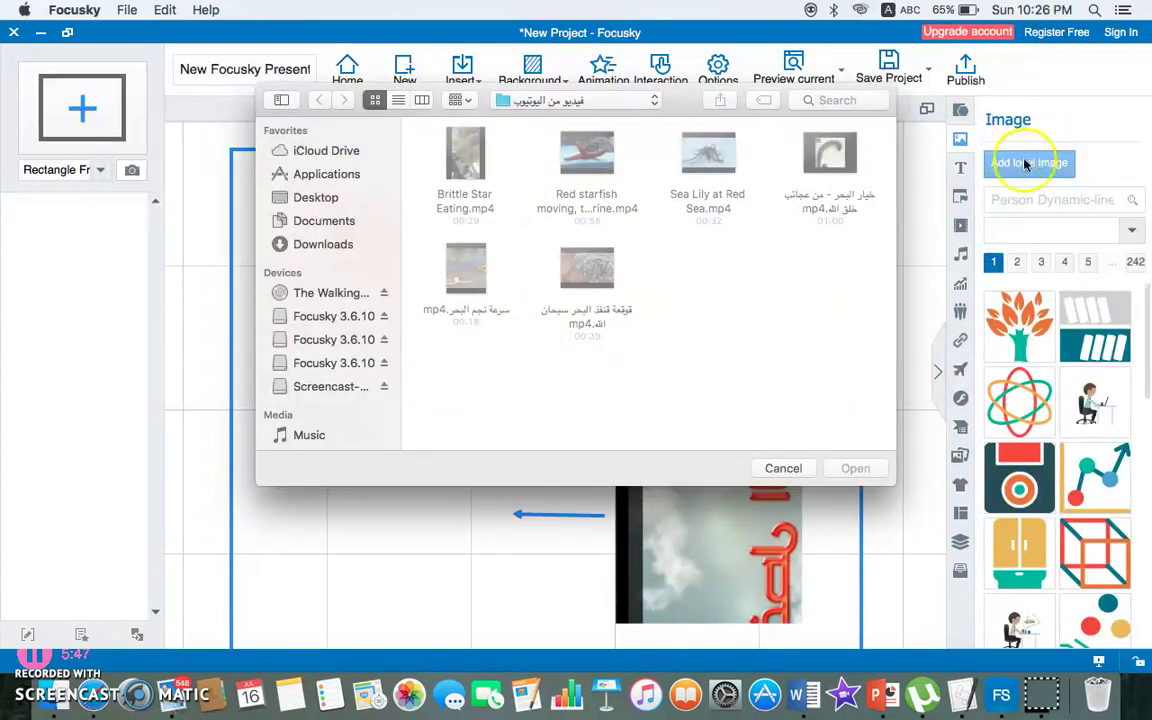
pyautogui.click(320, 219)
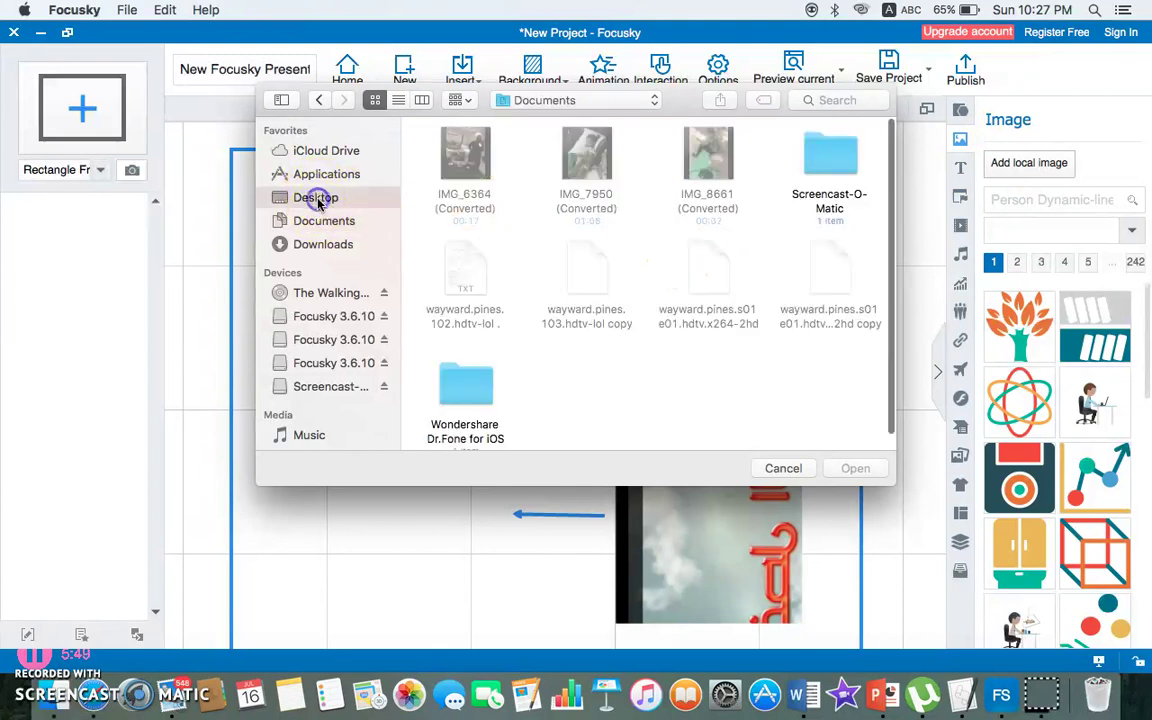
pyautogui.click(316, 197)
pyautogui.scroll(-10, 629, 326)
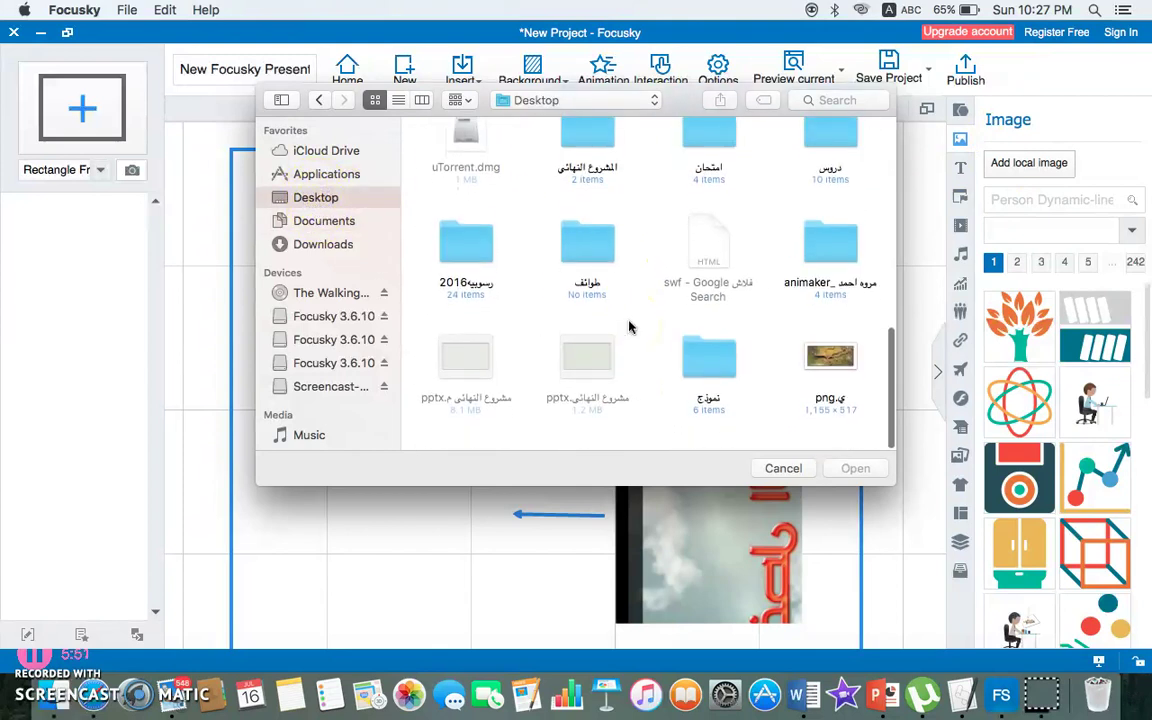
pyautogui.scroll(5, 629, 326)
pyautogui.click(822, 313)
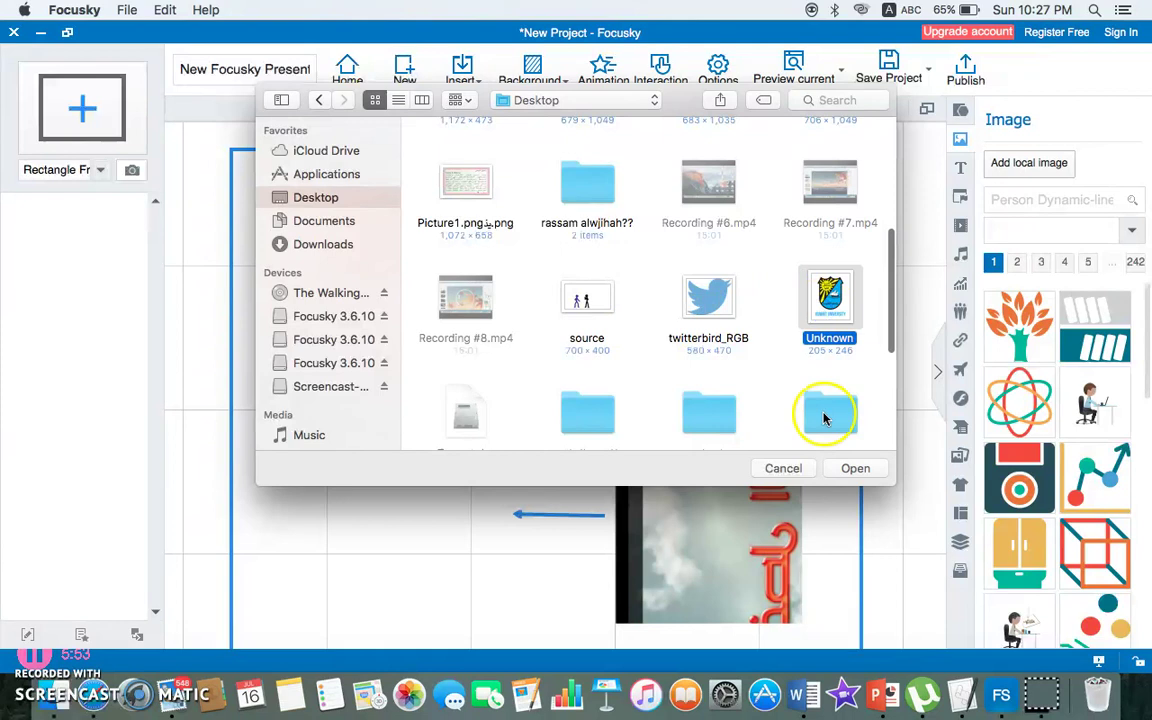
pyautogui.click(840, 478)
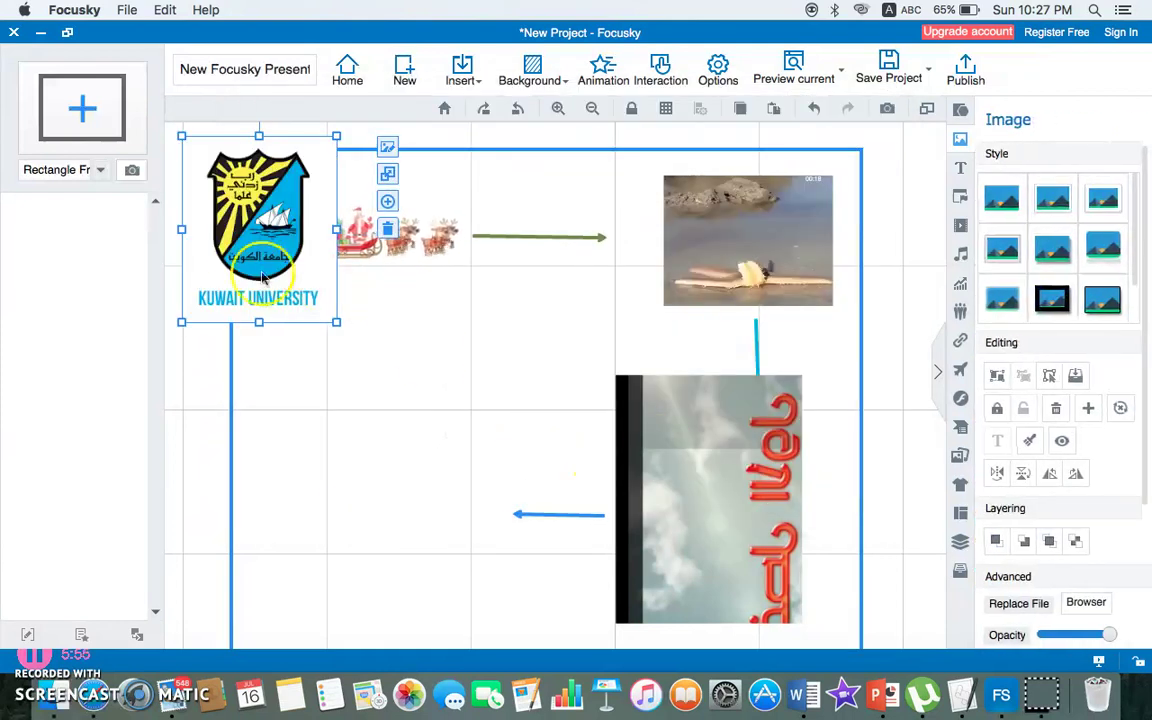
# Shrink the Kuwait University logo to about half size and place it above and left of the new arrow's head.
pyautogui.moveTo(255, 290); pyautogui.dragTo(432, 477)
pyautogui.moveTo(358, 328); pyautogui.dragTo(432, 406)
pyautogui.moveTo(468, 462); pyautogui.dragTo(452, 420)
pyautogui.click(537, 477)
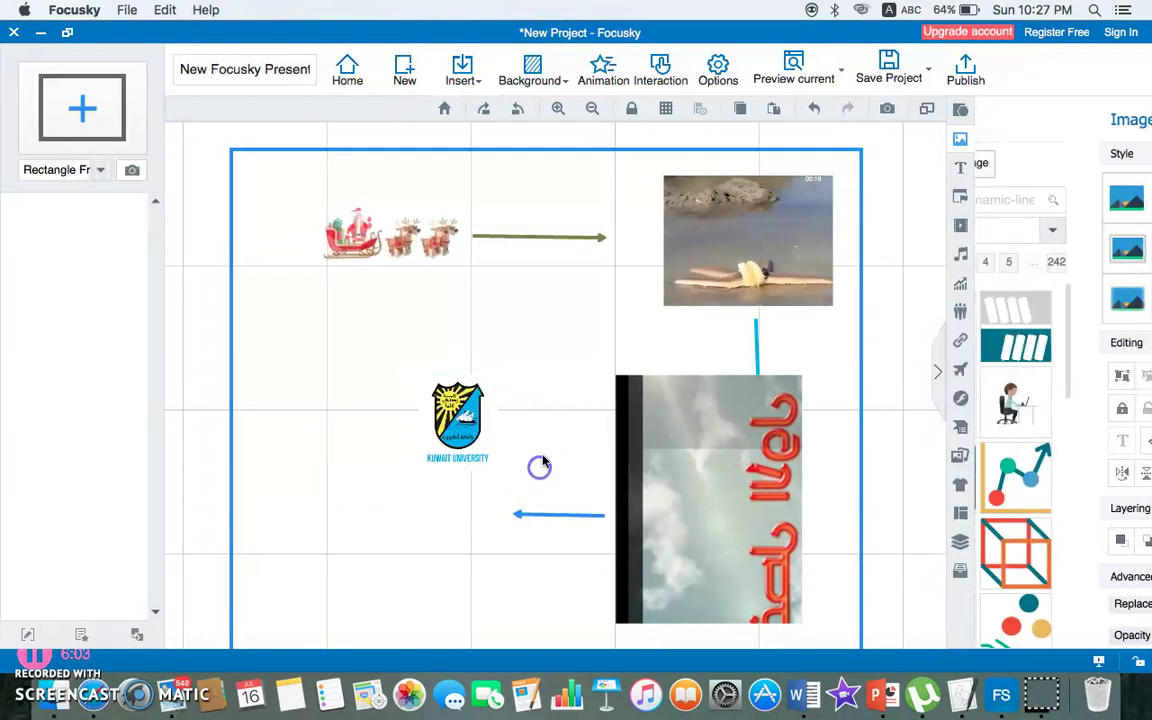
# Insert the local image "twitterbird_RGB" from the Desktop folder.
pyautogui.click(1010, 170)
pyautogui.scroll(-10, 522, 200)
pyautogui.scroll(5, 662, 303)
pyautogui.click(696, 228)
pyautogui.click(836, 475)
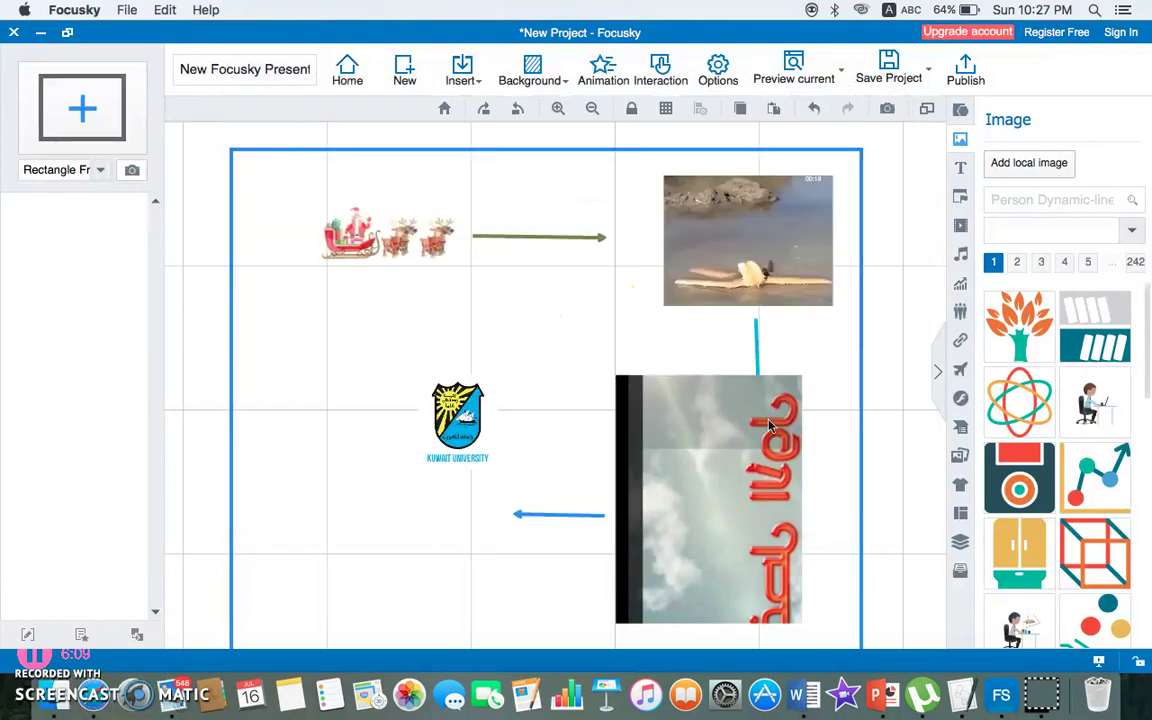
# Shrink the Twitter bird to about half size and place it below the Kuwait University logo, at the arrow's head.
pyautogui.moveTo(286, 212); pyautogui.dragTo(423, 568)
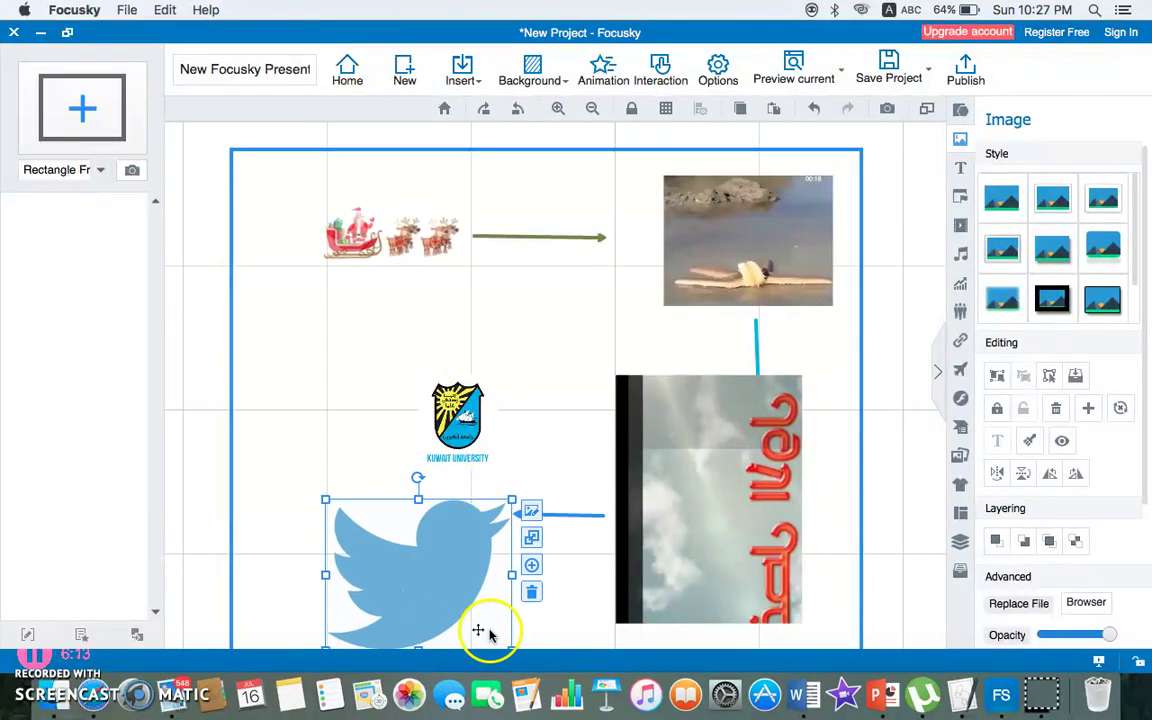
pyautogui.moveTo(323, 502); pyautogui.dragTo(411, 548)
pyautogui.moveTo(461, 601); pyautogui.dragTo(448, 548)
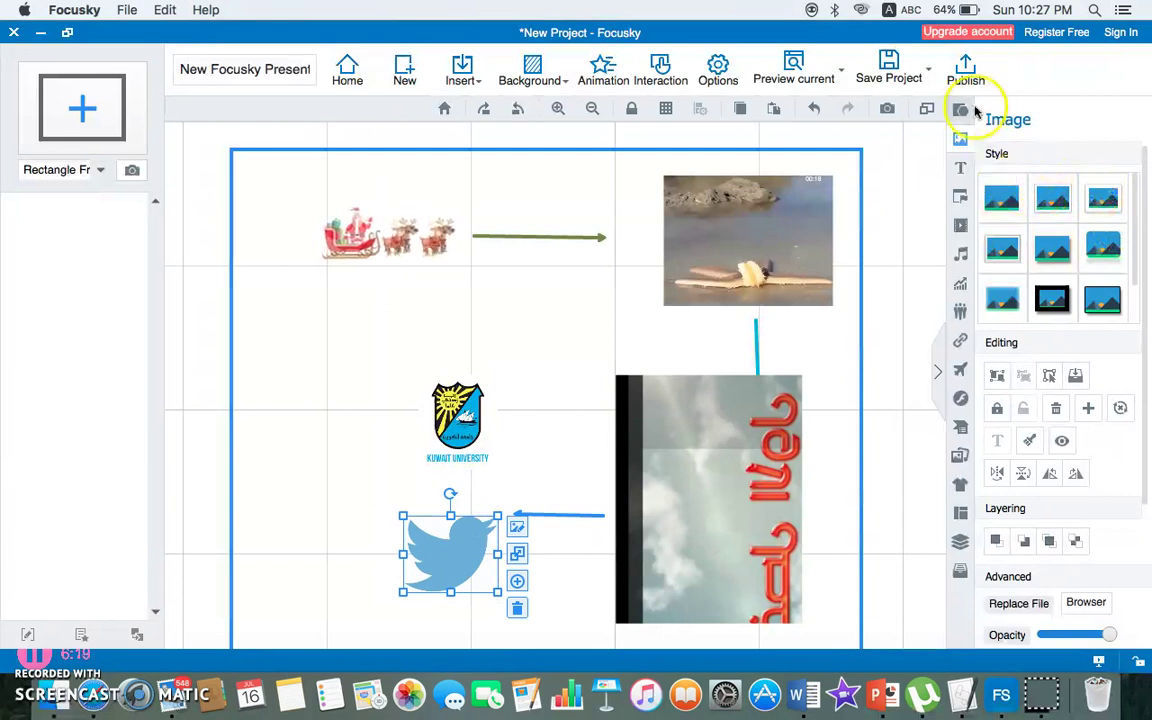
# Try several image styles on the Twitter bird, ending with one that adds a mirrored reflection beneath it.
pyautogui.click(998, 200)
pyautogui.click(1002, 248)
pyautogui.click(1002, 300)
pyautogui.click(1052, 300)
pyautogui.click(1100, 303)
pyautogui.click(1002, 290)
pyautogui.click(1002, 245)
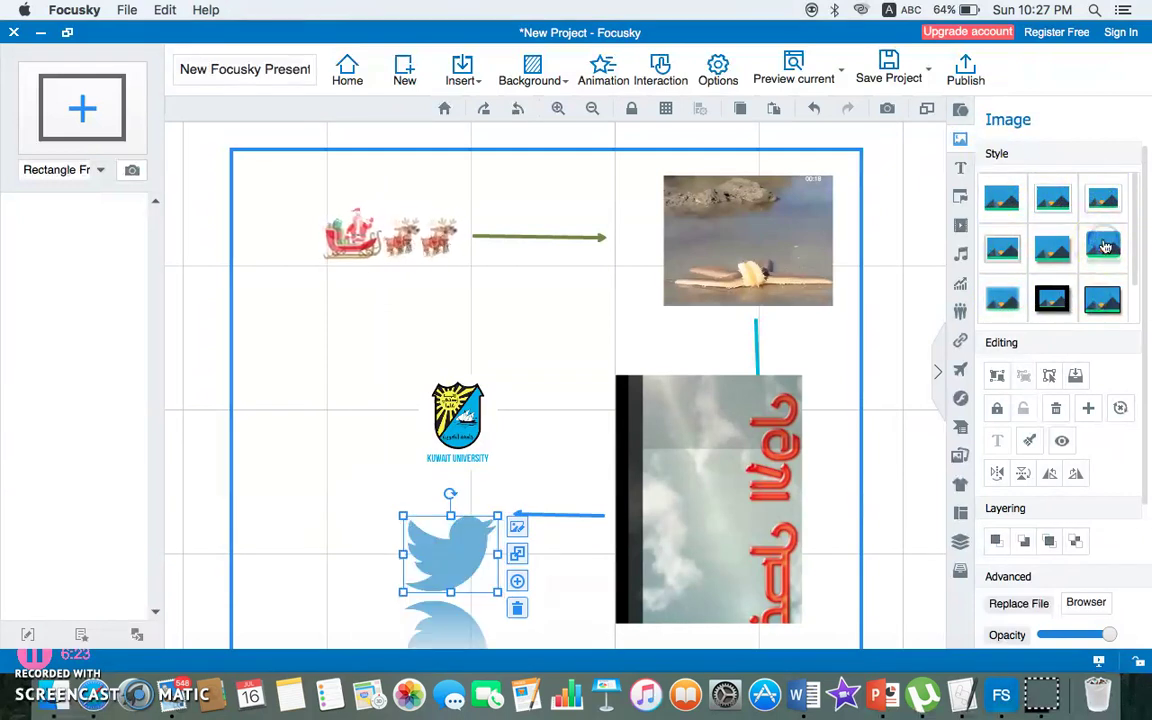
pyautogui.click(481, 398)
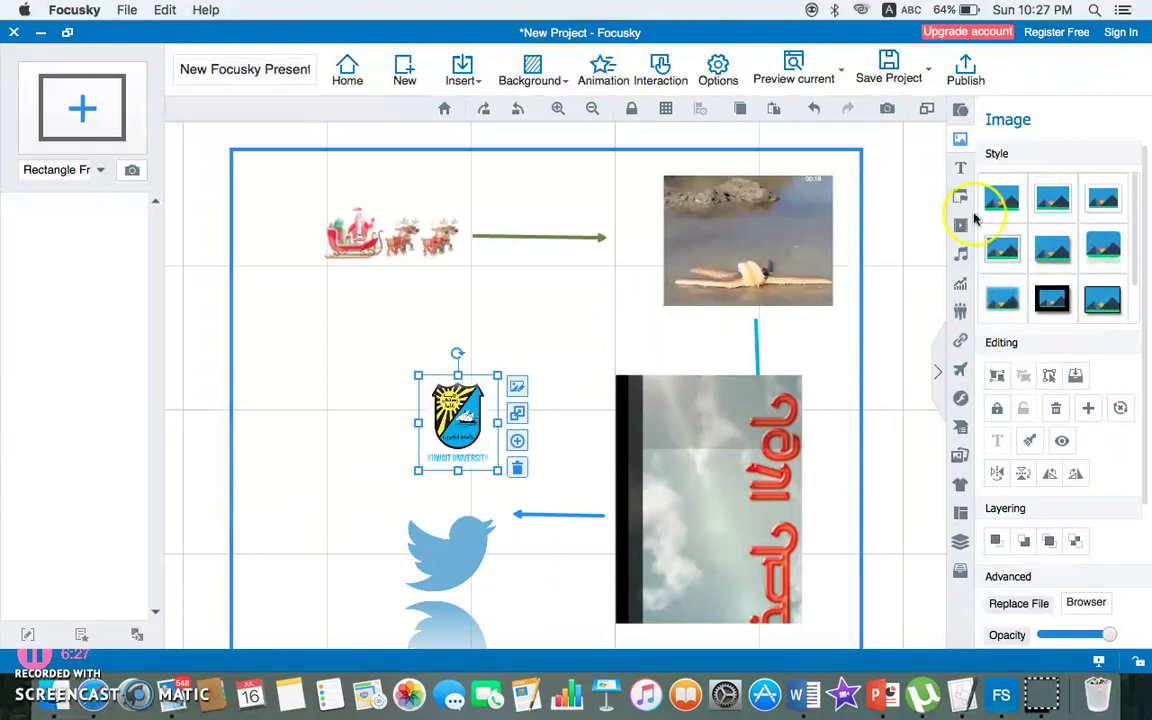
pyautogui.click(877, 249)
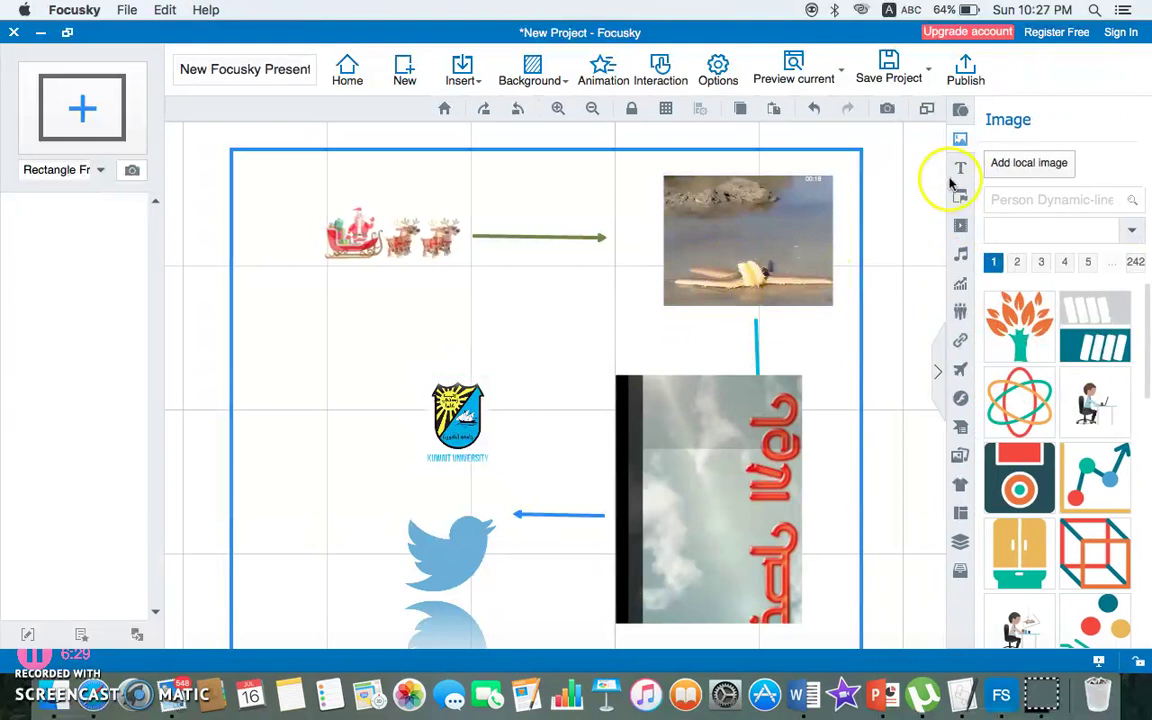
# Draw an empty text box to the left of the Twitter bird.
pyautogui.click(959, 173)
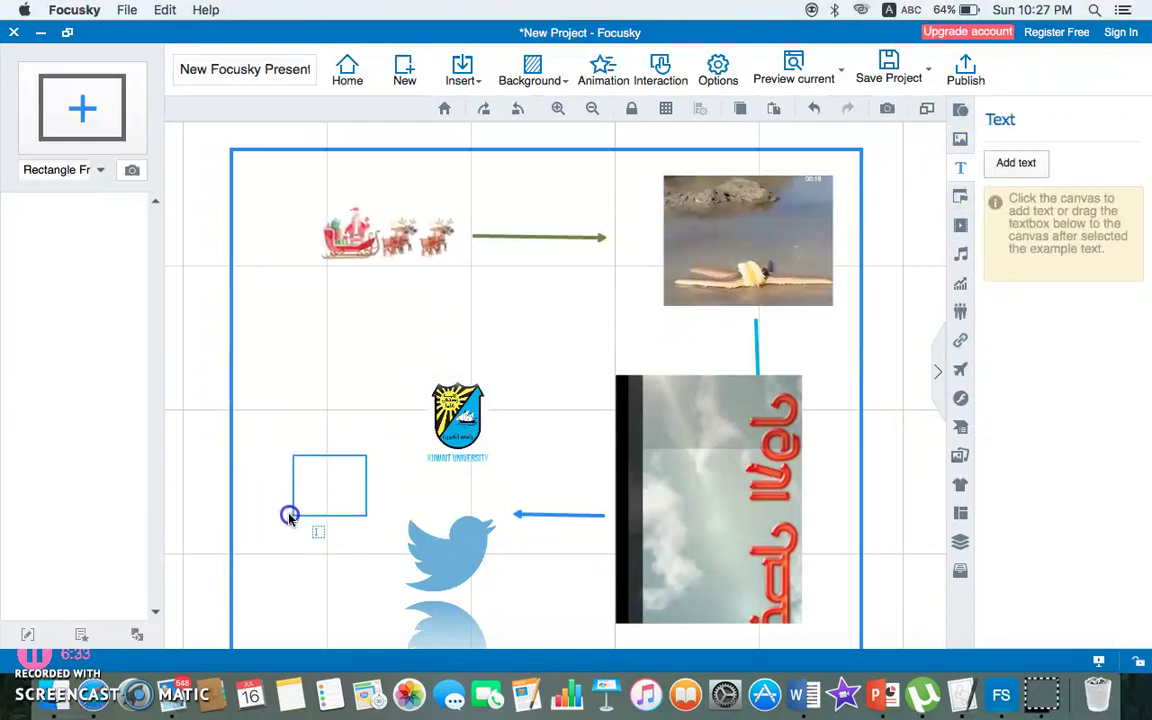
pyautogui.click(334, 487)
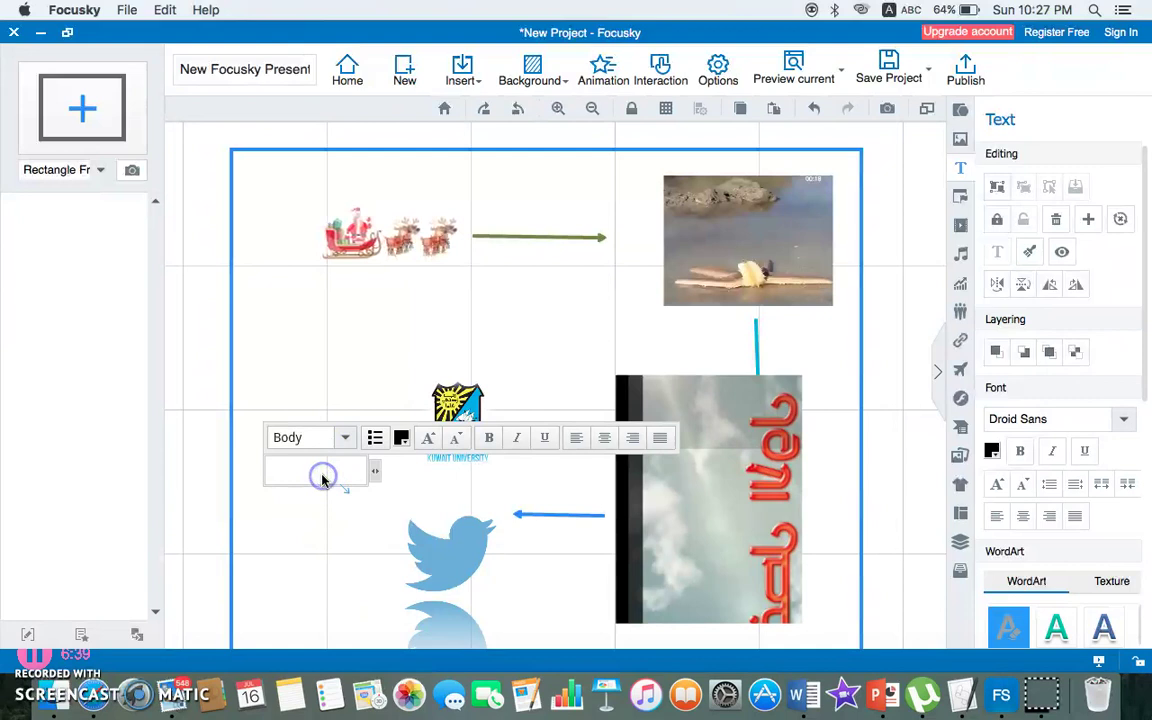
pyautogui.click(322, 478)
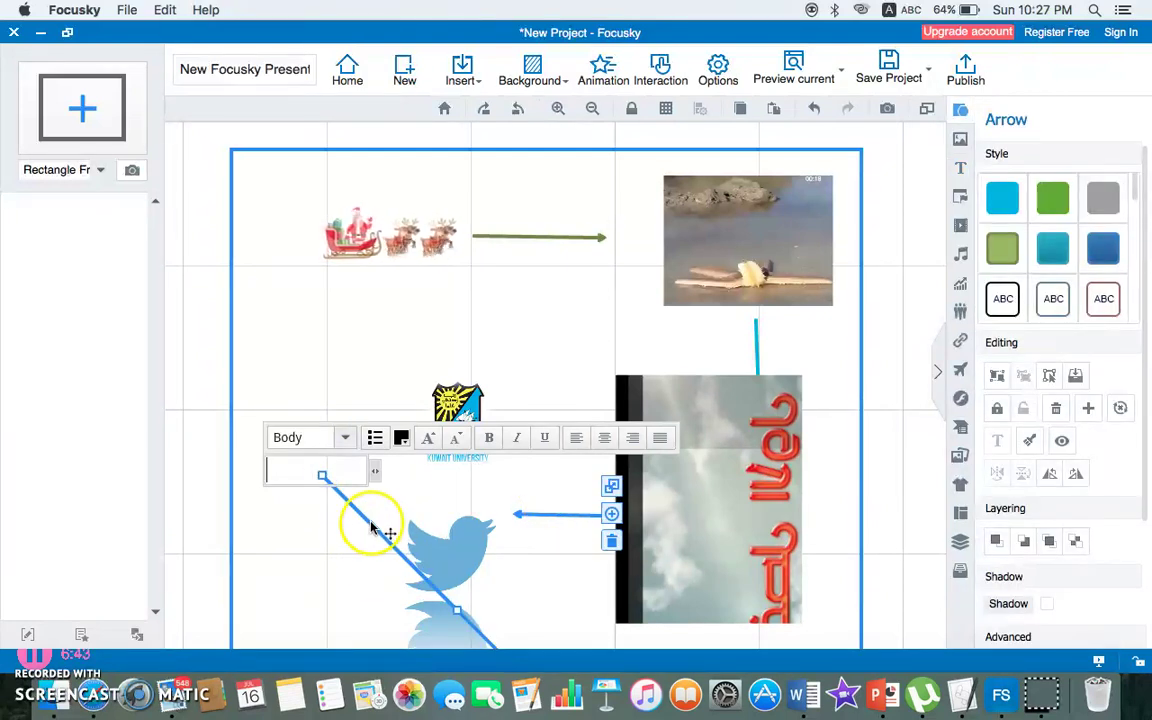
pyautogui.scroll(-5, 578, 614)
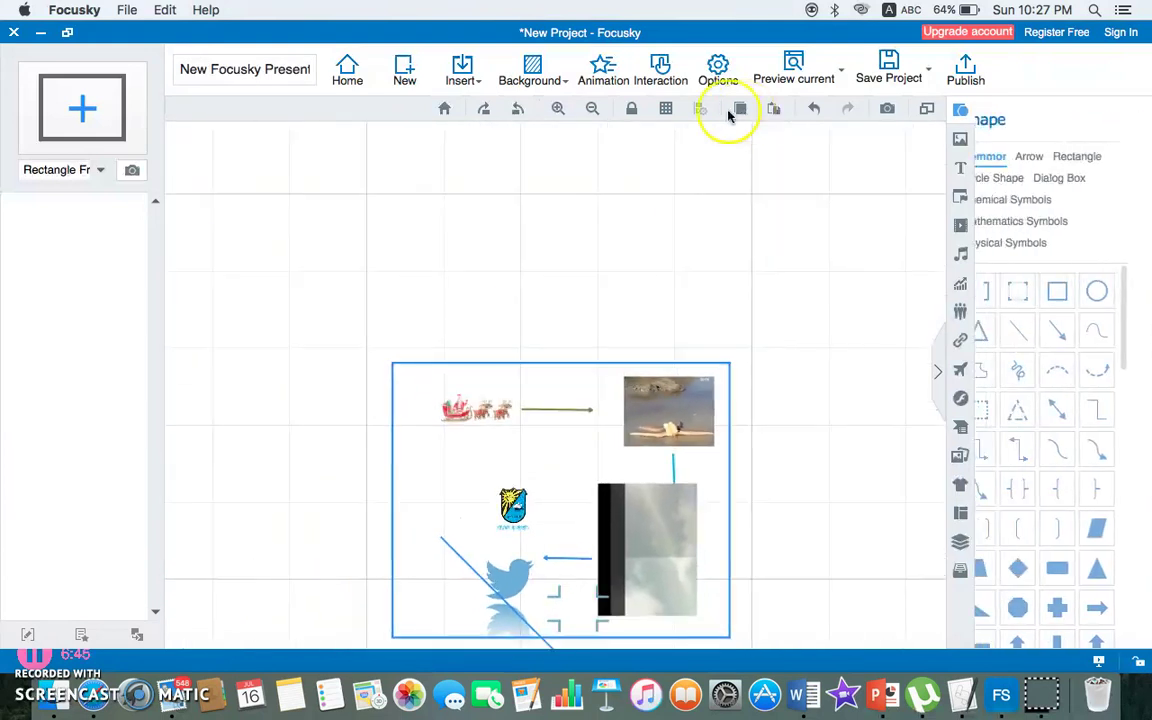
pyautogui.click(594, 108)
pyautogui.click(553, 108)
pyautogui.scroll(6, 571, 424)
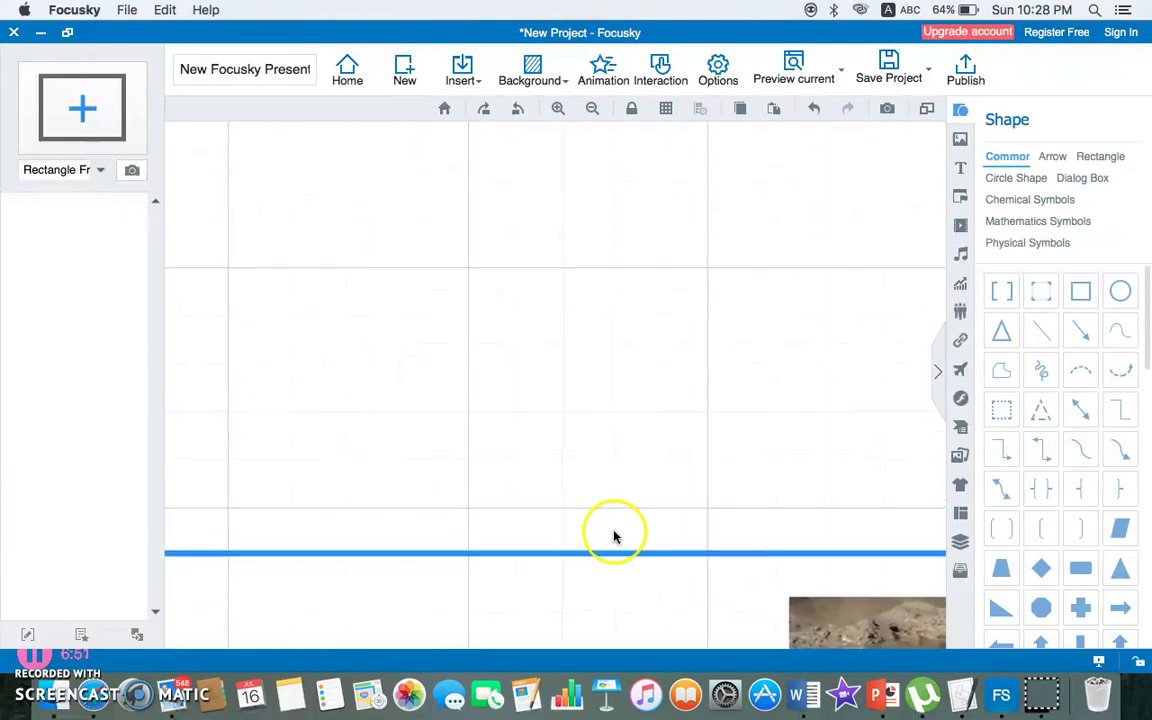
# Bring the rectangle frame with the Twitter bird and Kuwait University logo back into view on the canvas.
pyautogui.hotkey('ctrl', 'Up')
pyautogui.click(746, 316)
pyautogui.scroll(-5, 746, 318)
pyautogui.click(586, 546)
pyautogui.scroll(-3, 585, 548)
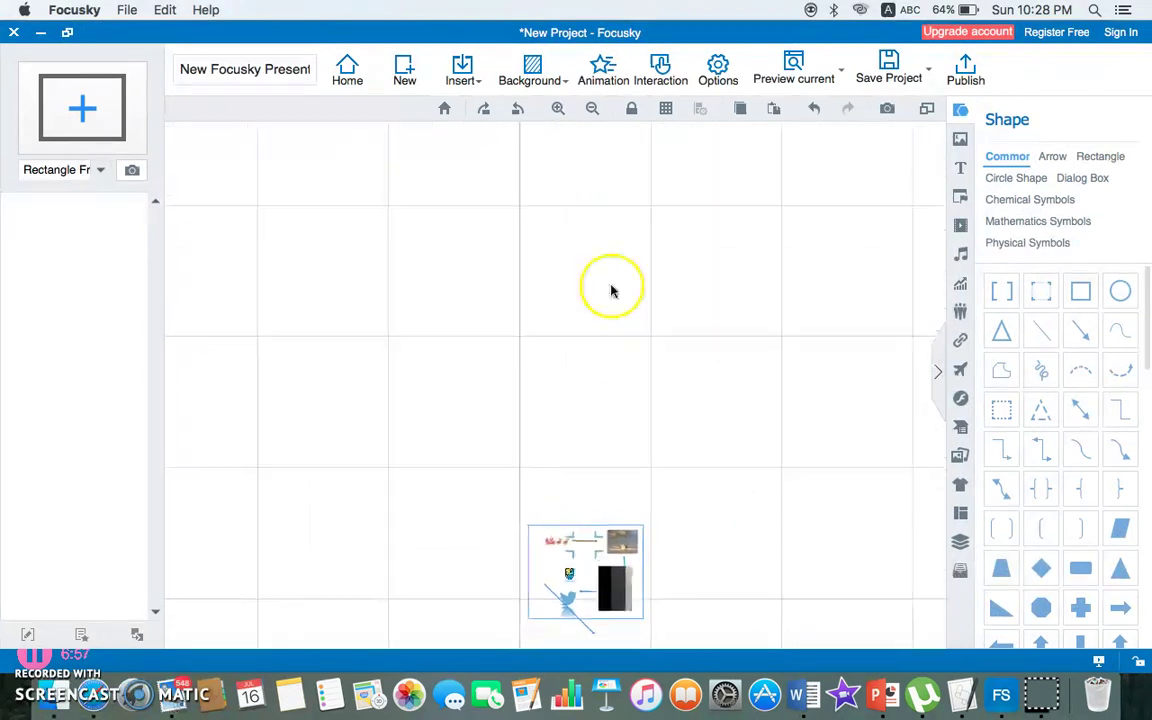
pyautogui.click(557, 110)
pyautogui.scroll(-6, 542, 360)
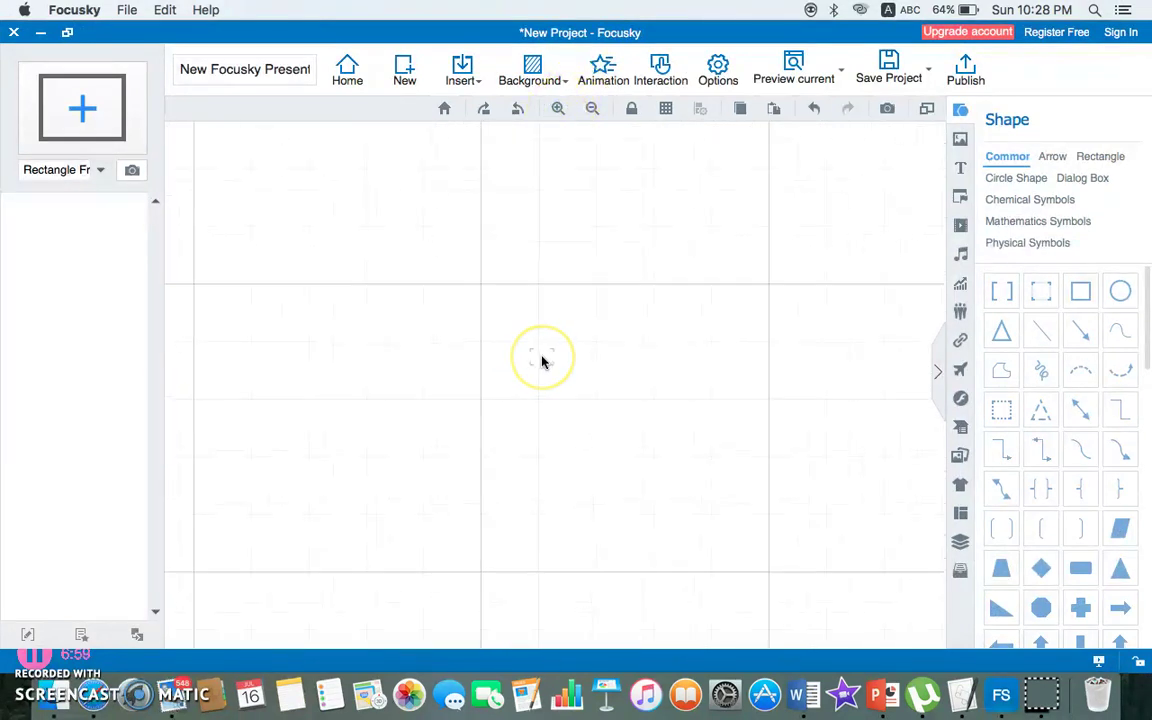
pyautogui.scroll(2, 542, 361)
pyautogui.scroll(-5, 541, 362)
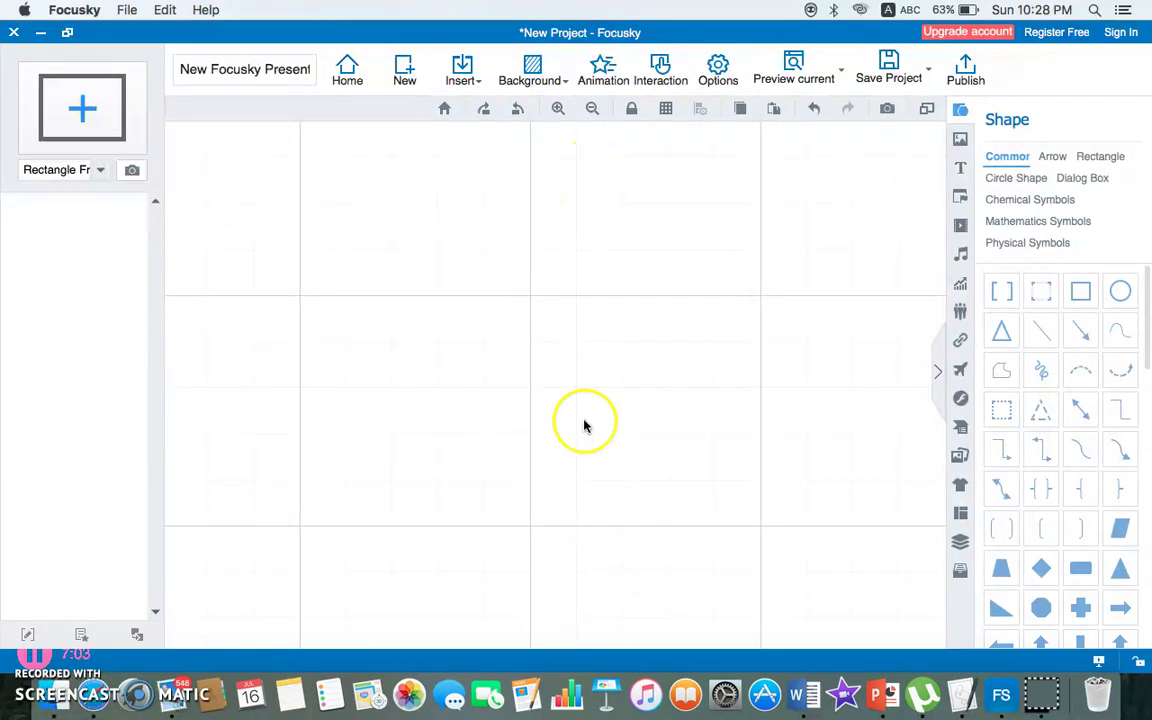
pyautogui.scroll(2, 586, 427)
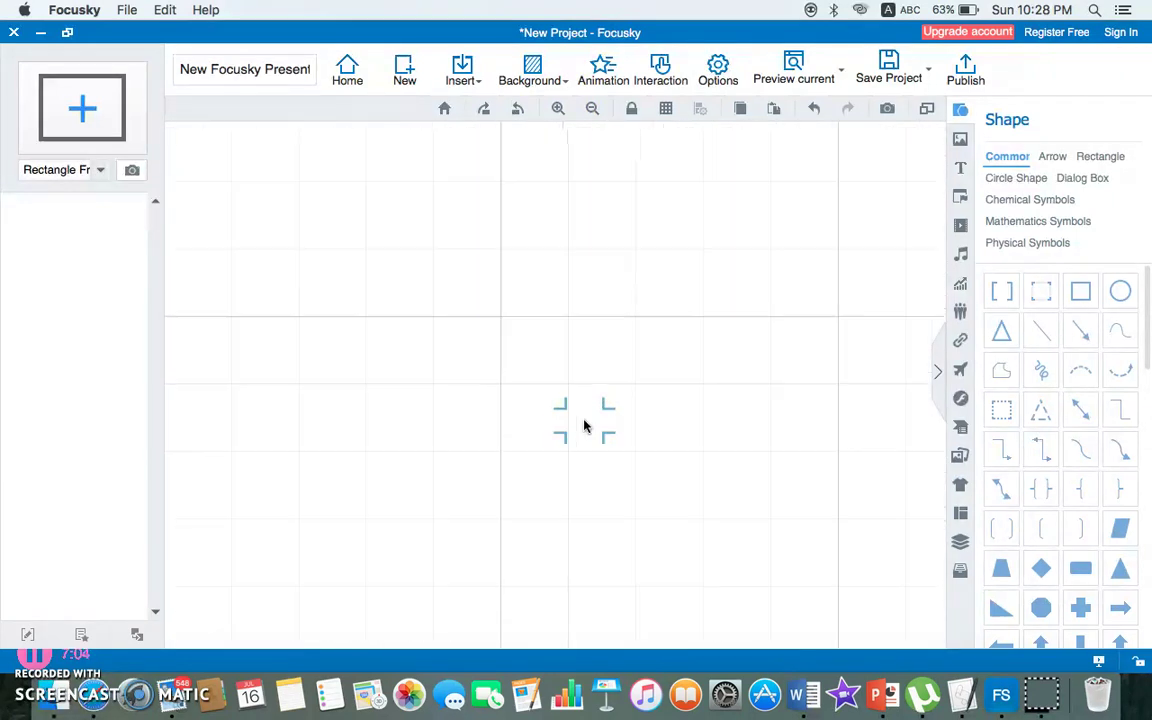
pyautogui.click(592, 109)
pyautogui.moveTo(605, 515); pyautogui.dragTo(598, 278)
pyautogui.click(558, 112)
pyautogui.click(593, 109)
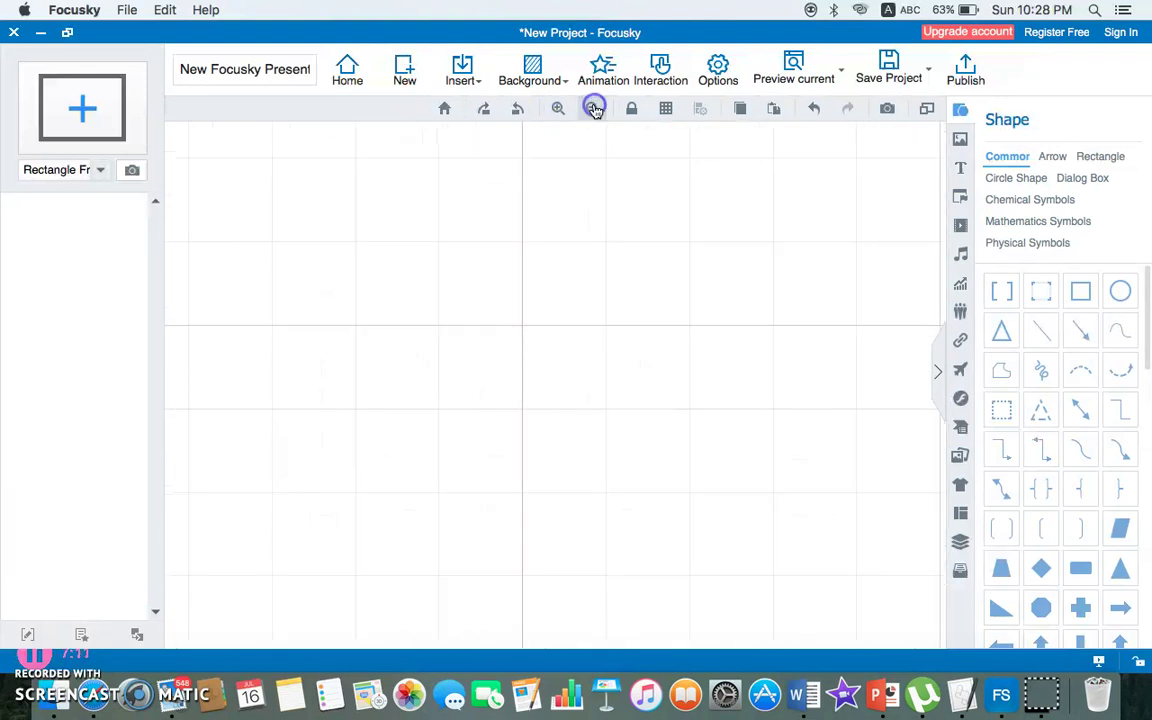
pyautogui.moveTo(614, 198); pyautogui.dragTo(542, 519)
pyautogui.click(557, 282)
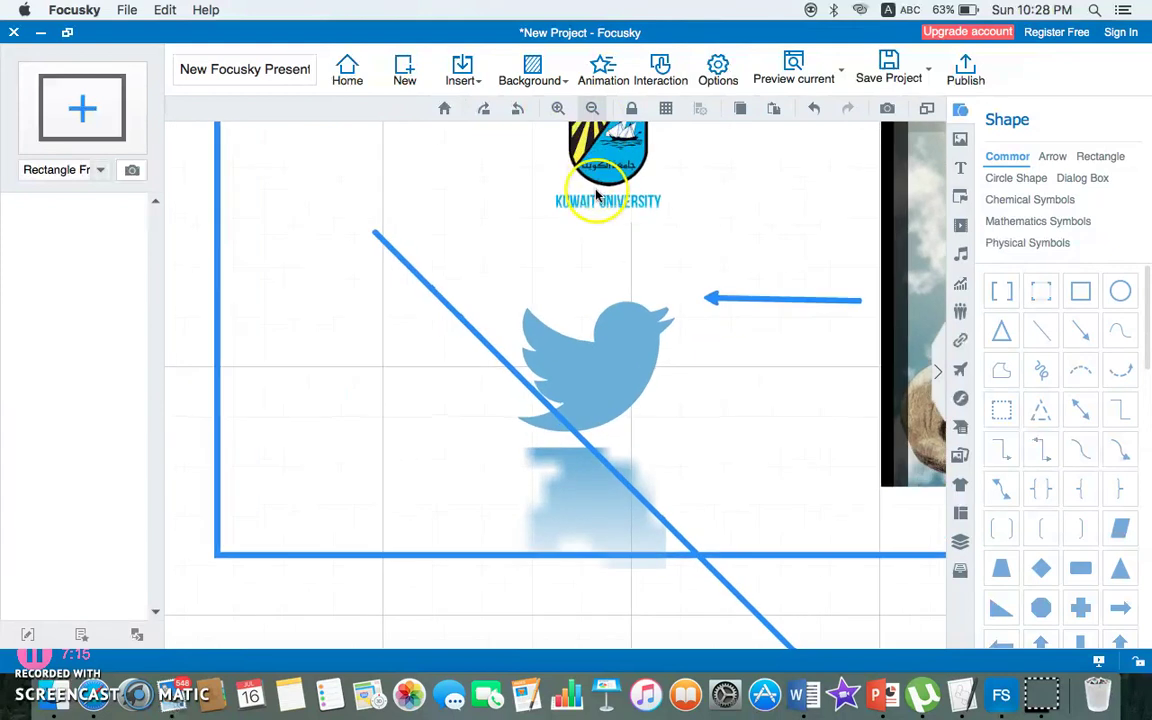
# Delete the long diagonal line that crosses the Twitter bird.
pyautogui.click(598, 155)
pyautogui.click(592, 108)
pyautogui.click(468, 372)
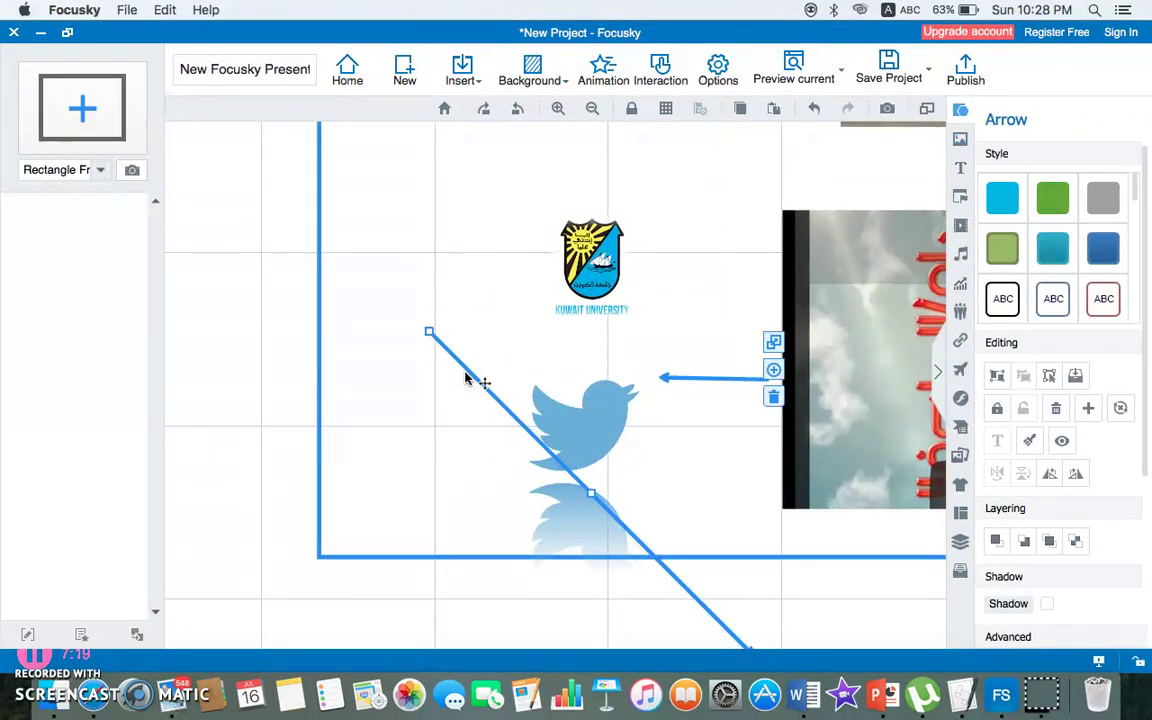
pyautogui.click(1055, 408)
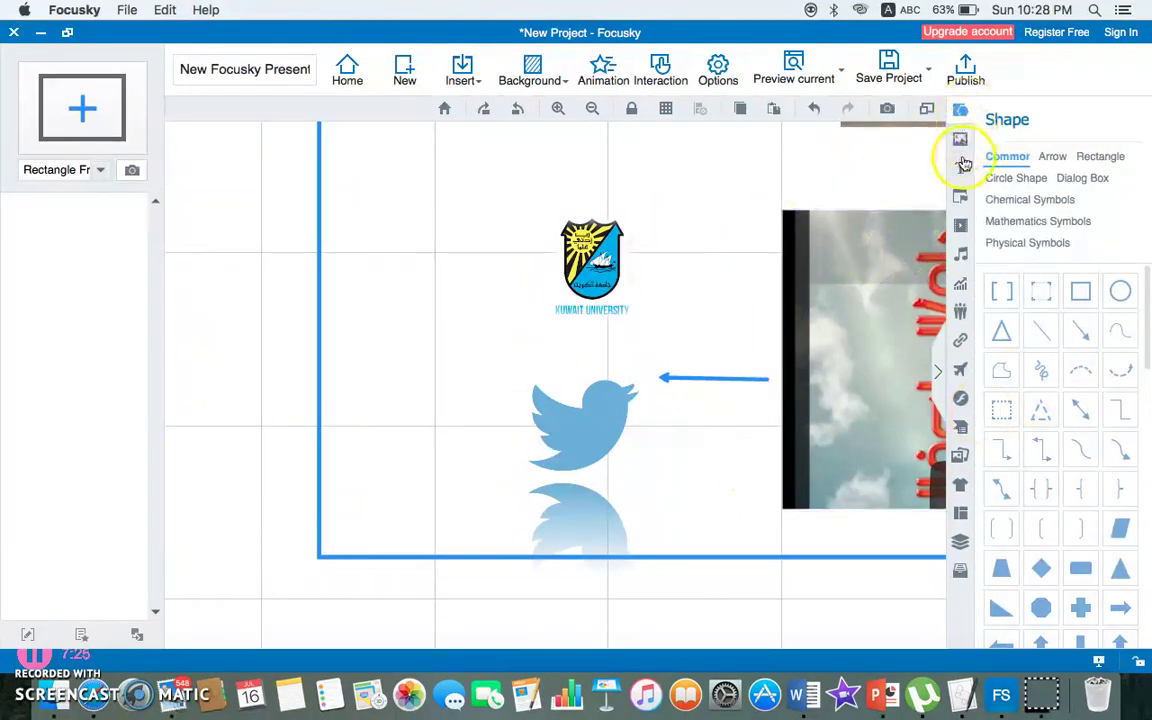
# Add a text box reading "apple" above and to the left of the Twitter bird.
pyautogui.click(962, 173)
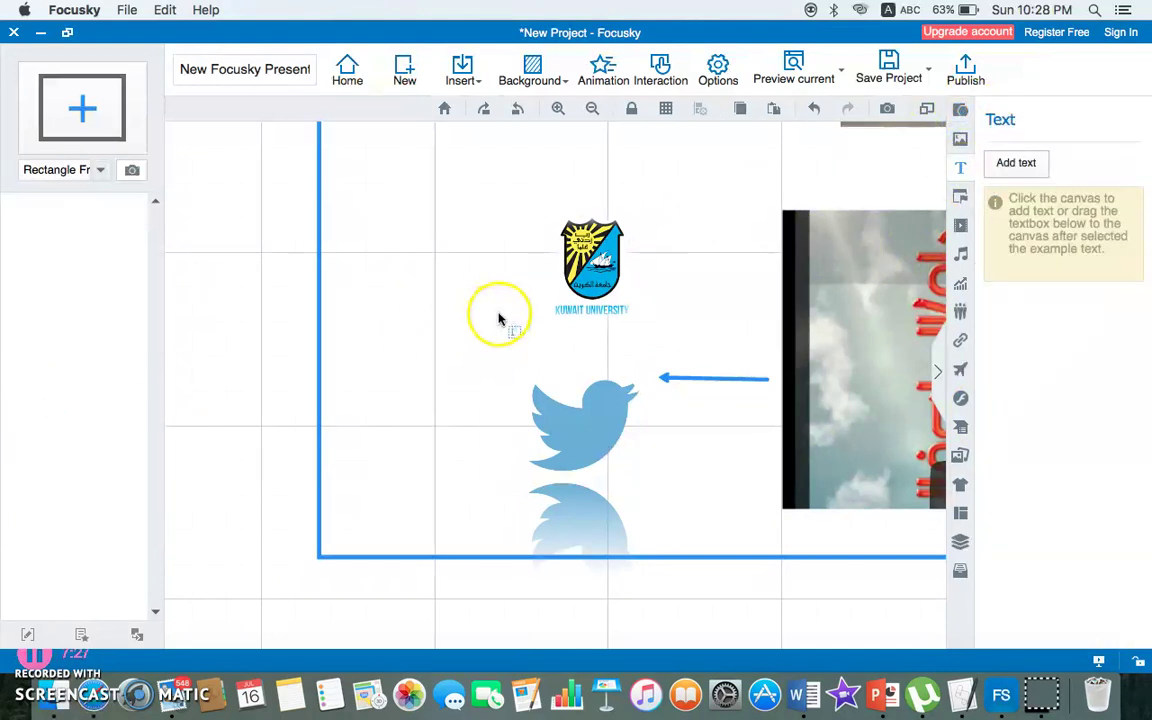
pyautogui.moveTo(498, 311); pyautogui.dragTo(397, 381)
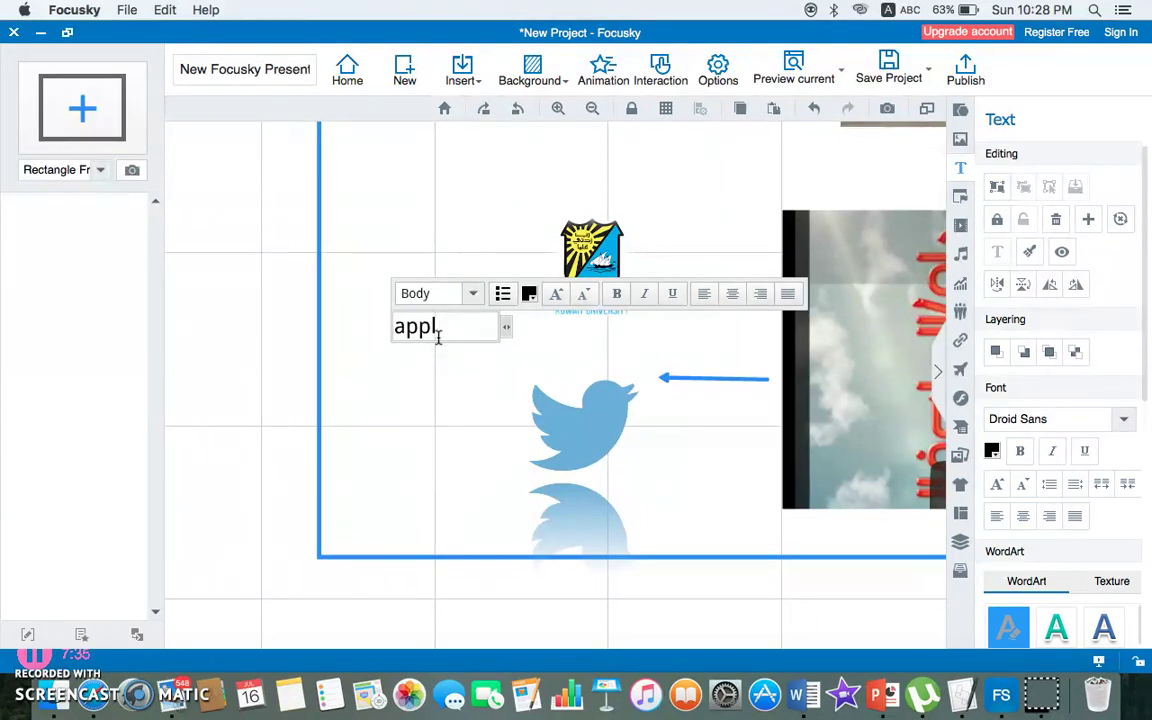
pyautogui.click(440, 390)
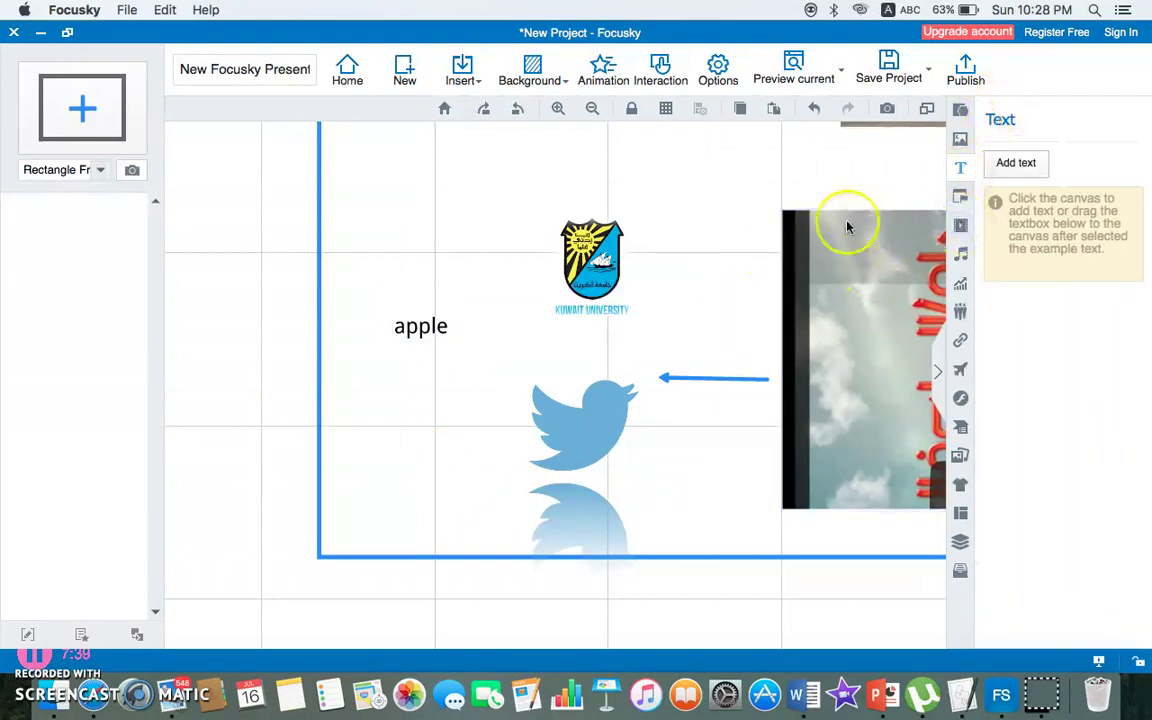
# Draw a link area that covers the whole Kuwait University logo.
pyautogui.click(581, 280)
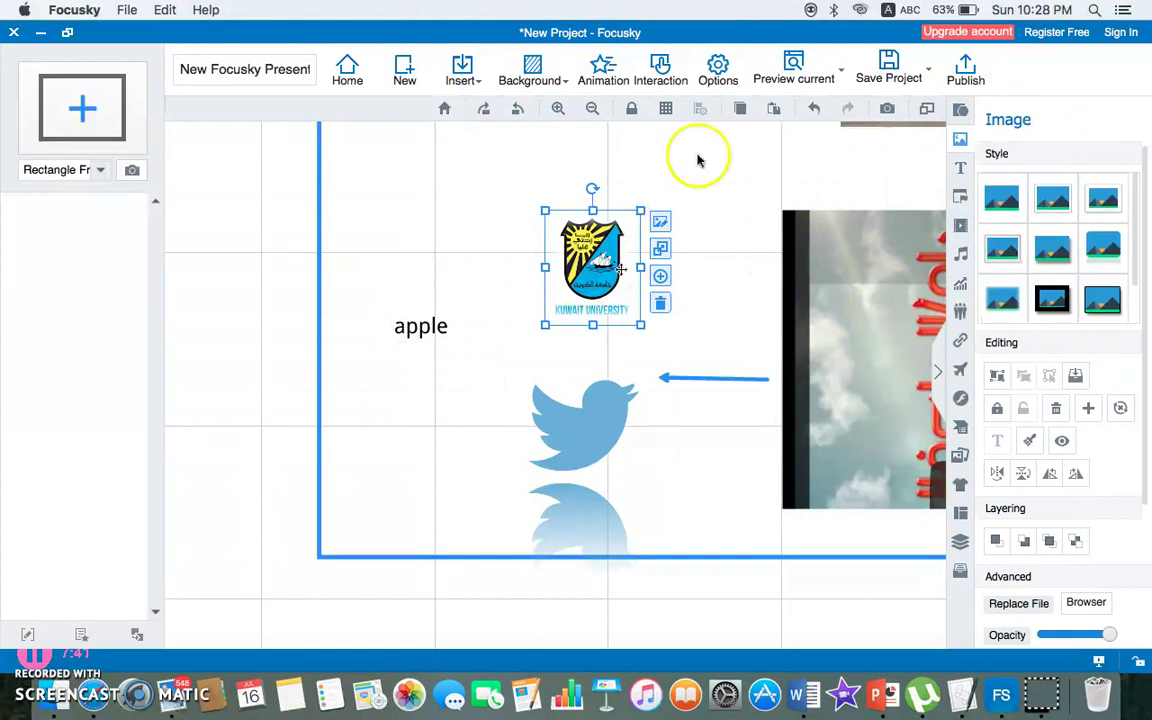
pyautogui.click(962, 342)
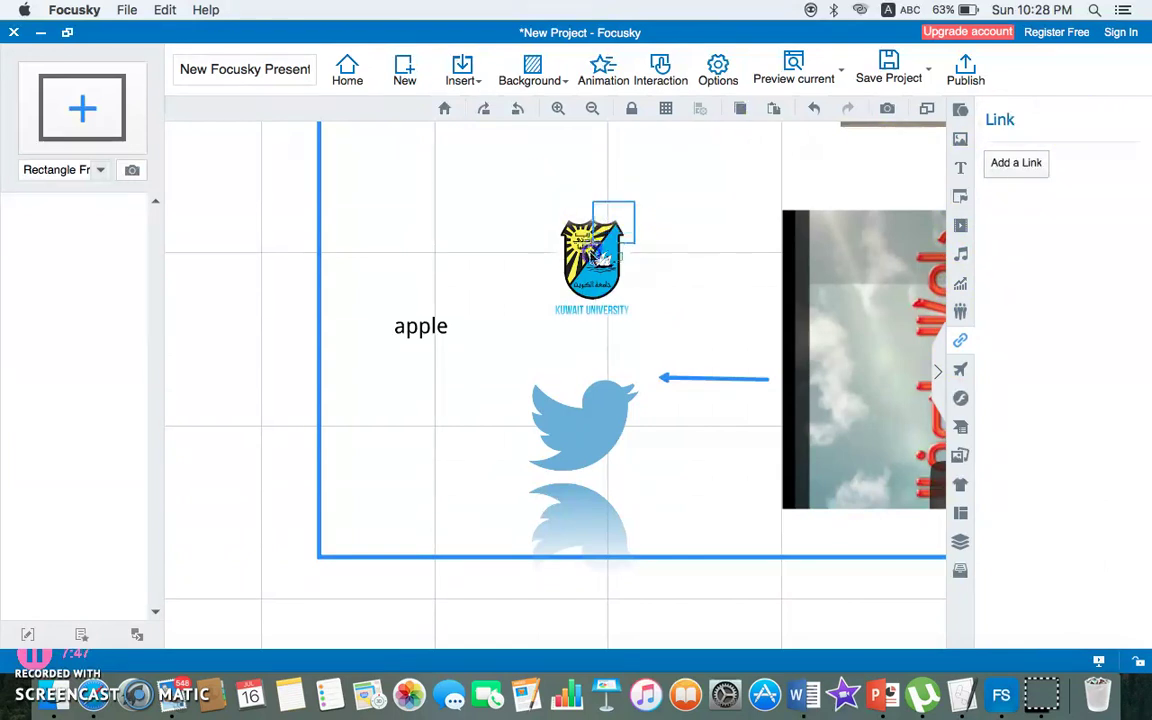
pyautogui.moveTo(580, 270); pyautogui.dragTo(537, 325)
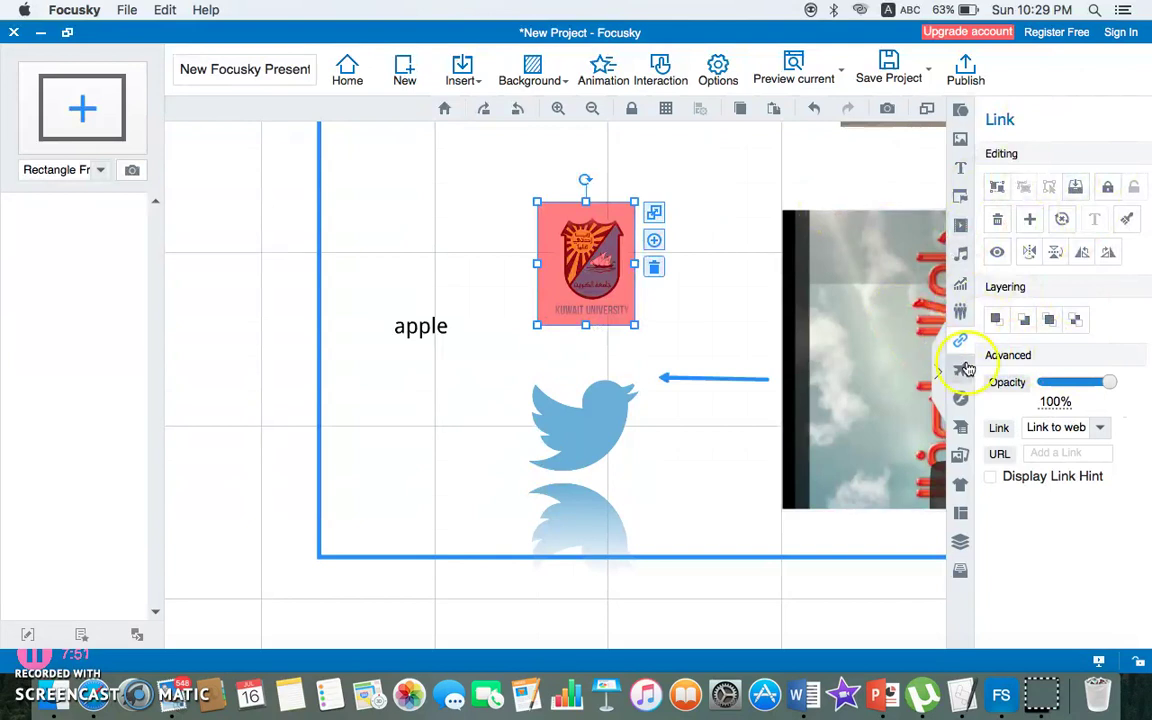
pyautogui.click(1066, 455)
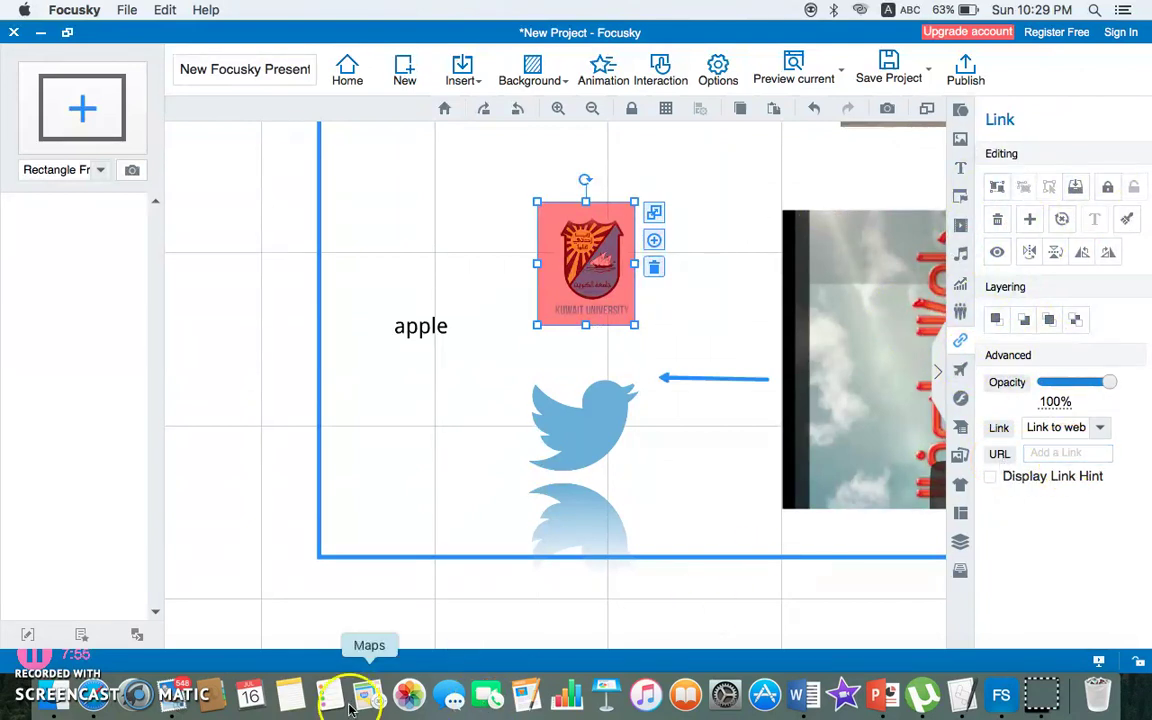
pyautogui.click(97, 695)
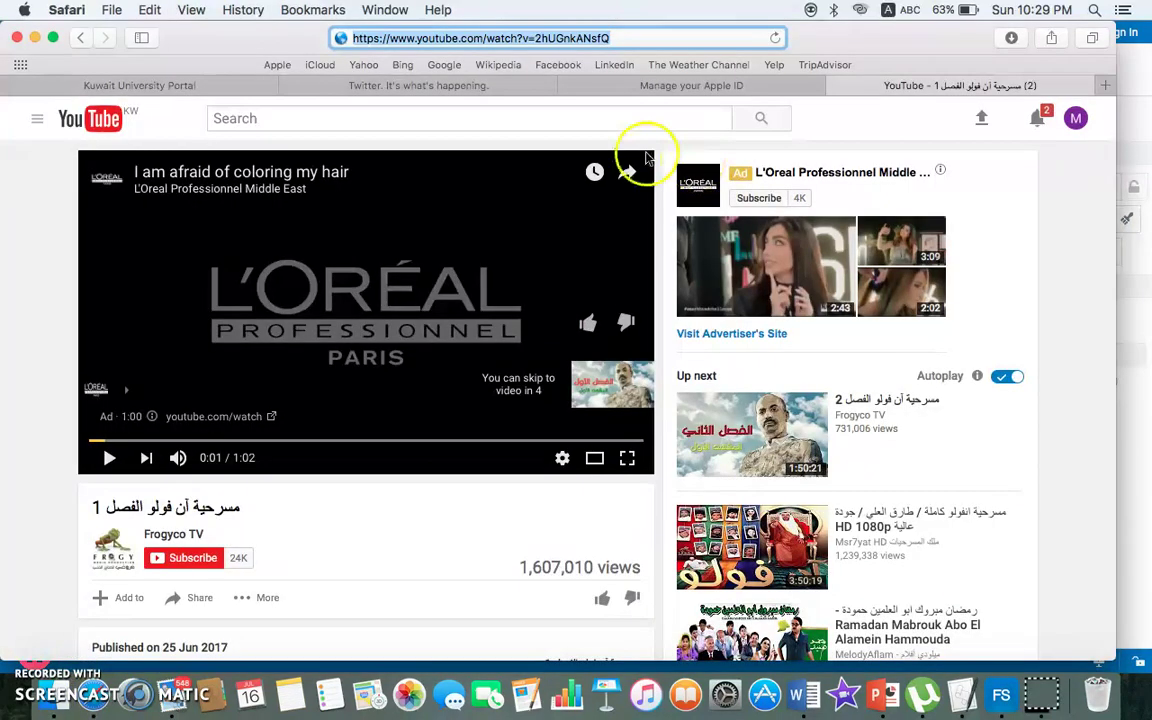
pyautogui.click(258, 88)
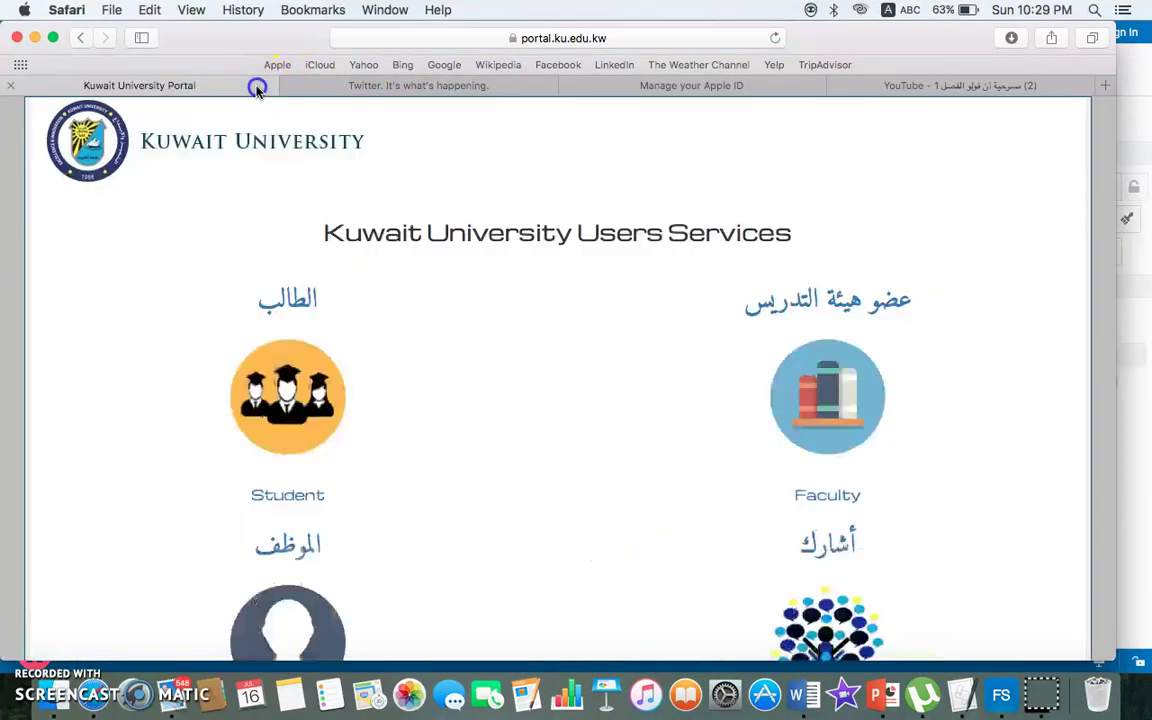
pyautogui.click(508, 37)
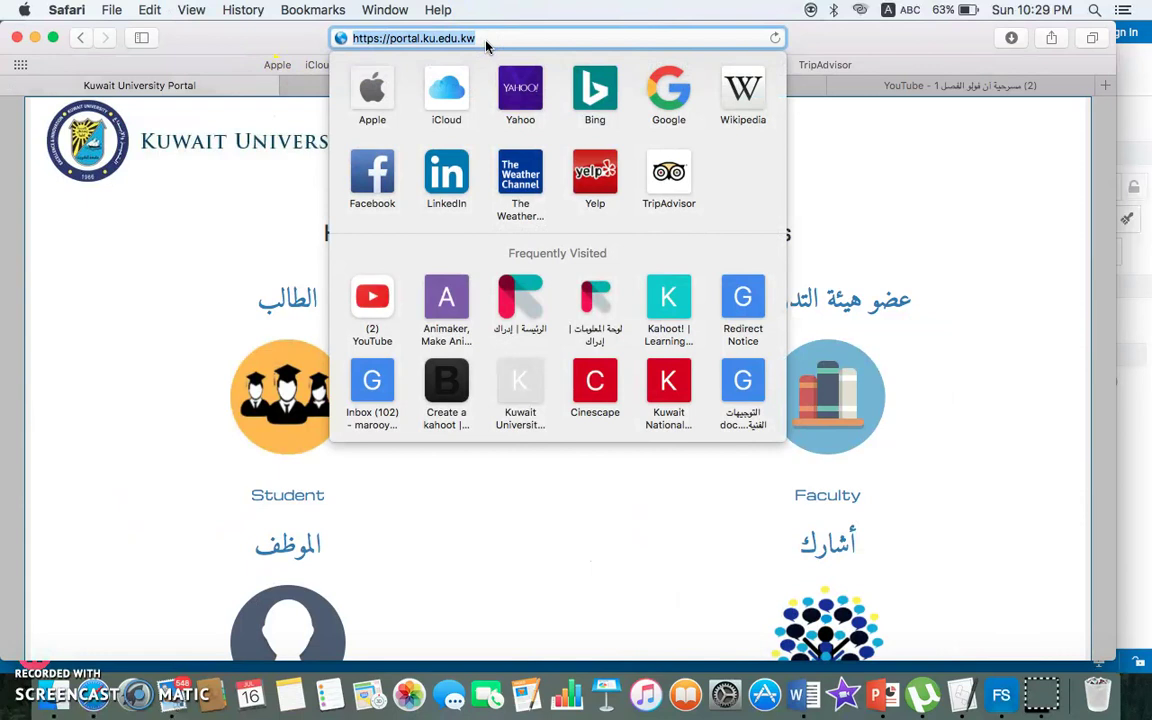
pyautogui.click(1001, 697)
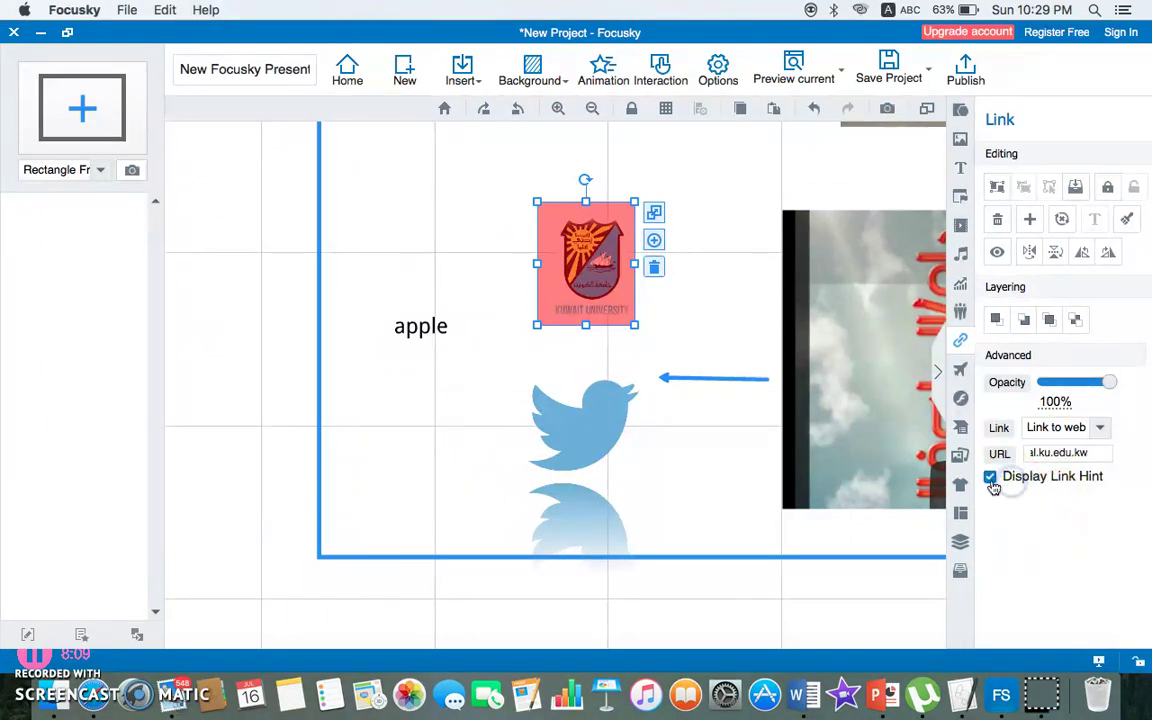
# Lower the opacity of the link area over the Kuwait University logo to about 26%.
pyautogui.click(640, 501)
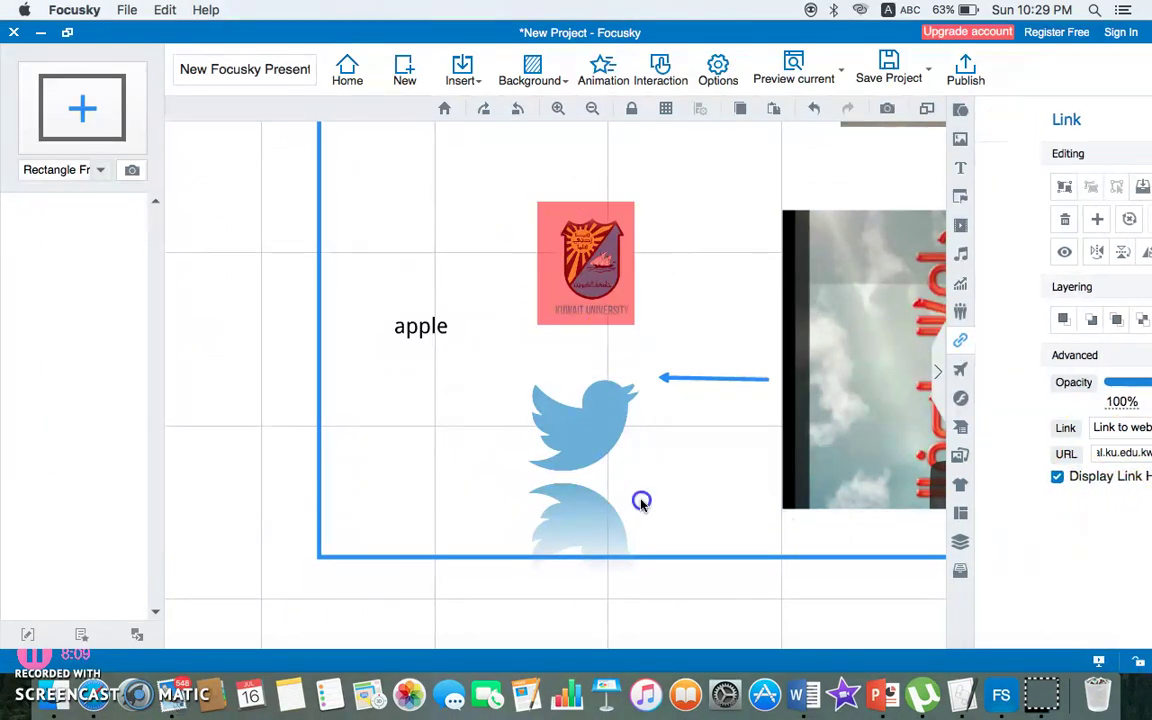
pyautogui.click(598, 287)
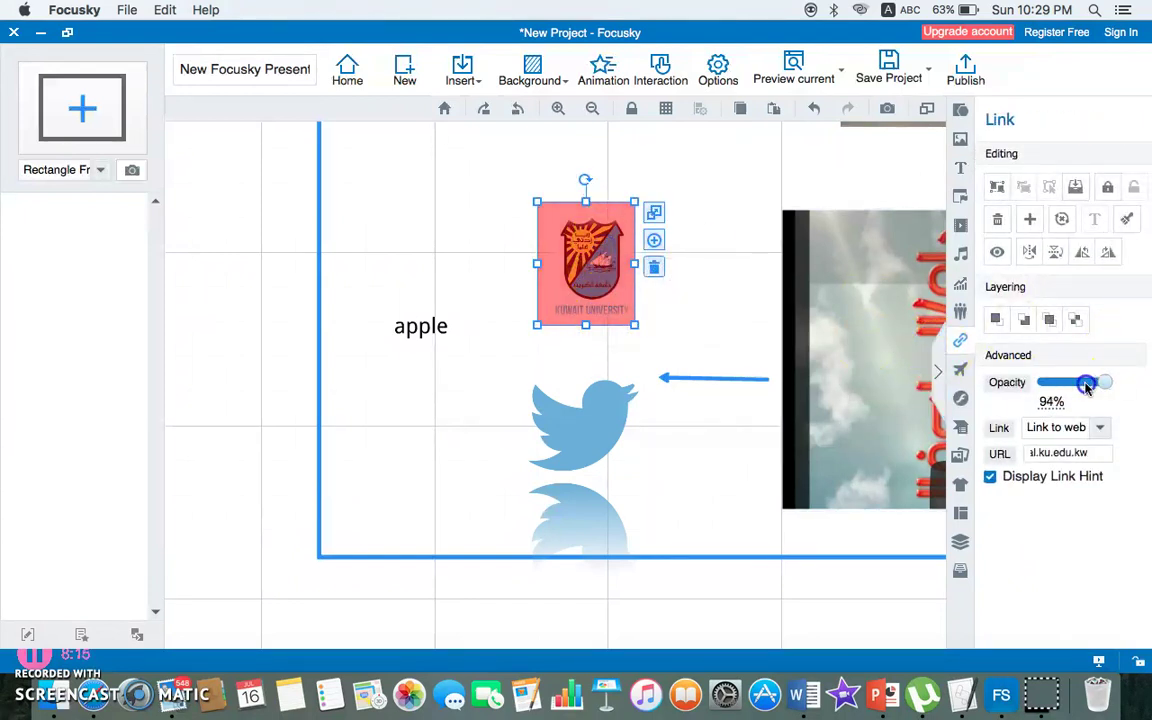
pyautogui.moveTo(1086, 384); pyautogui.dragTo(1067, 386)
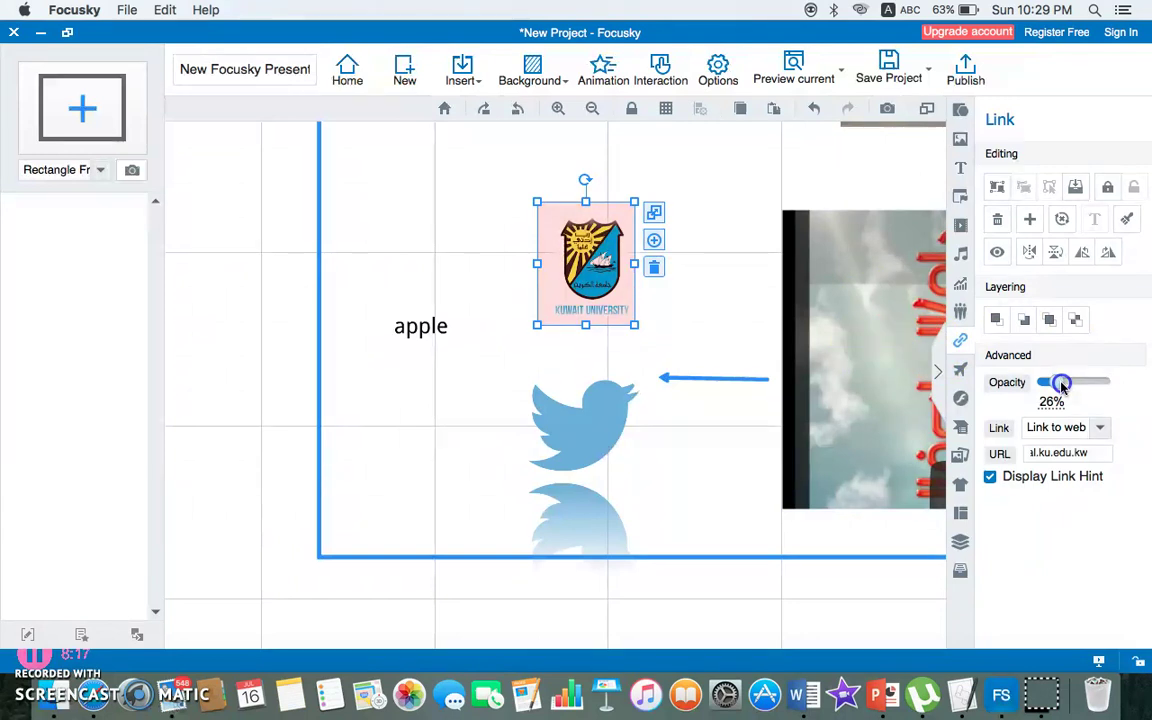
pyautogui.click(579, 433)
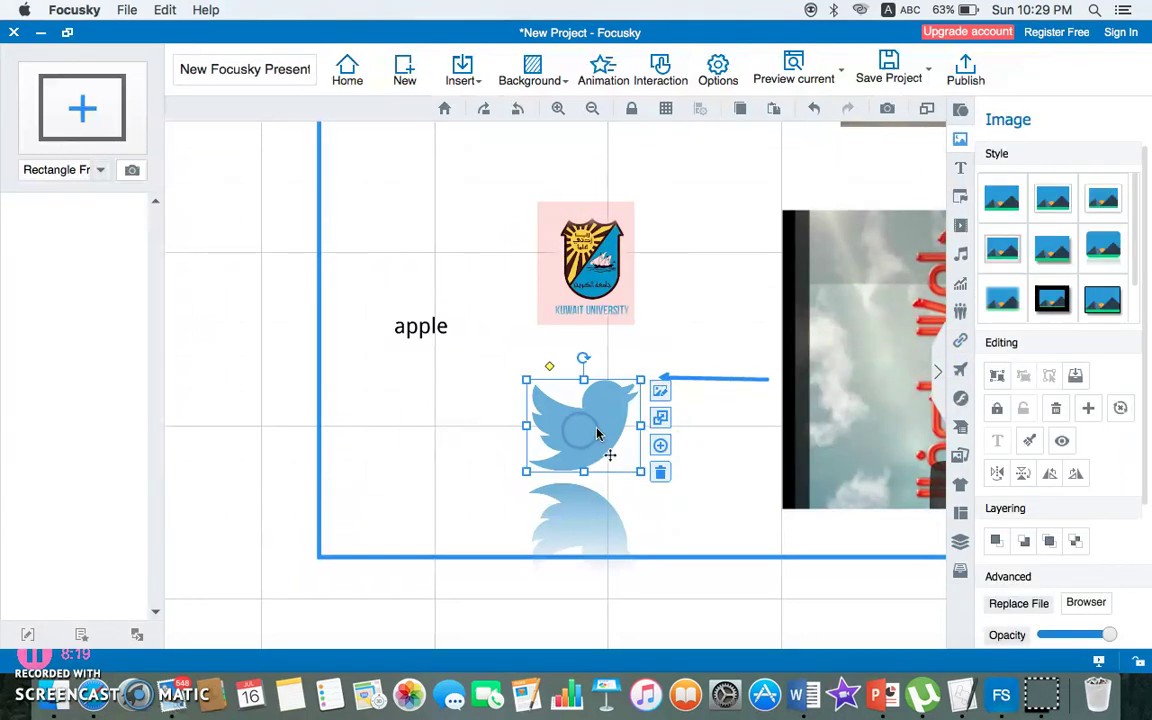
pyautogui.click(96, 692)
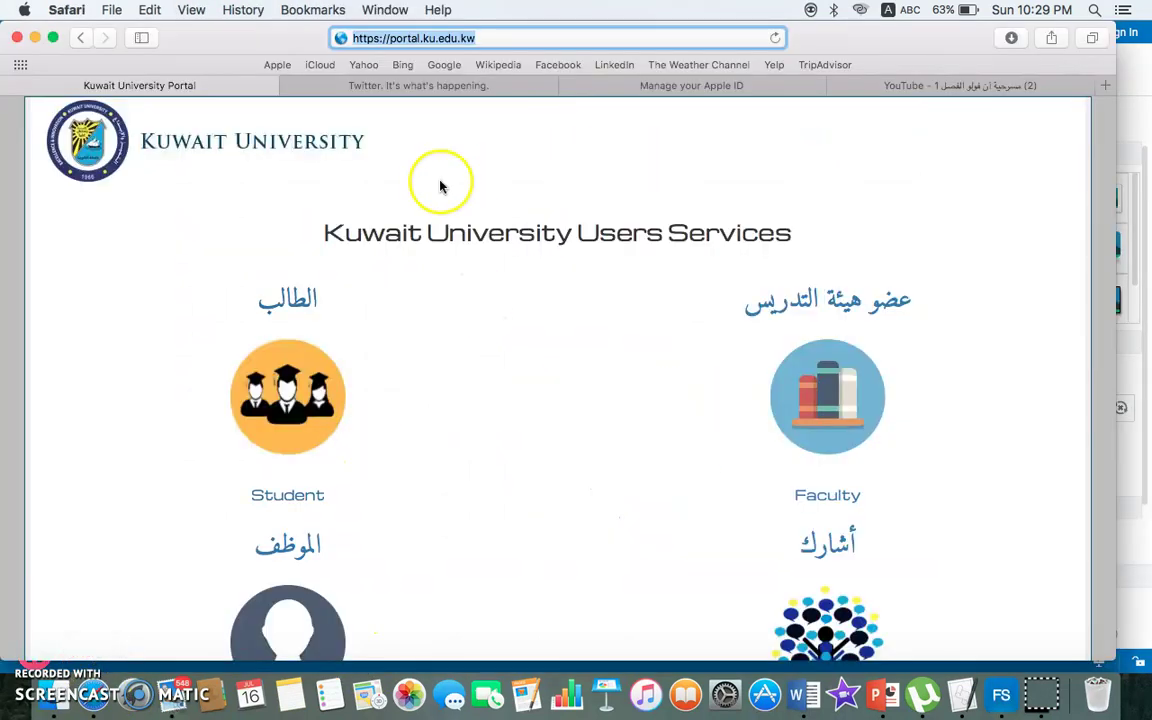
pyautogui.click(455, 88)
pyautogui.click(538, 40)
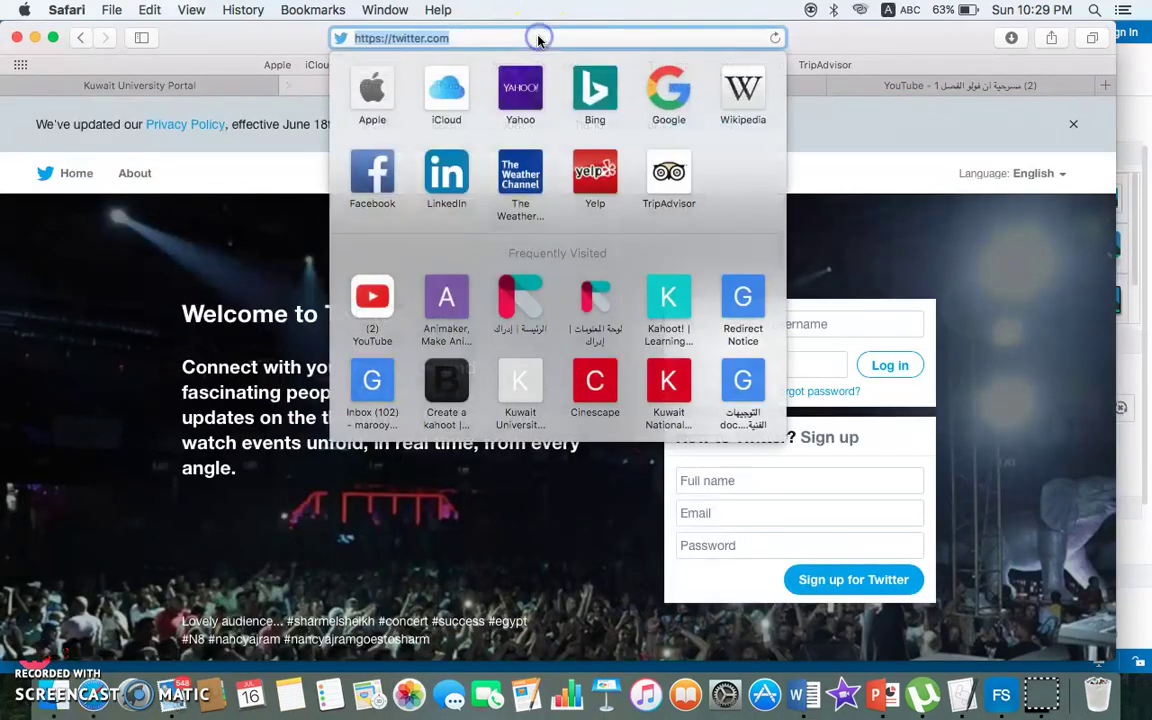
pyautogui.press('BackSpace')
pyautogui.press('super+space')
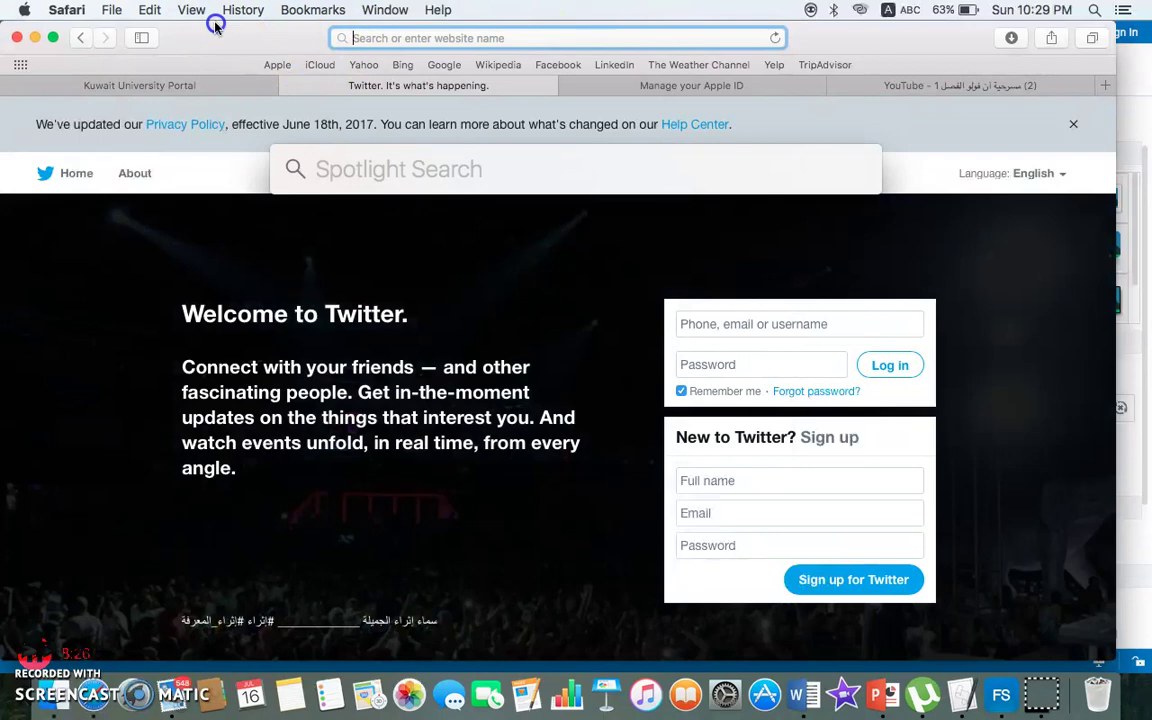
pyautogui.click(107, 37)
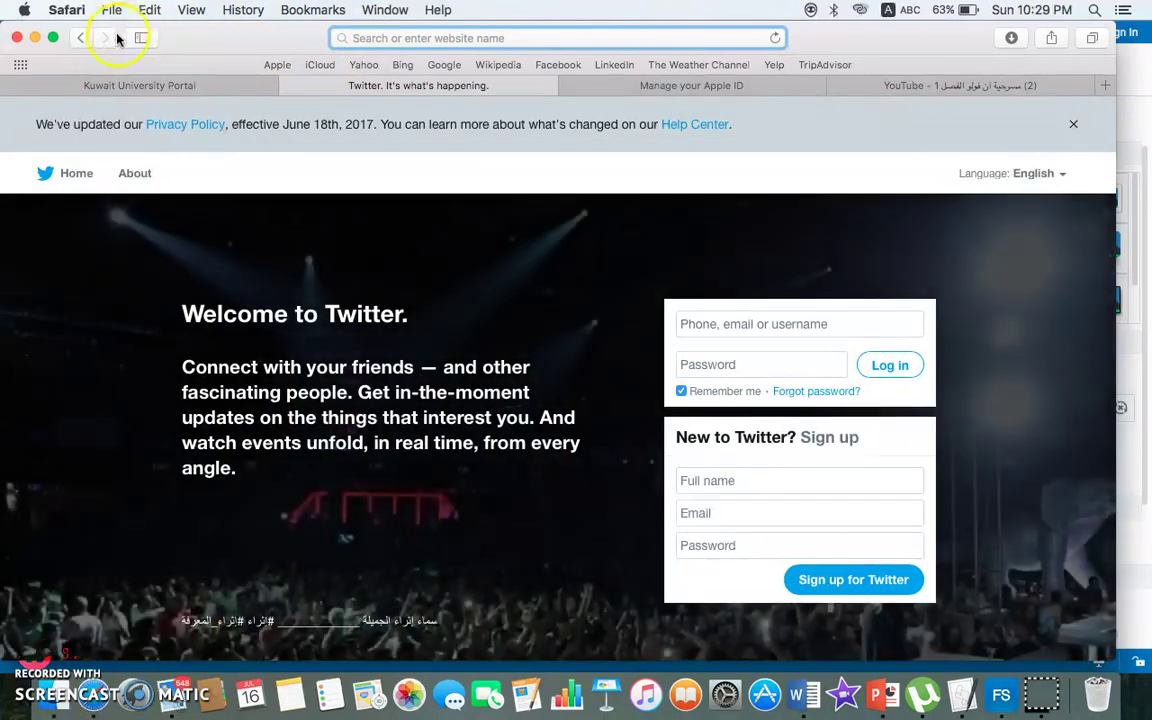
pyautogui.click(107, 37)
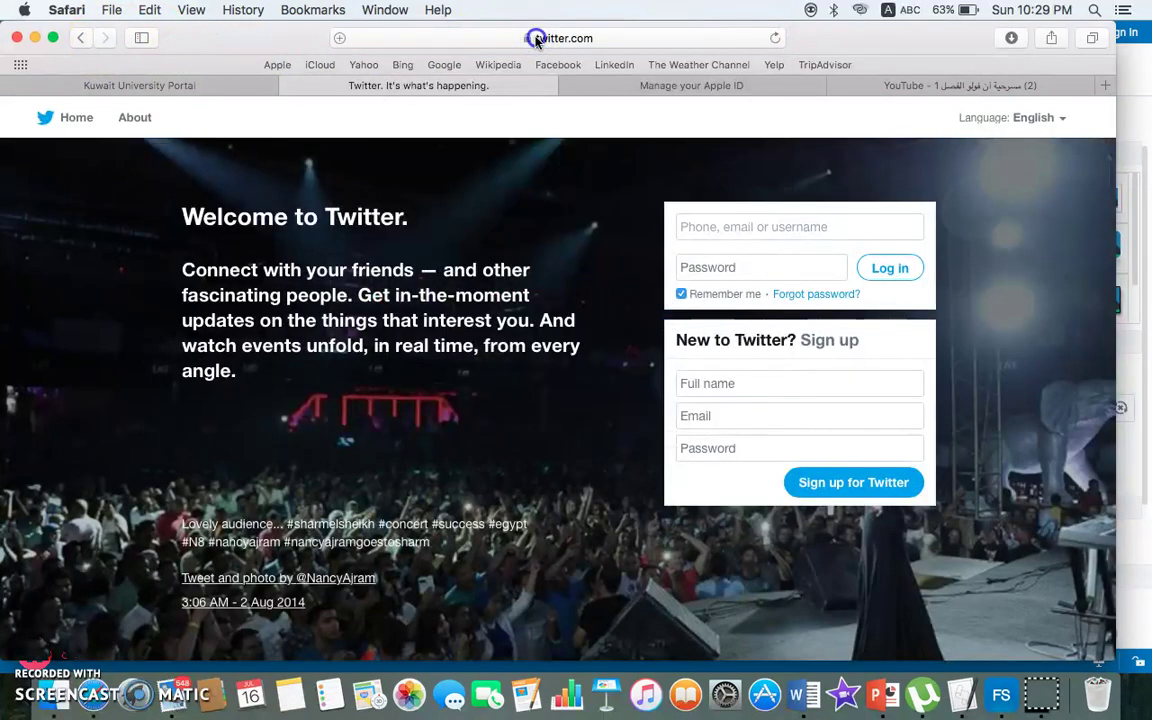
pyautogui.click(537, 38)
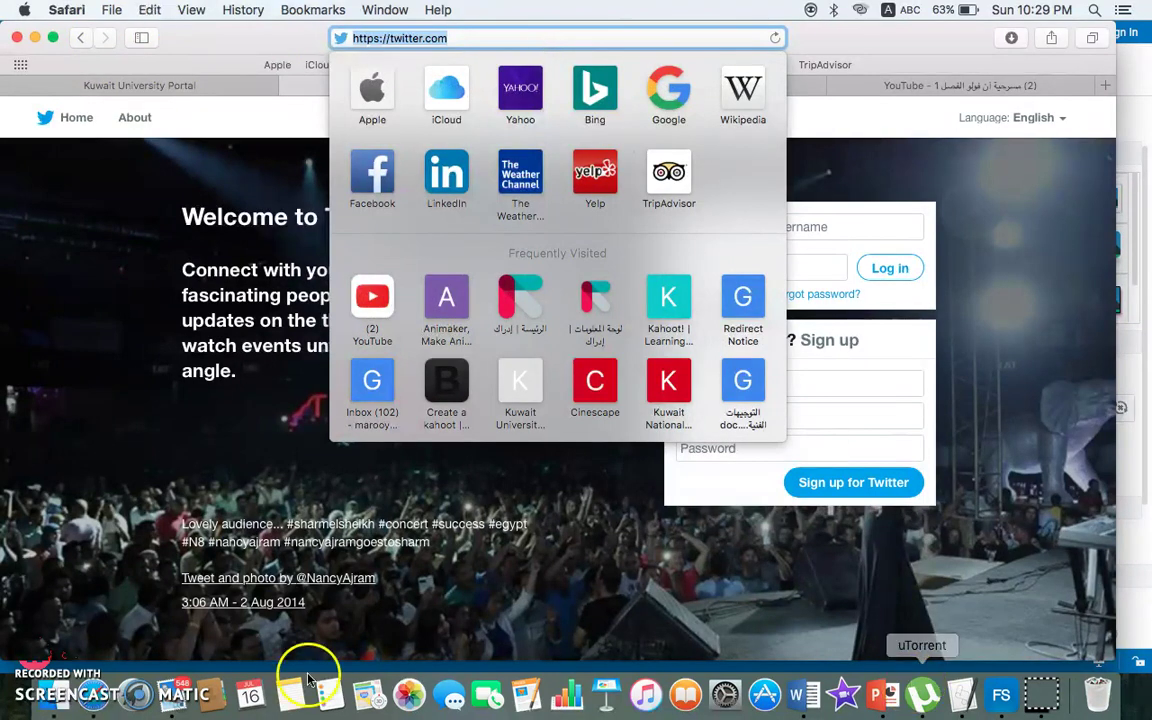
pyautogui.click(1001, 695)
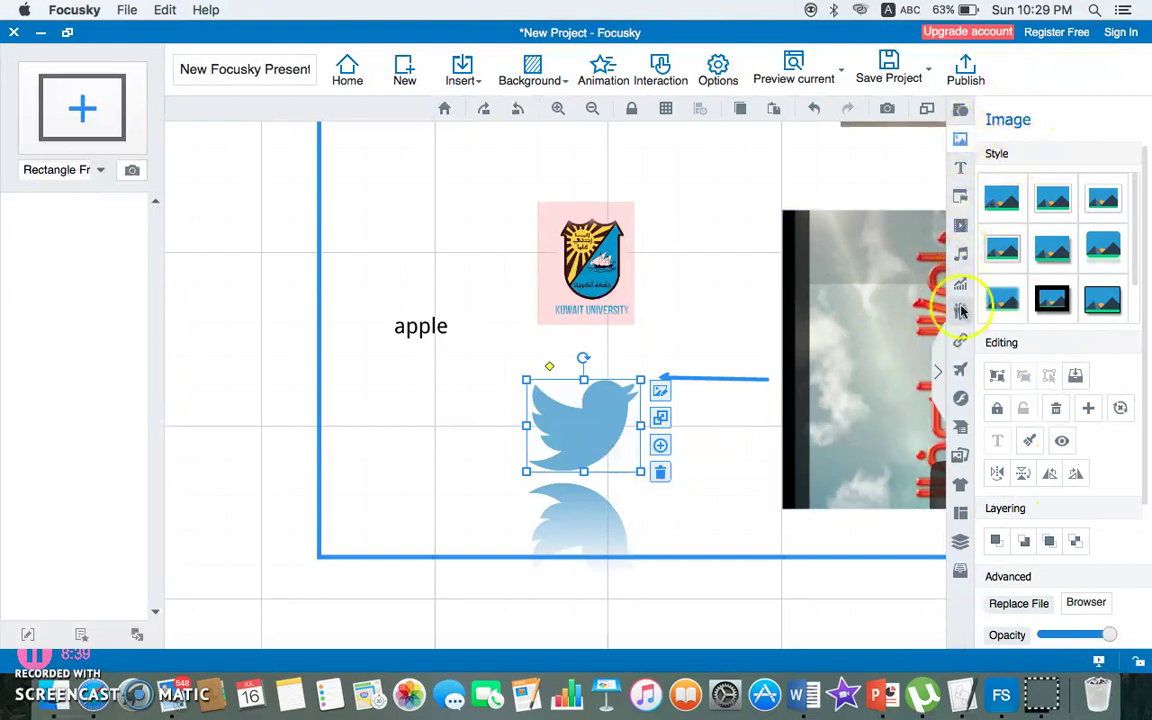
# Draw a link area that covers the Twitter bird but not its reflection.
pyautogui.click(962, 344)
pyautogui.click(1027, 170)
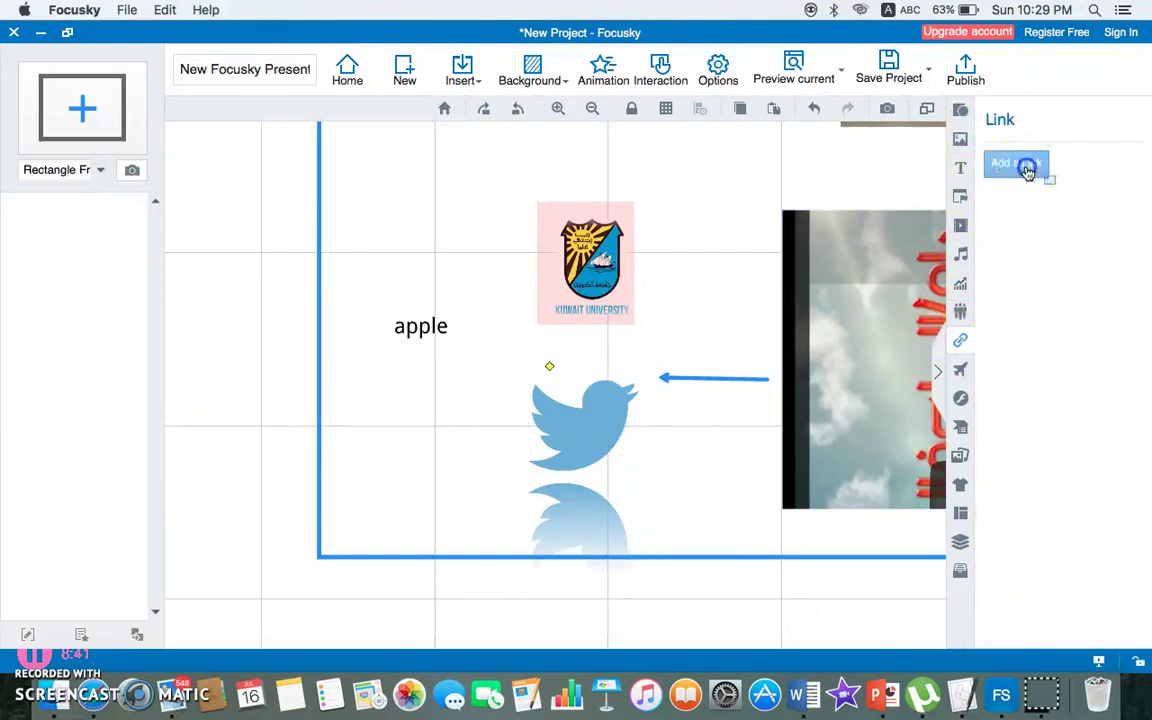
pyautogui.moveTo(1027, 172); pyautogui.dragTo(648, 363)
pyautogui.moveTo(586, 440); pyautogui.dragTo(517, 489)
pyautogui.click(1058, 455)
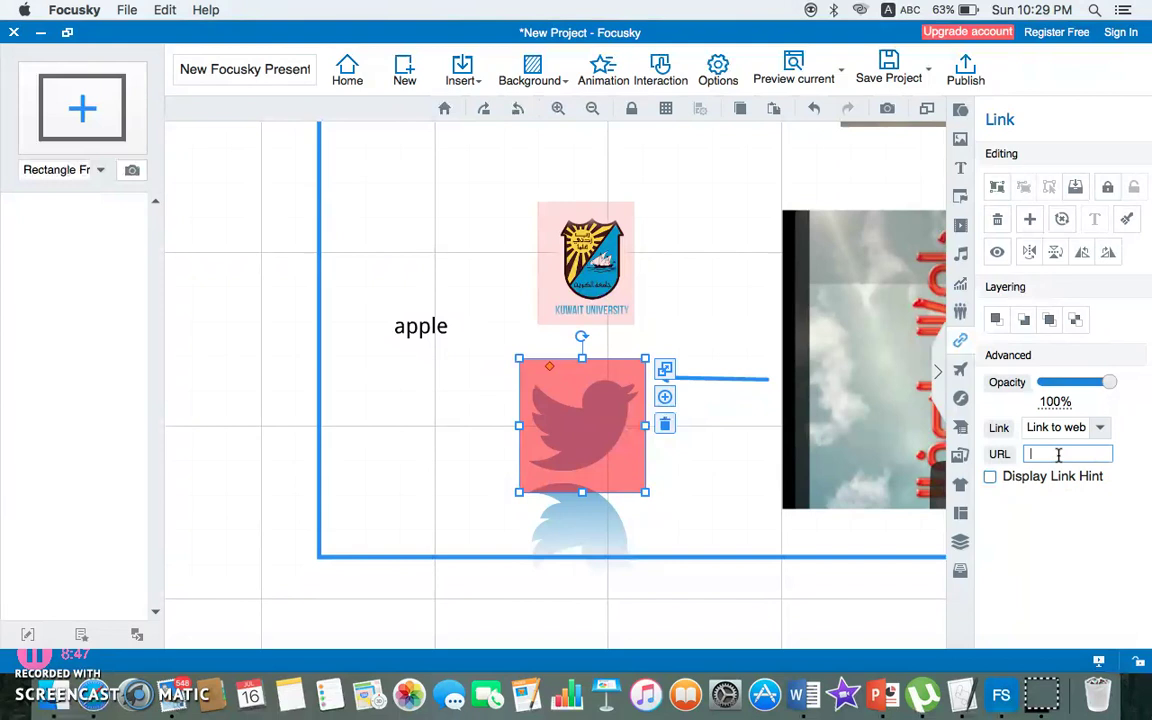
pyautogui.click(1015, 479)
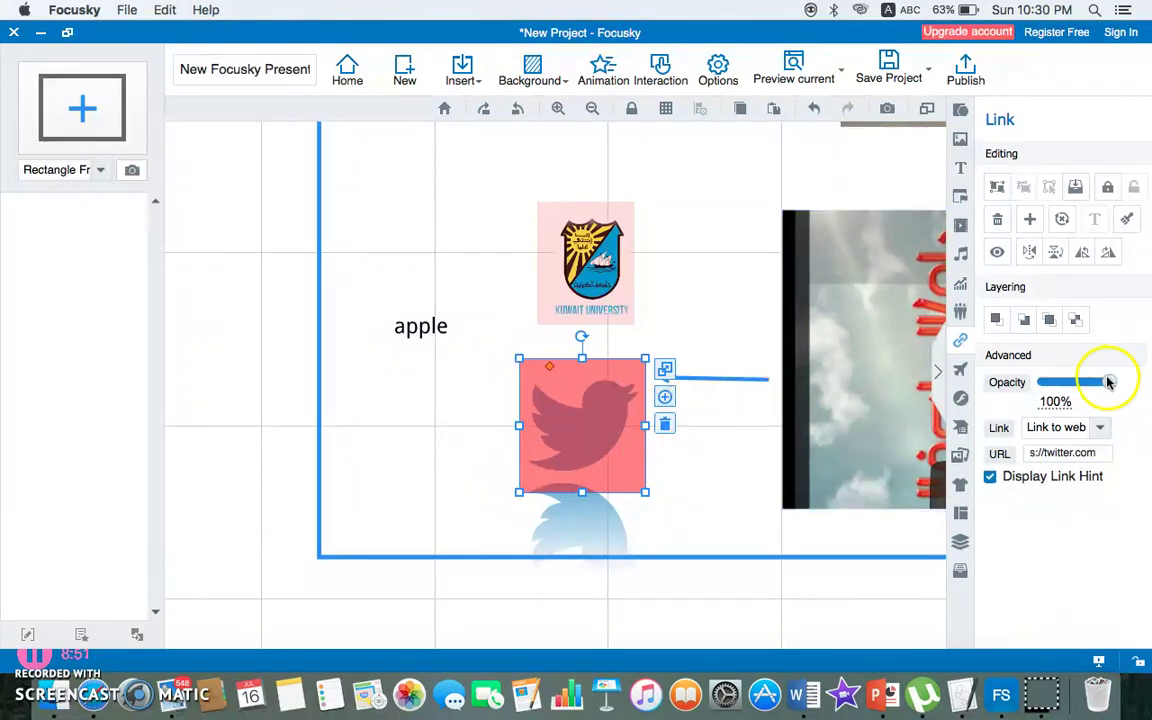
pyautogui.moveTo(1103, 381); pyautogui.dragTo(1053, 381)
pyautogui.click(715, 532)
# Draw a link area that covers the "apple" text beside the Kuwait University logo.
pyautogui.click(400, 308)
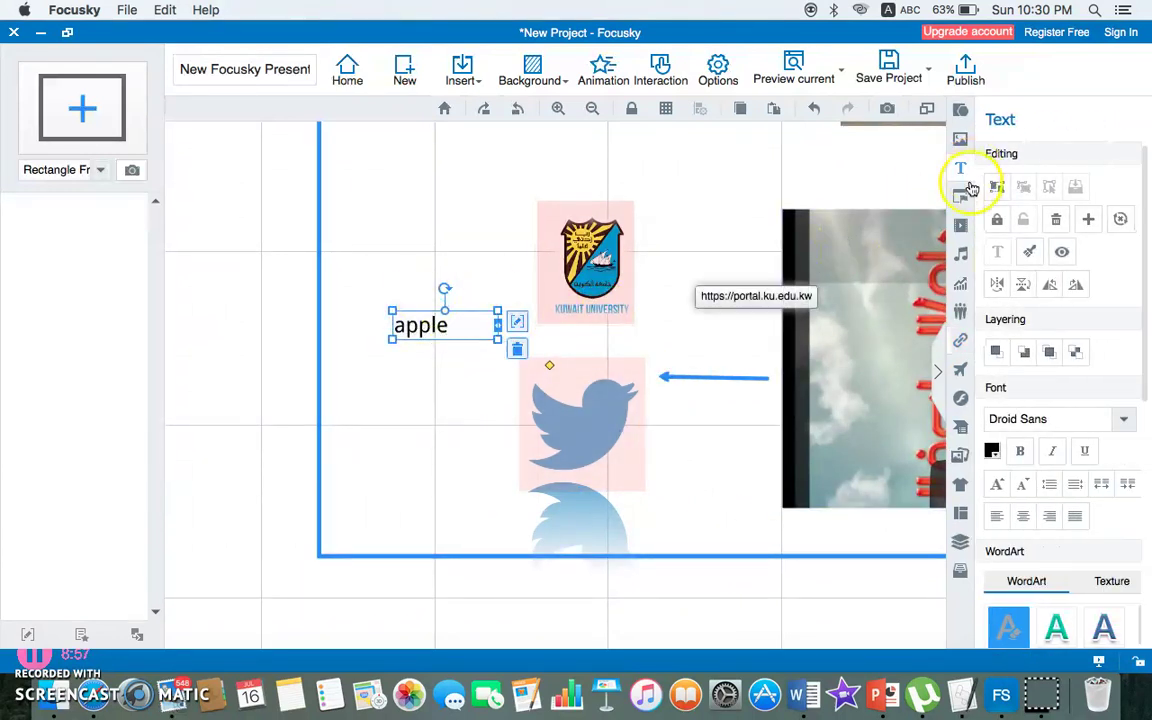
pyautogui.click(960, 340)
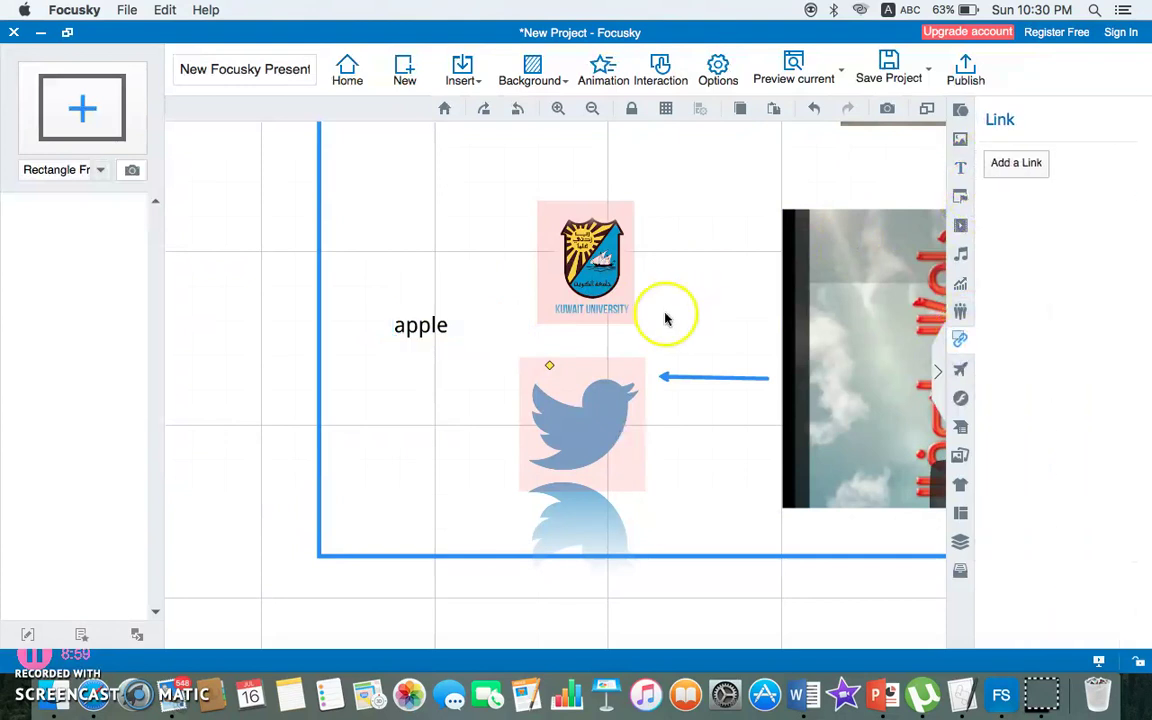
pyautogui.click(1018, 164)
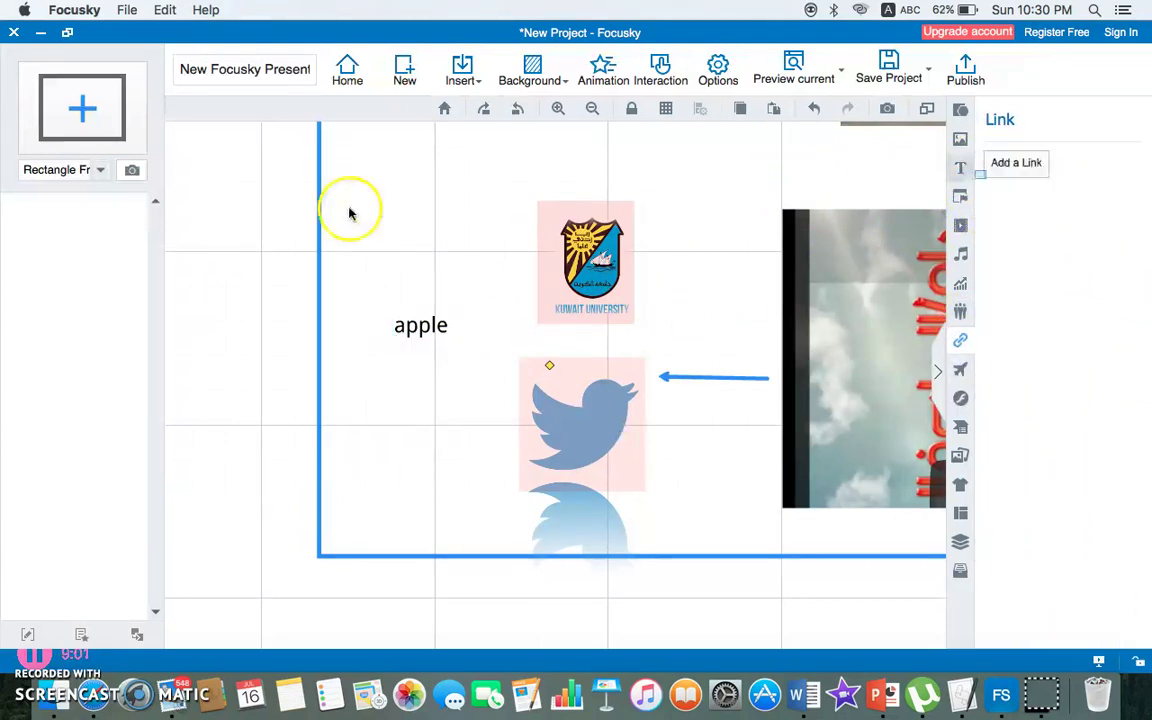
pyautogui.click(378, 352)
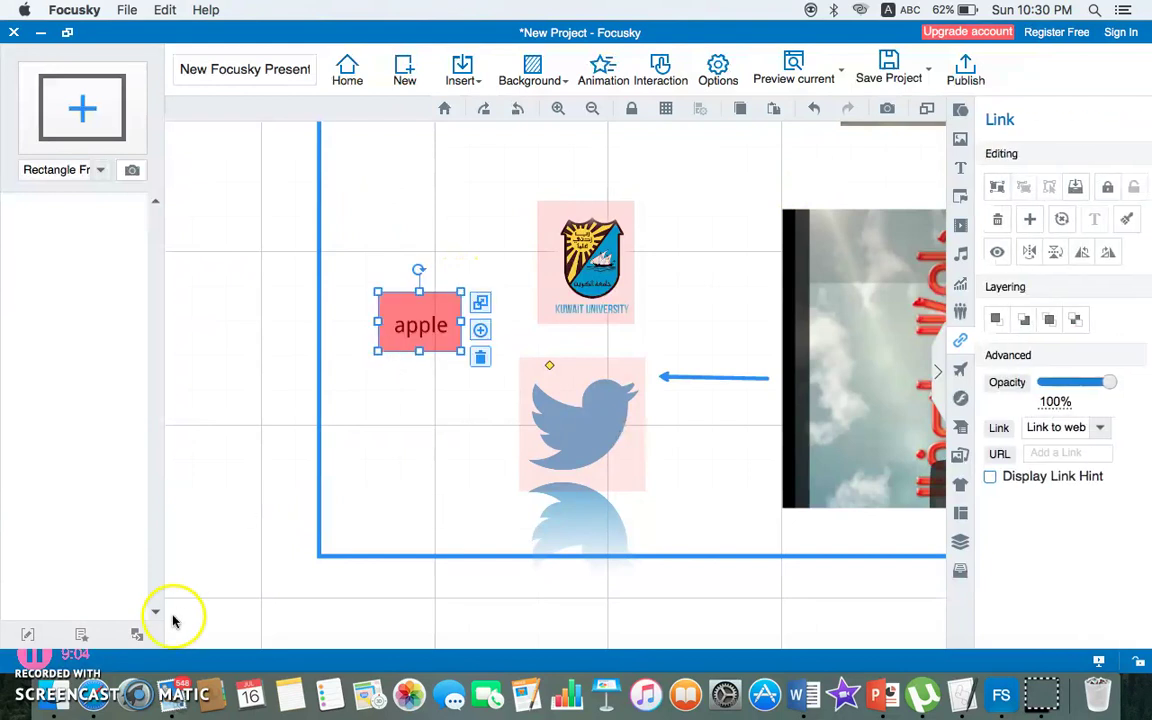
pyautogui.click(95, 705)
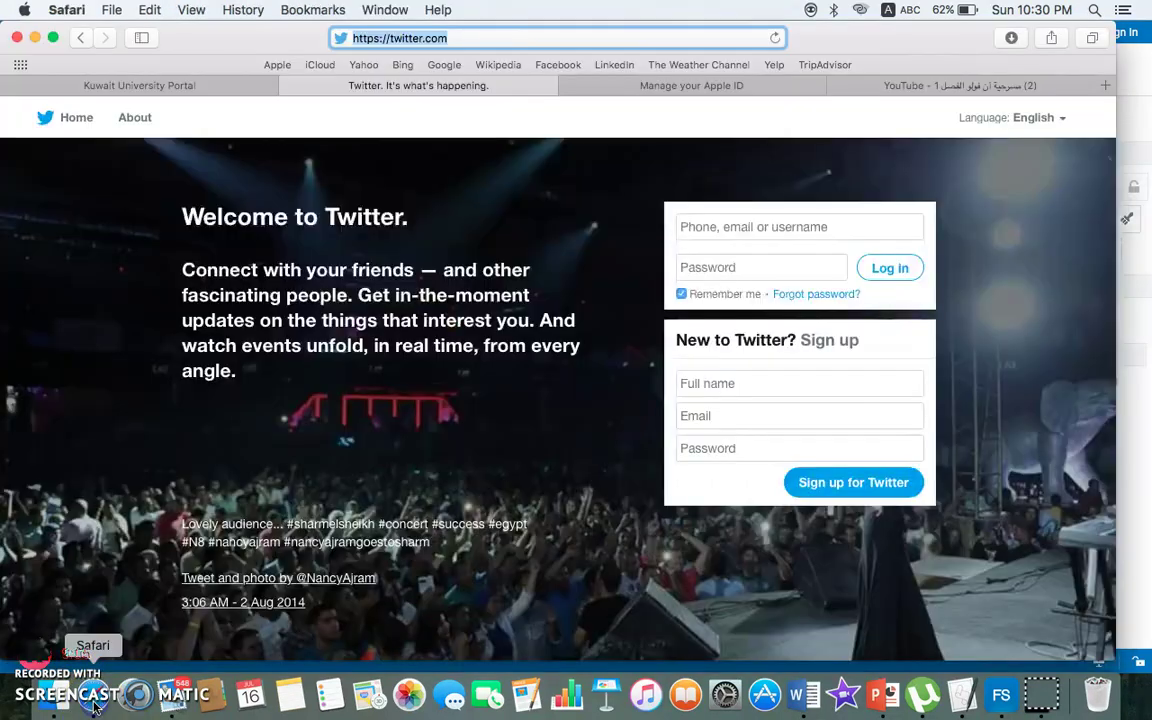
pyautogui.click(729, 88)
pyautogui.click(645, 38)
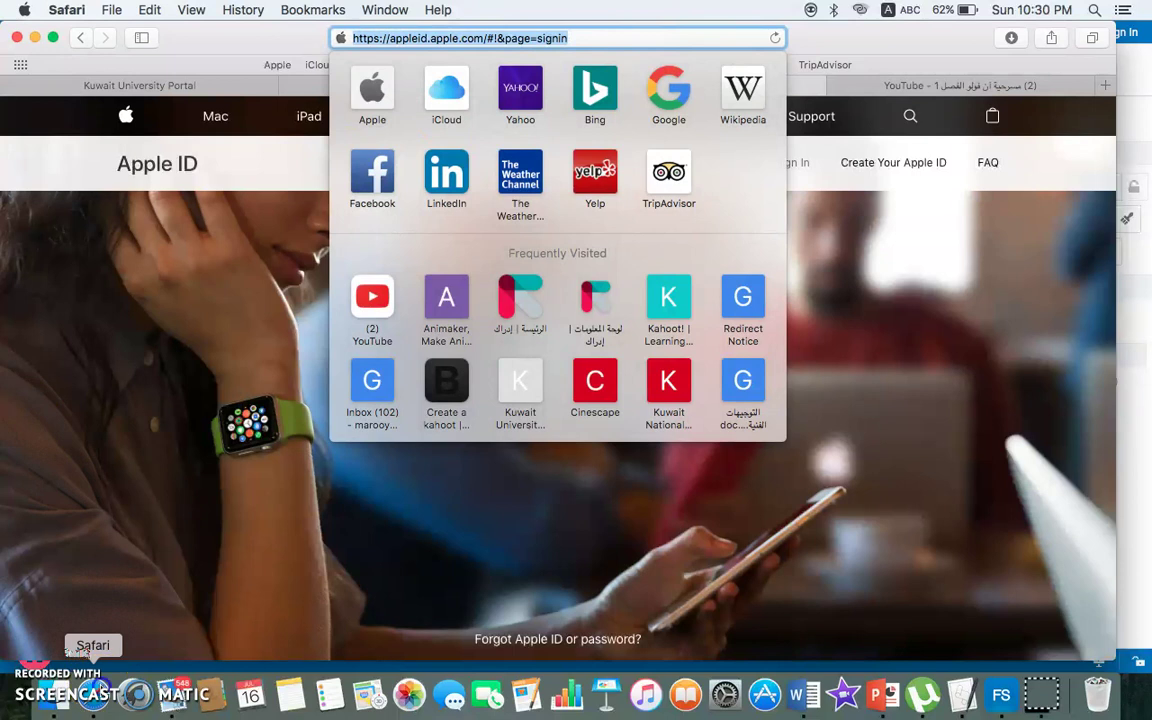
pyautogui.click(1001, 695)
# Link the apple text's area to the copied Apple ID address with Display Link Hint enabled, and lower its opacity so the text shows through.
pyautogui.click(1068, 454)
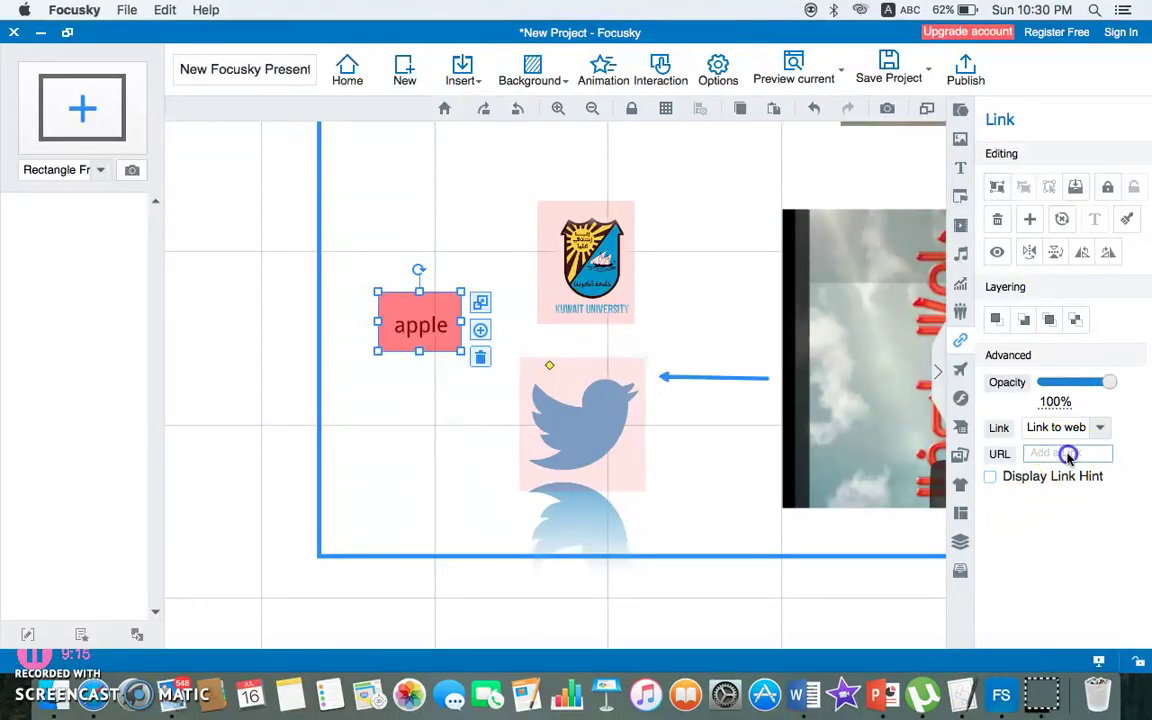
pyautogui.click(1040, 483)
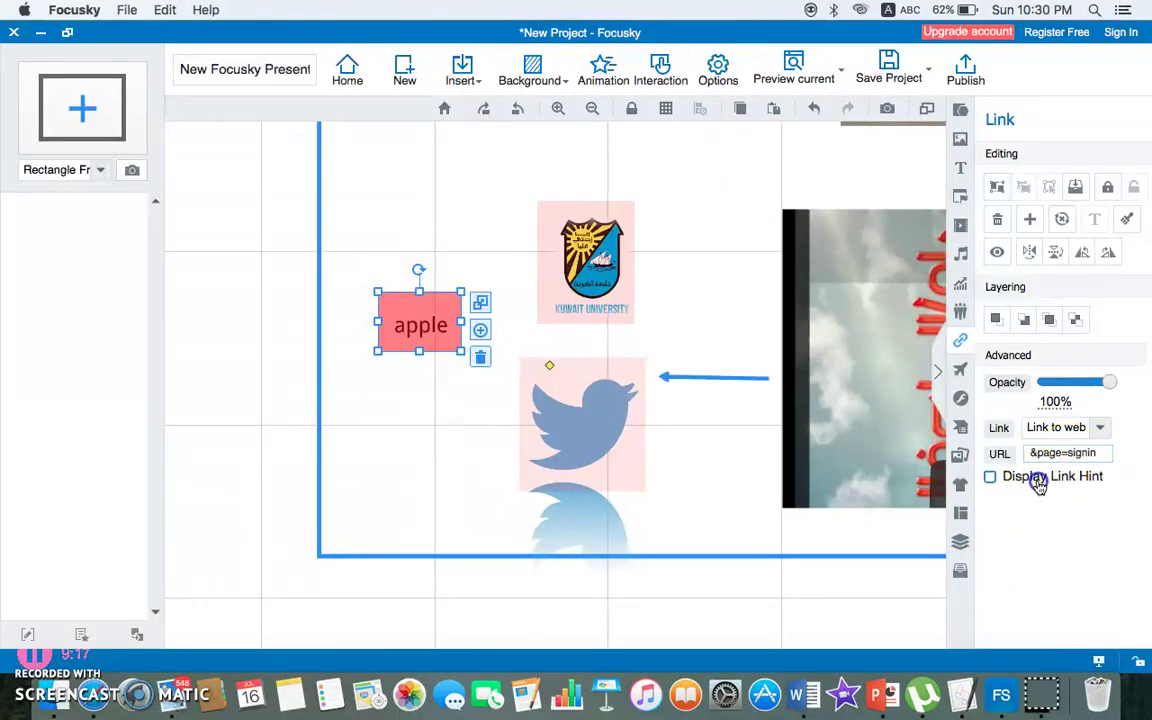
pyautogui.click(890, 513)
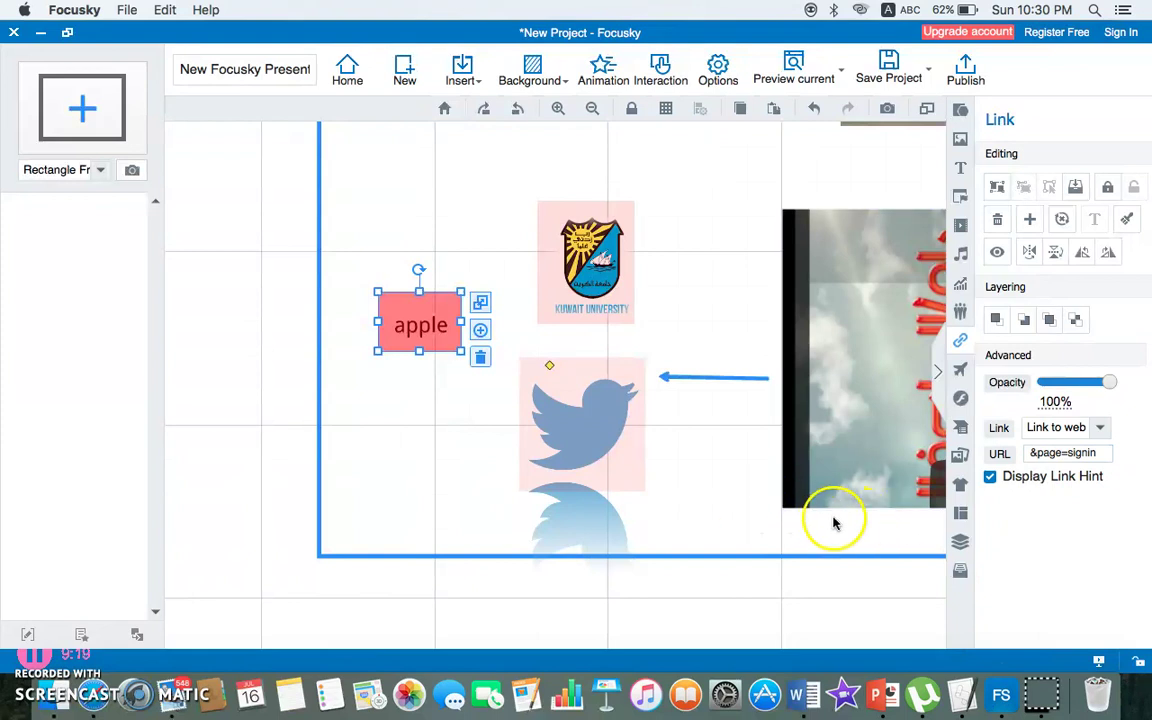
pyautogui.moveTo(1110, 383); pyautogui.dragTo(1068, 383)
pyautogui.click(775, 437)
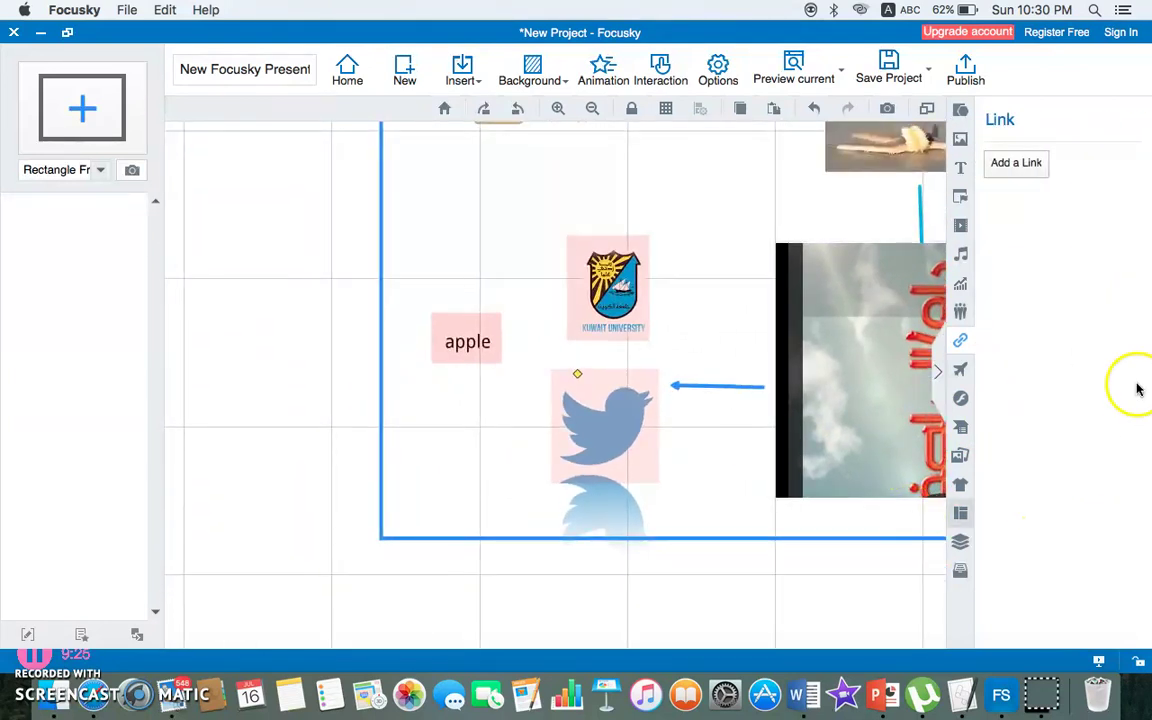
# Bring the whole rectangle frame into view and collapse the link settings to widen the canvas.
pyautogui.click(778, 290)
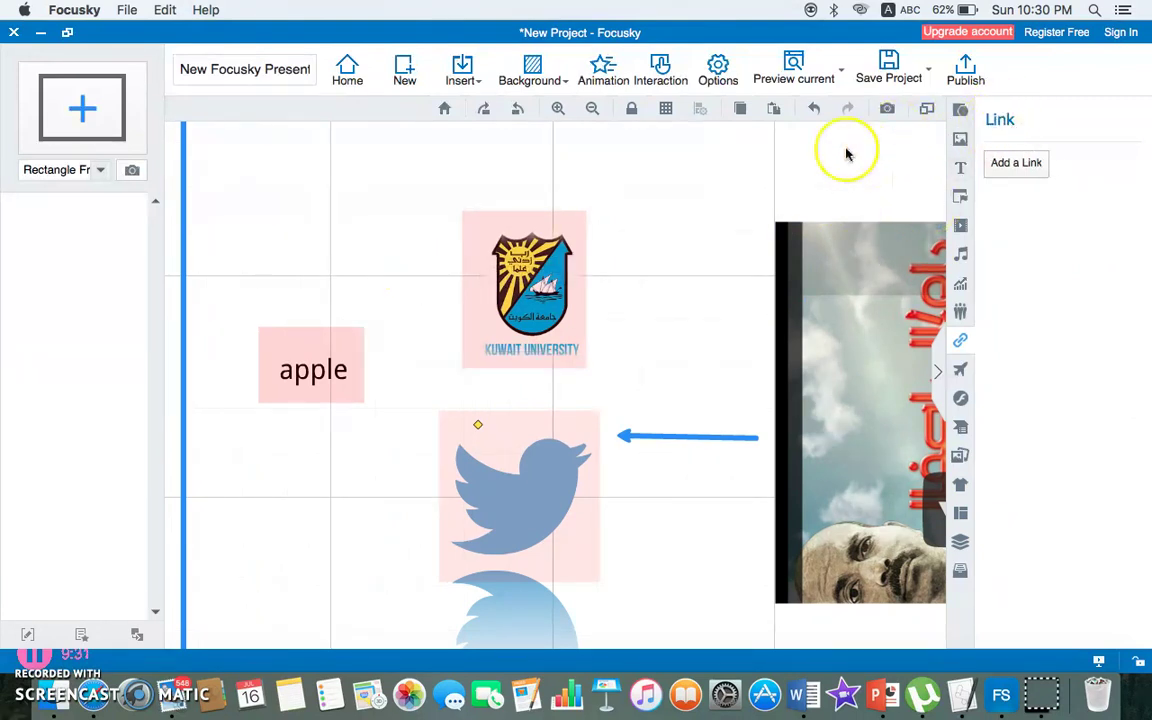
pyautogui.click(592, 108)
pyautogui.click(560, 109)
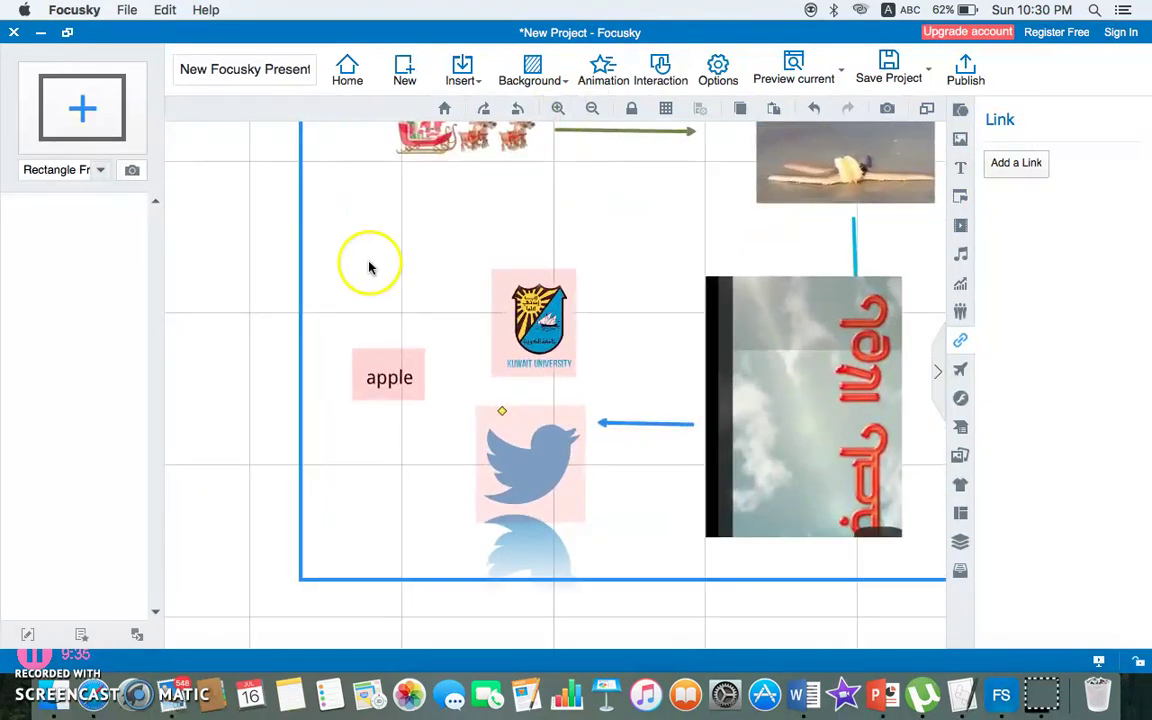
pyautogui.scroll(3, 360, 265)
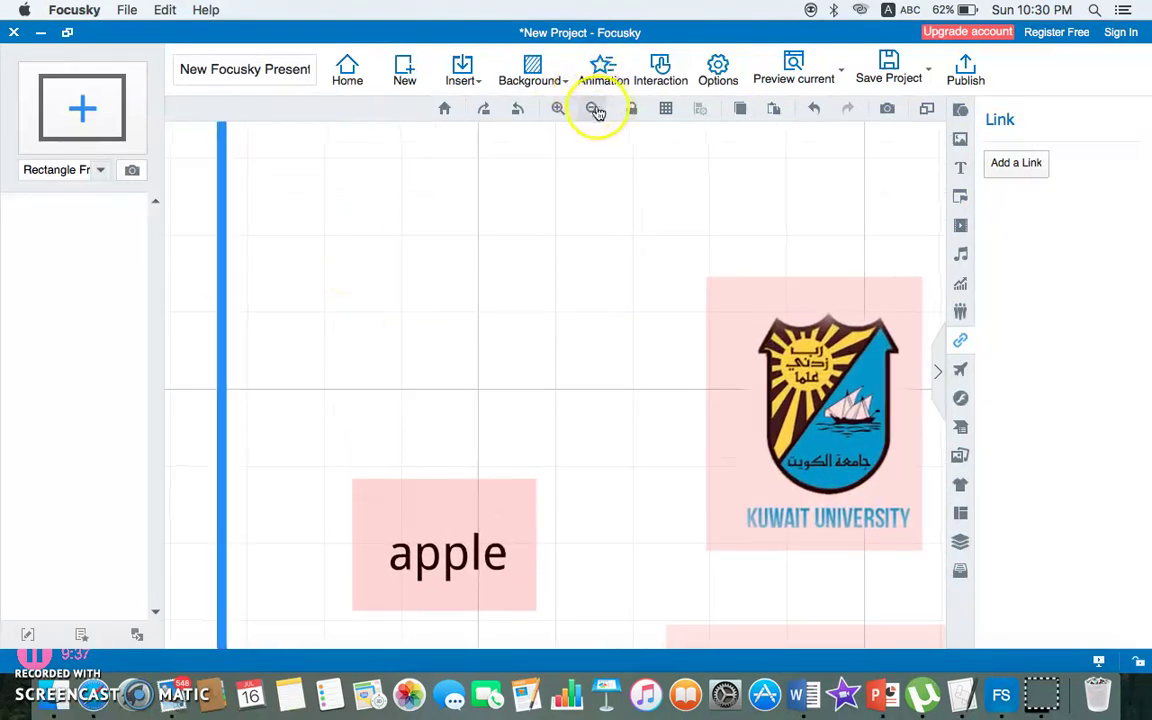
pyautogui.click(596, 110)
pyautogui.click(596, 110)
pyautogui.click(596, 110)
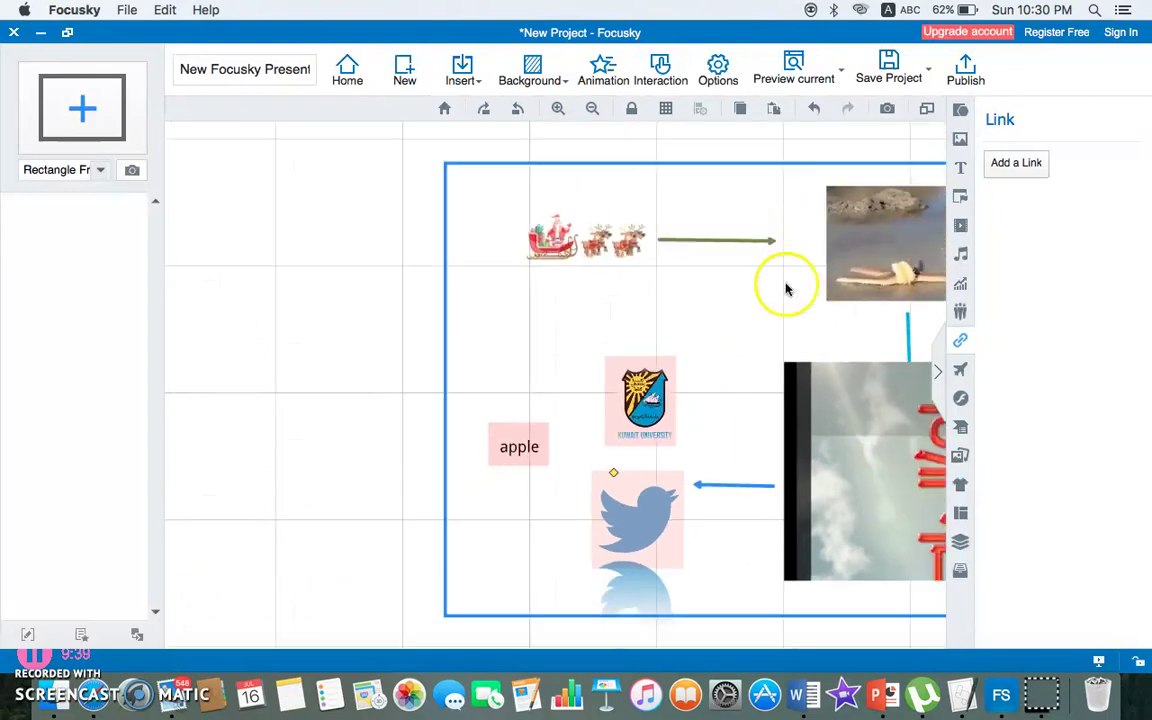
pyautogui.click(937, 371)
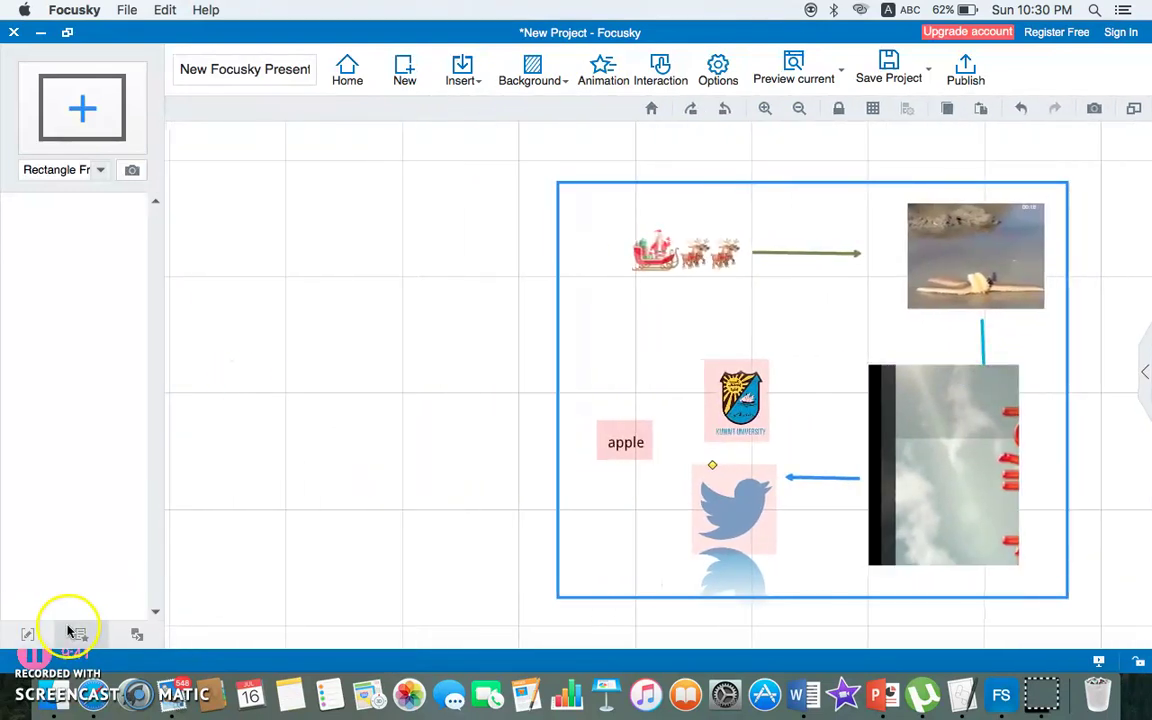
# Start editing the presentation path and add the rectangle frame, Santa sleigh, green arrow and beach clip in that order.
pyautogui.click(24, 632)
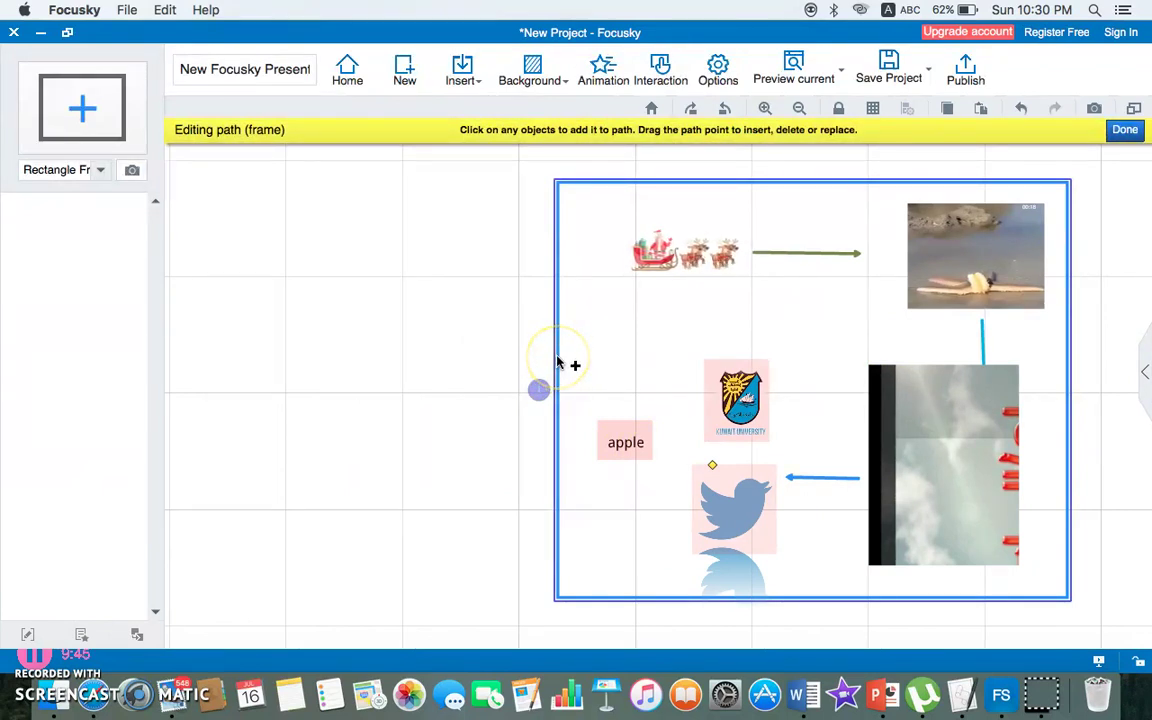
pyautogui.click(1124, 131)
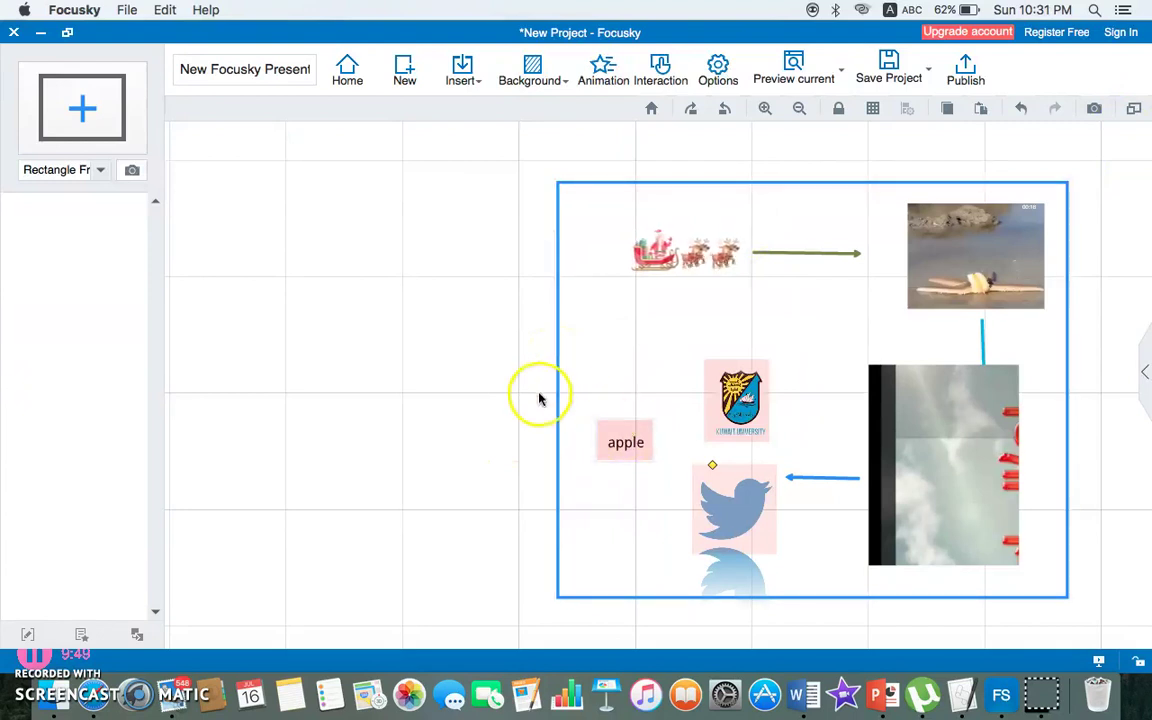
pyautogui.click(47, 629)
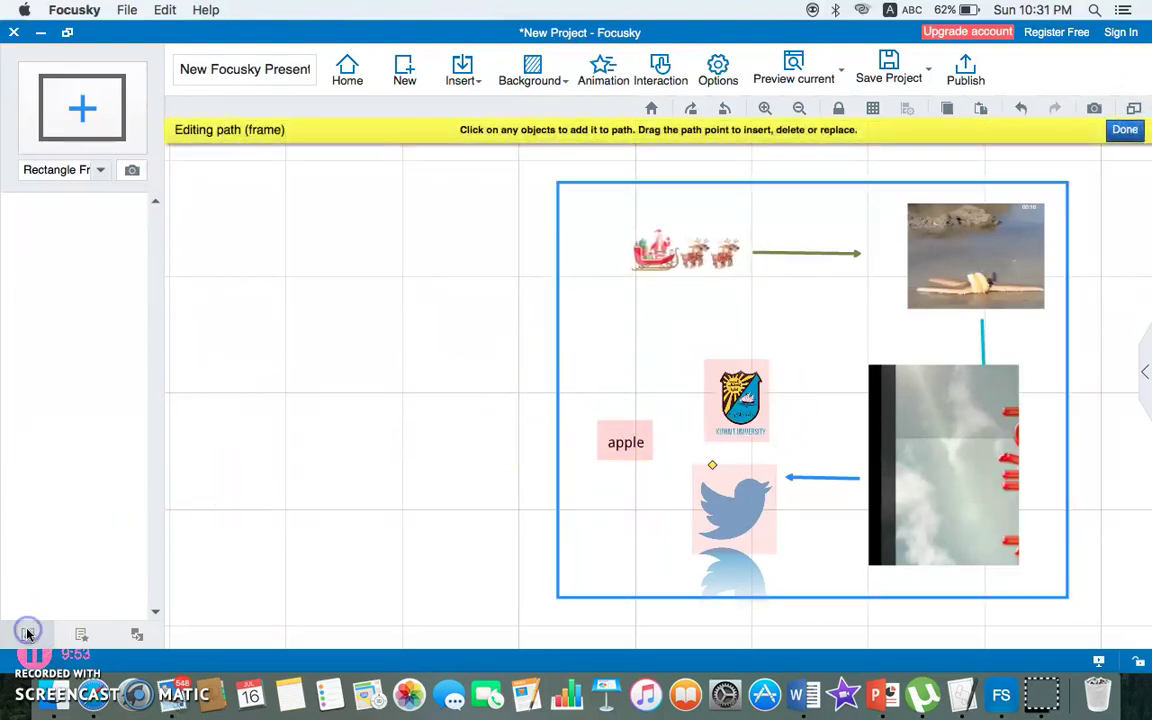
pyautogui.click(557, 357)
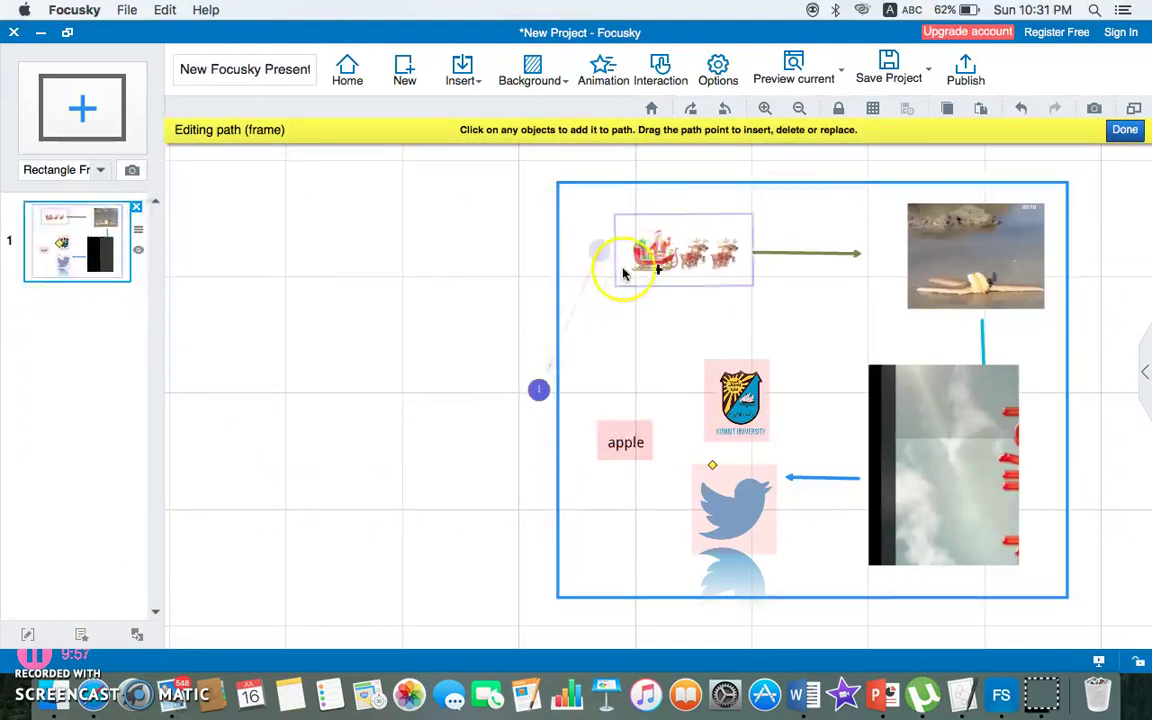
pyautogui.click(720, 252)
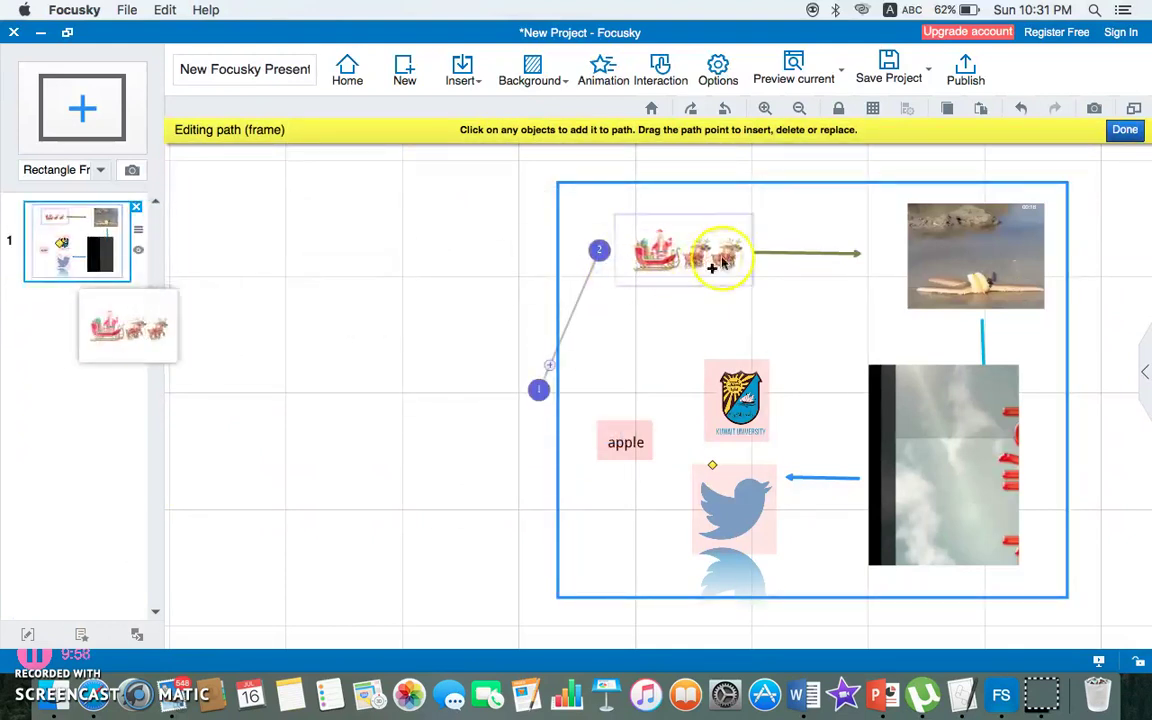
pyautogui.click(800, 254)
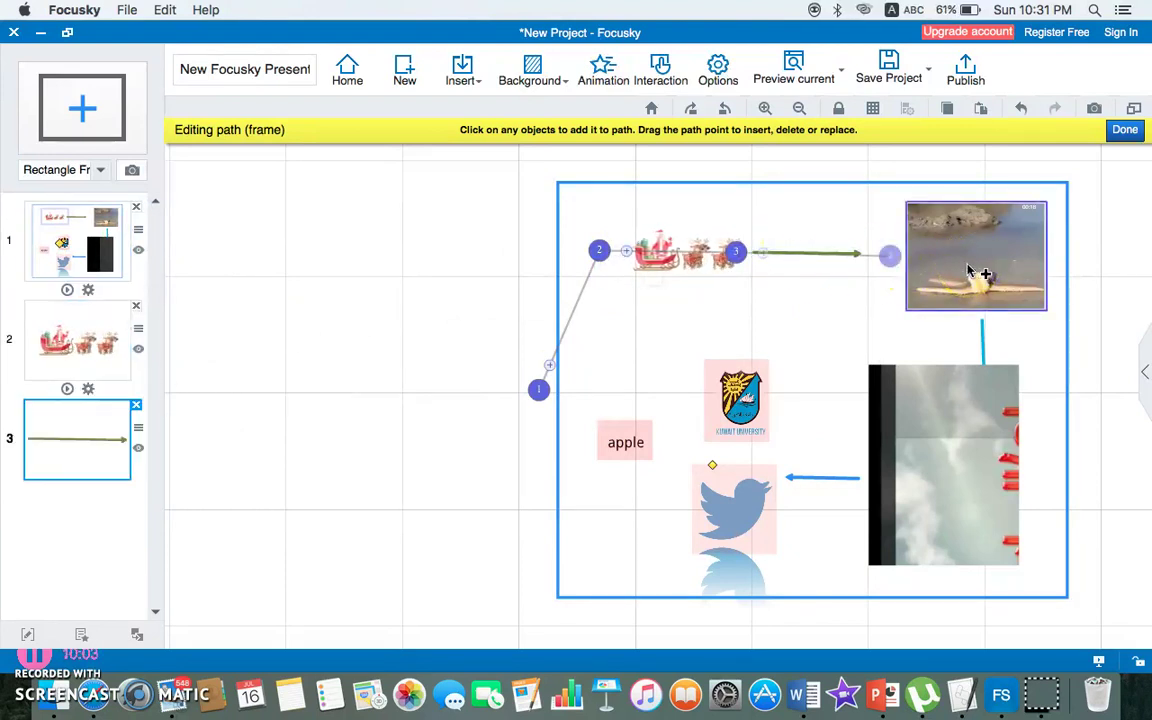
pyautogui.click(968, 268)
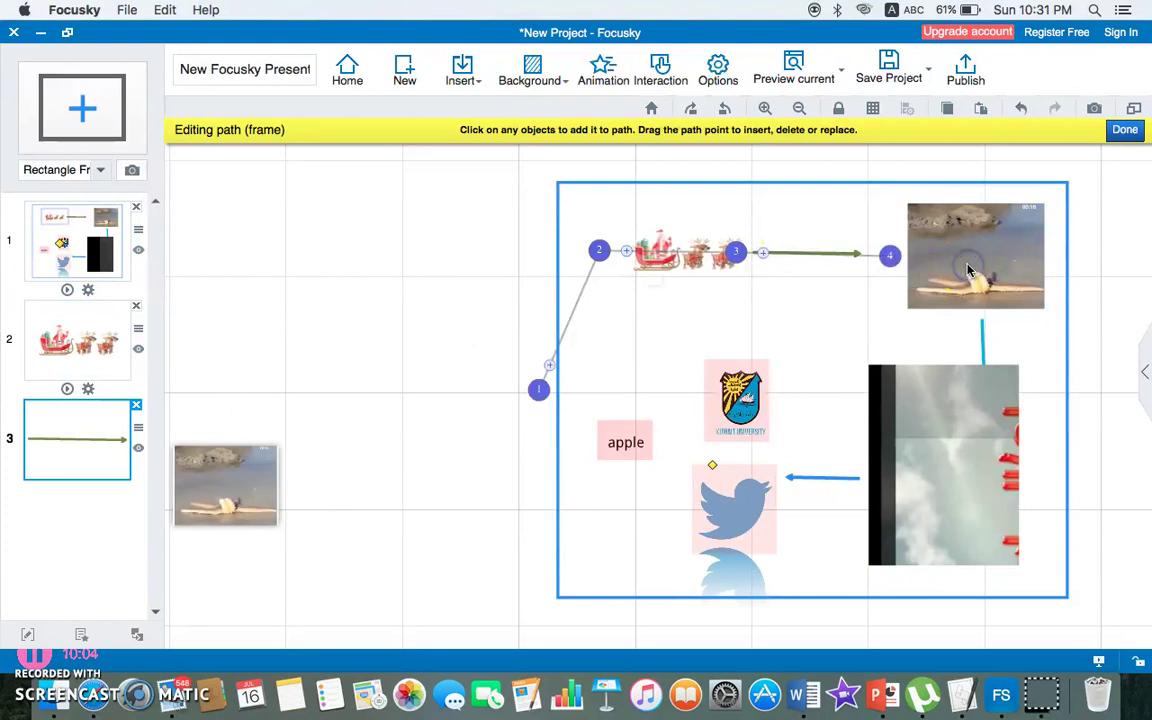
# Extend the path with the light blue arrow, large rotated video, blue arrow, Twitter bird, Kuwait University logo and apple text.
pyautogui.click(983, 347)
pyautogui.click(954, 402)
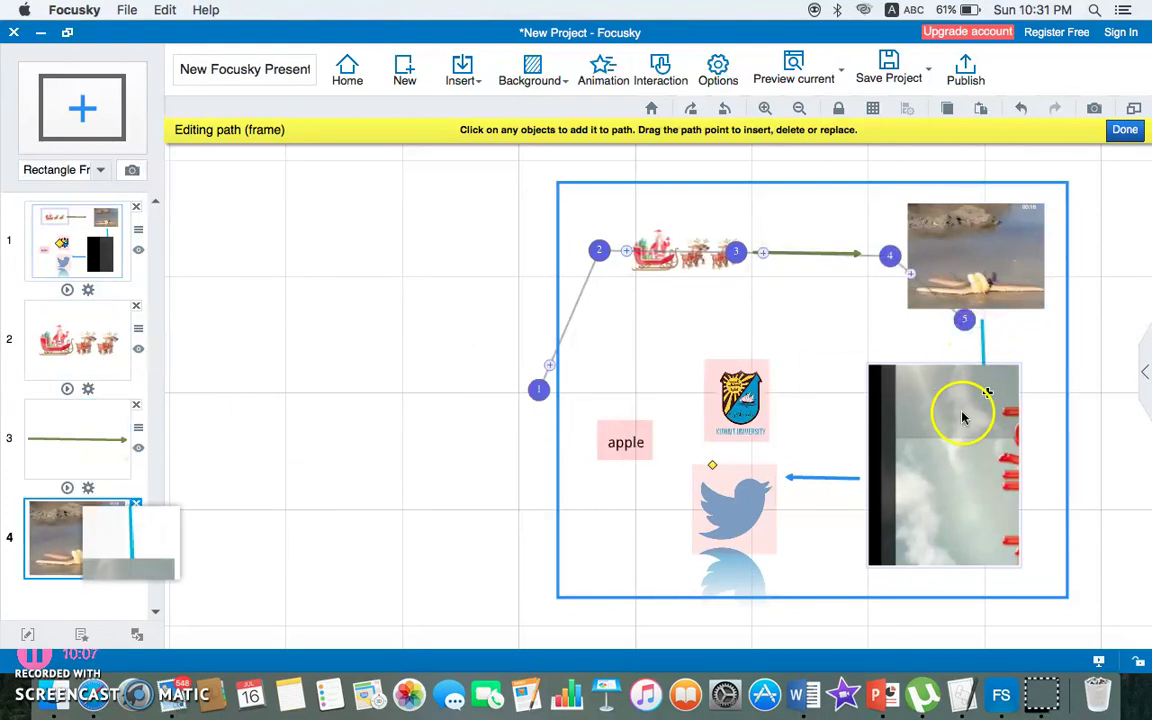
pyautogui.click(815, 481)
pyautogui.click(770, 485)
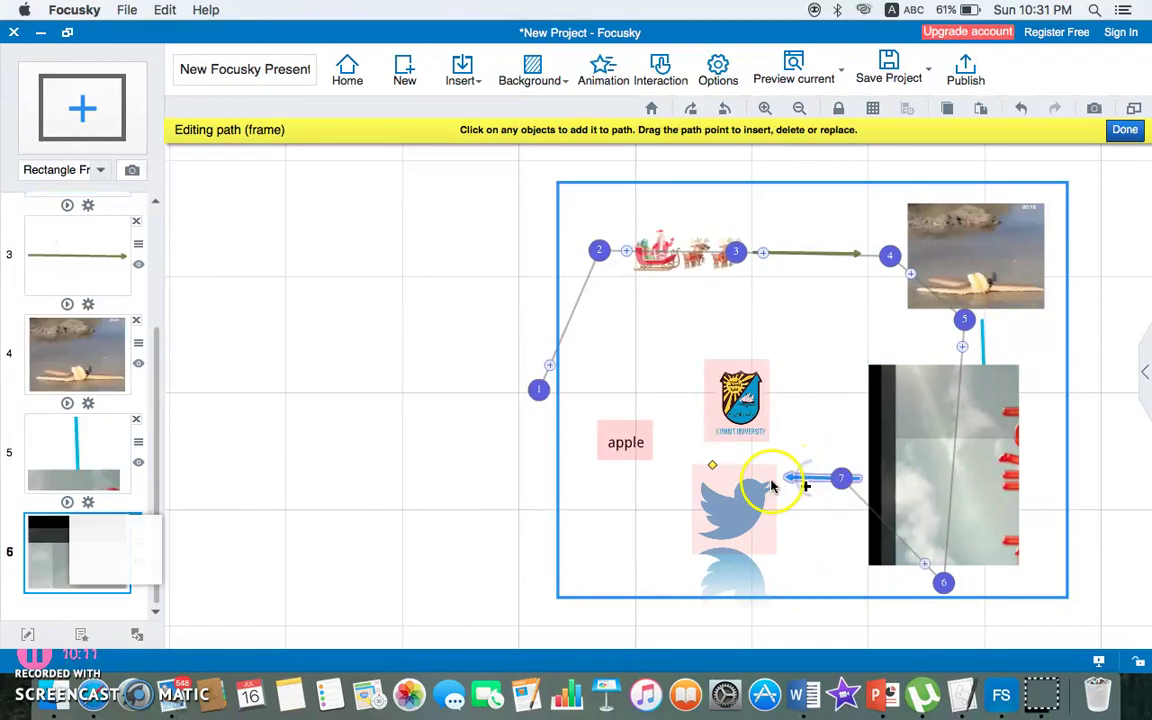
pyautogui.click(762, 430)
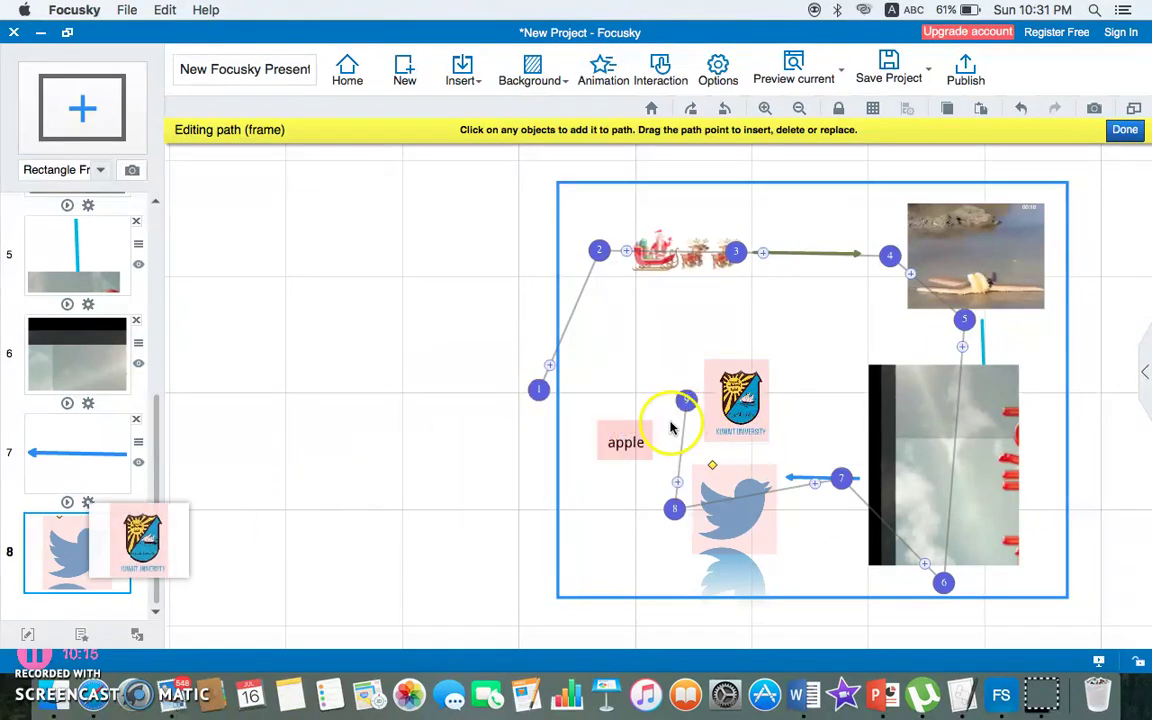
pyautogui.click(626, 440)
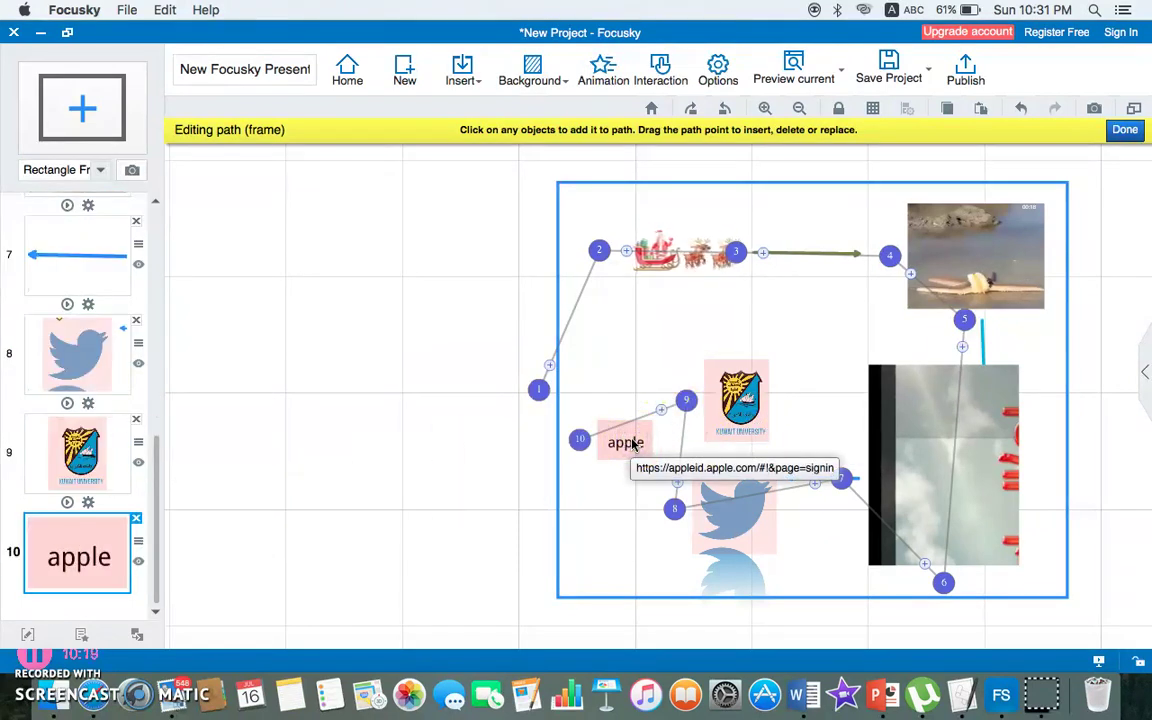
# Finish editing the presentation path.
pyautogui.click(112, 12)
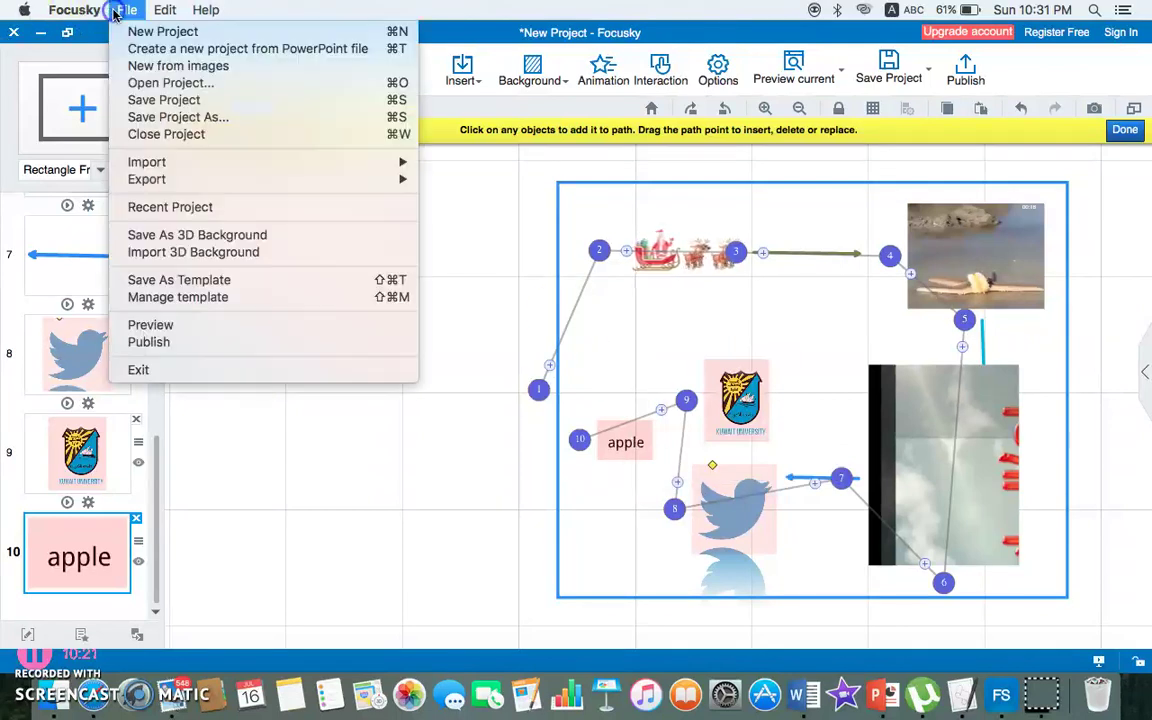
pyautogui.click(150, 324)
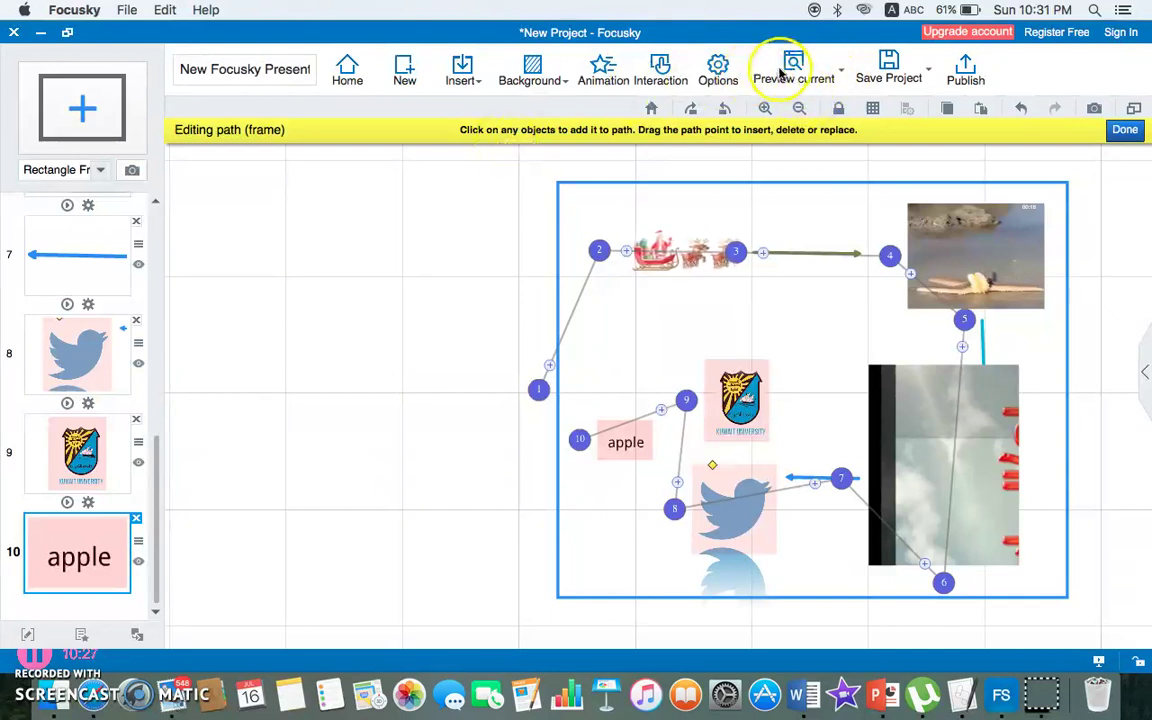
pyautogui.click(1122, 136)
# Preview the presentation from the apple text at path point 10 and return to the editor.
pyautogui.click(805, 78)
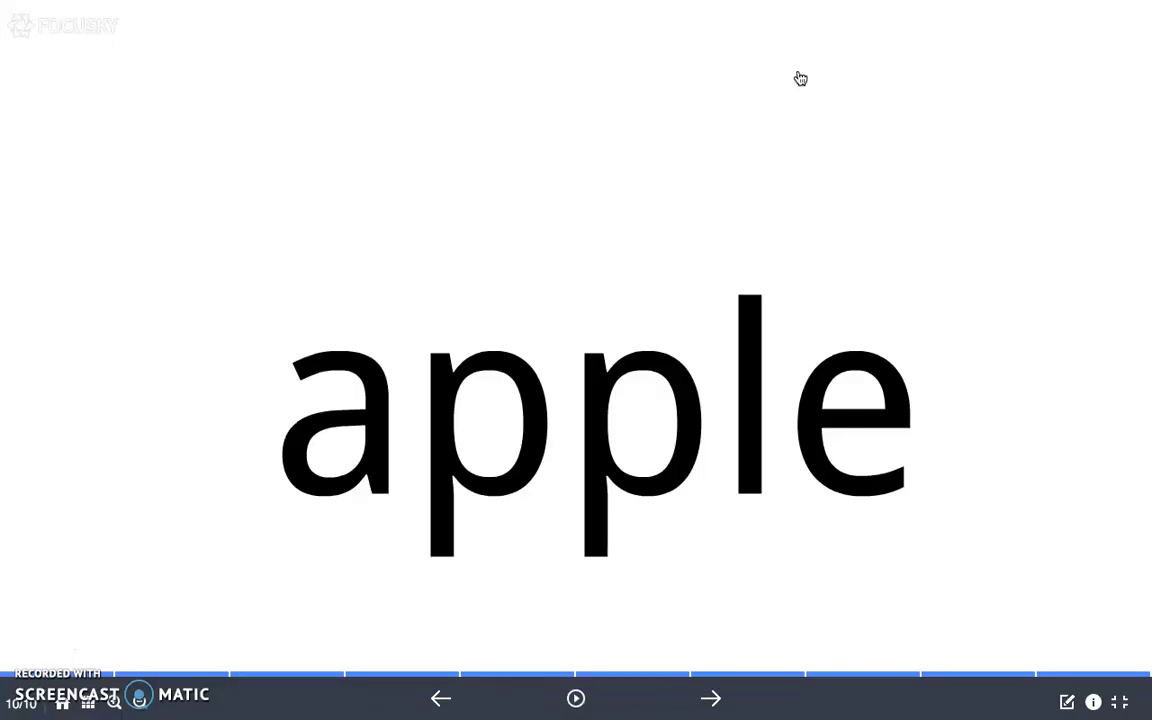
pyautogui.click(742, 708)
pyautogui.click(742, 708)
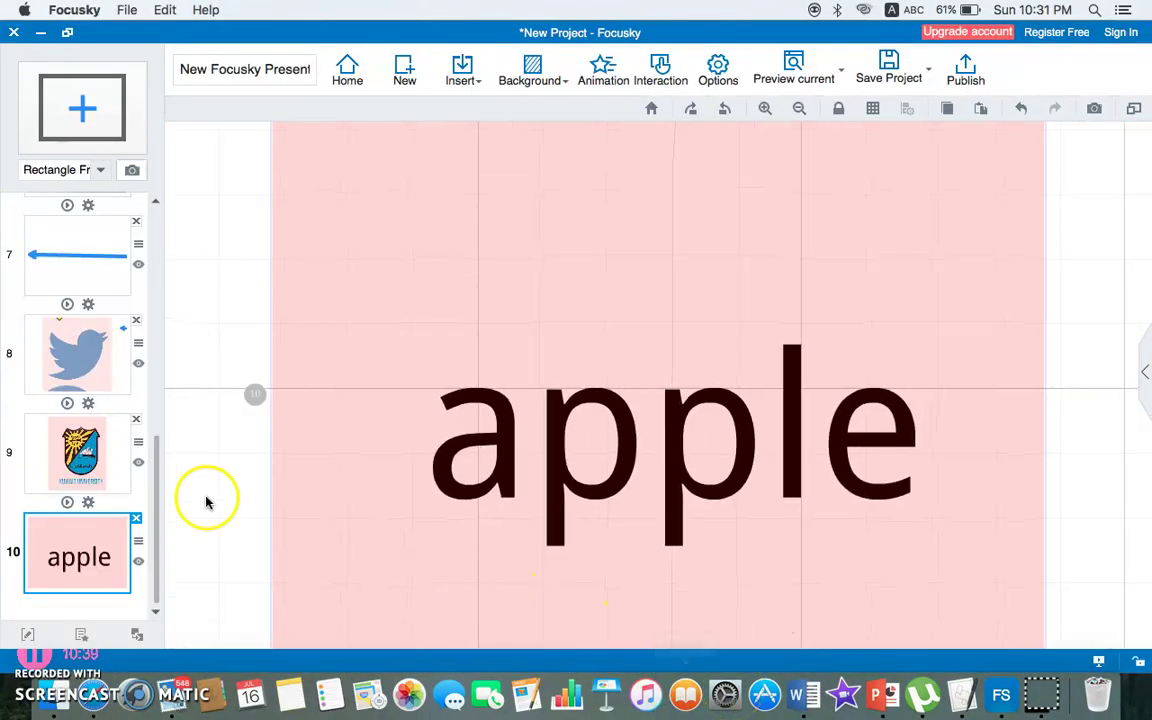
# Preview the presentation from path point 1, advance to the large rotated video at point 6, and start playing it.
pyautogui.scroll(3, 18, 436)
pyautogui.scroll(5, 18, 436)
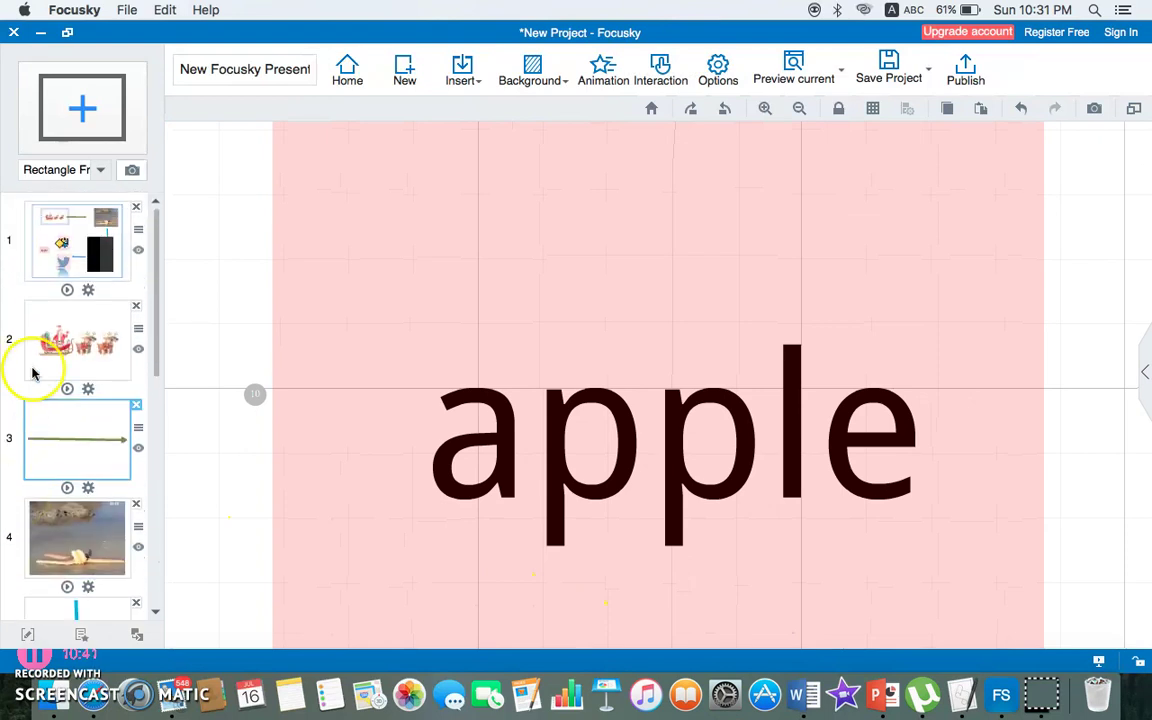
pyautogui.click(64, 255)
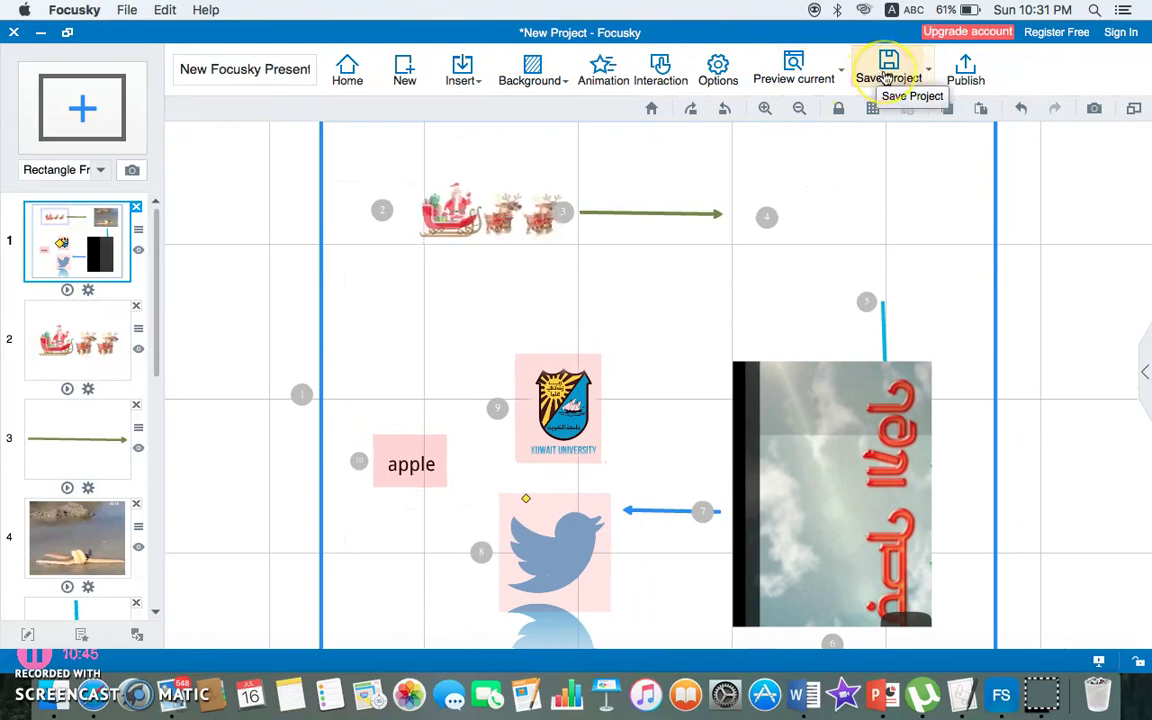
pyautogui.click(793, 66)
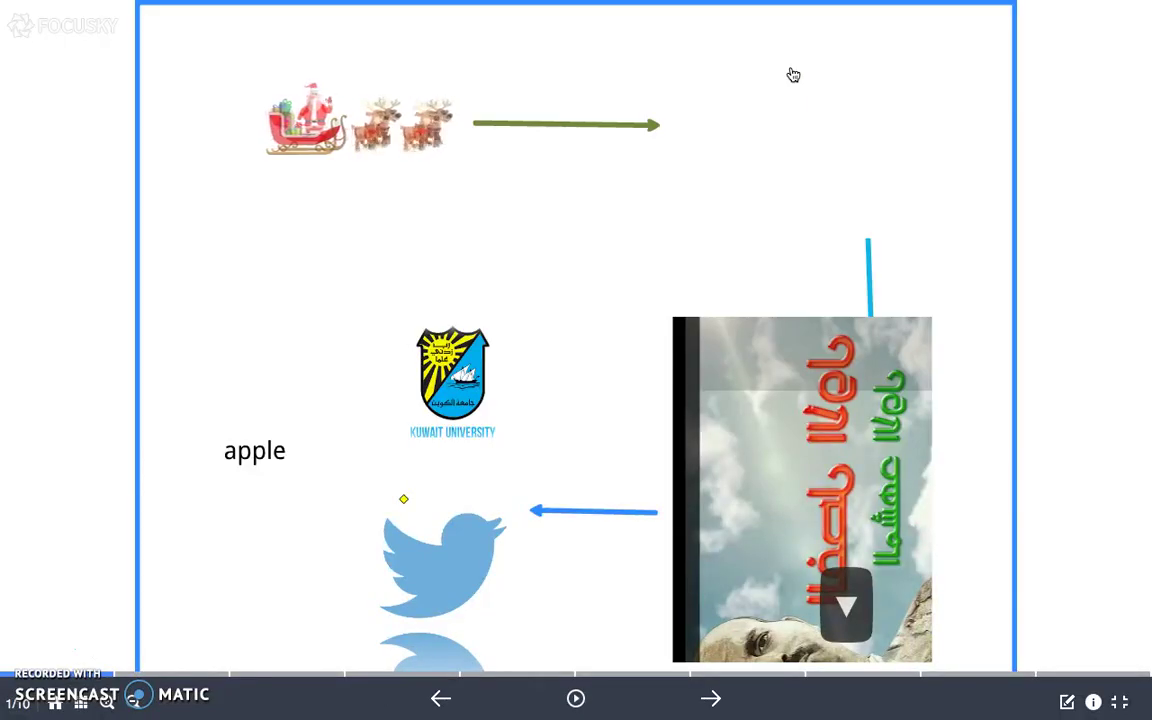
pyautogui.click(718, 703)
pyautogui.click(720, 705)
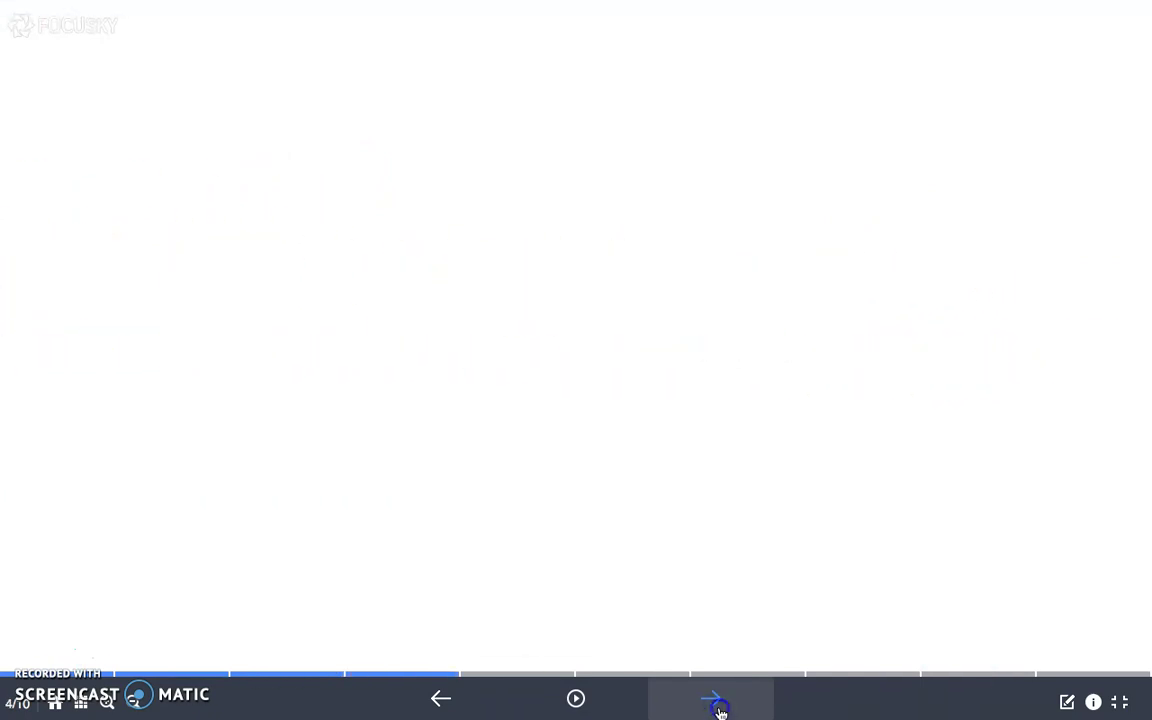
pyautogui.click(720, 705)
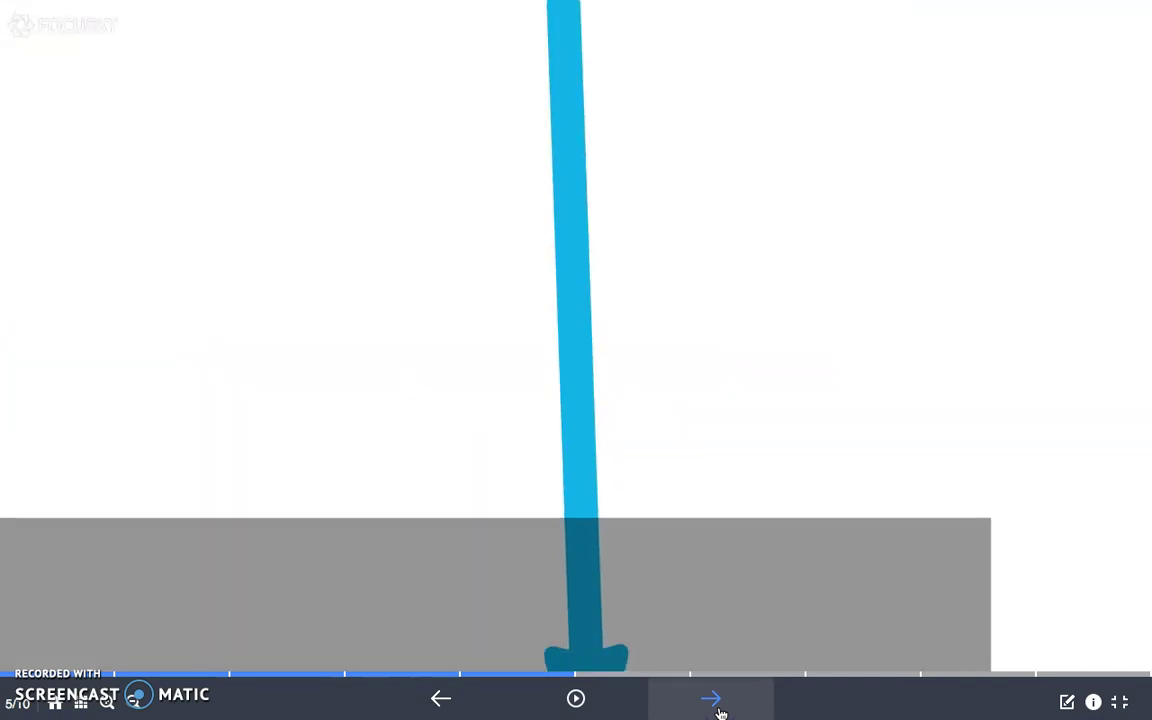
pyautogui.click(718, 706)
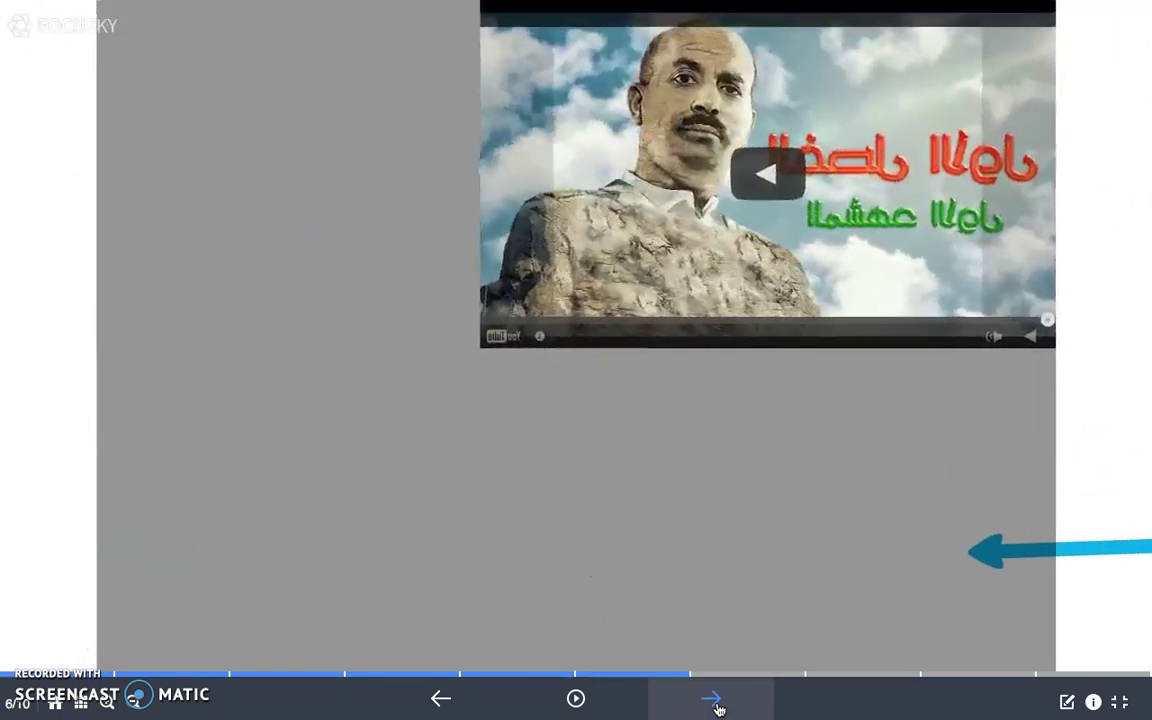
pyautogui.click(740, 200)
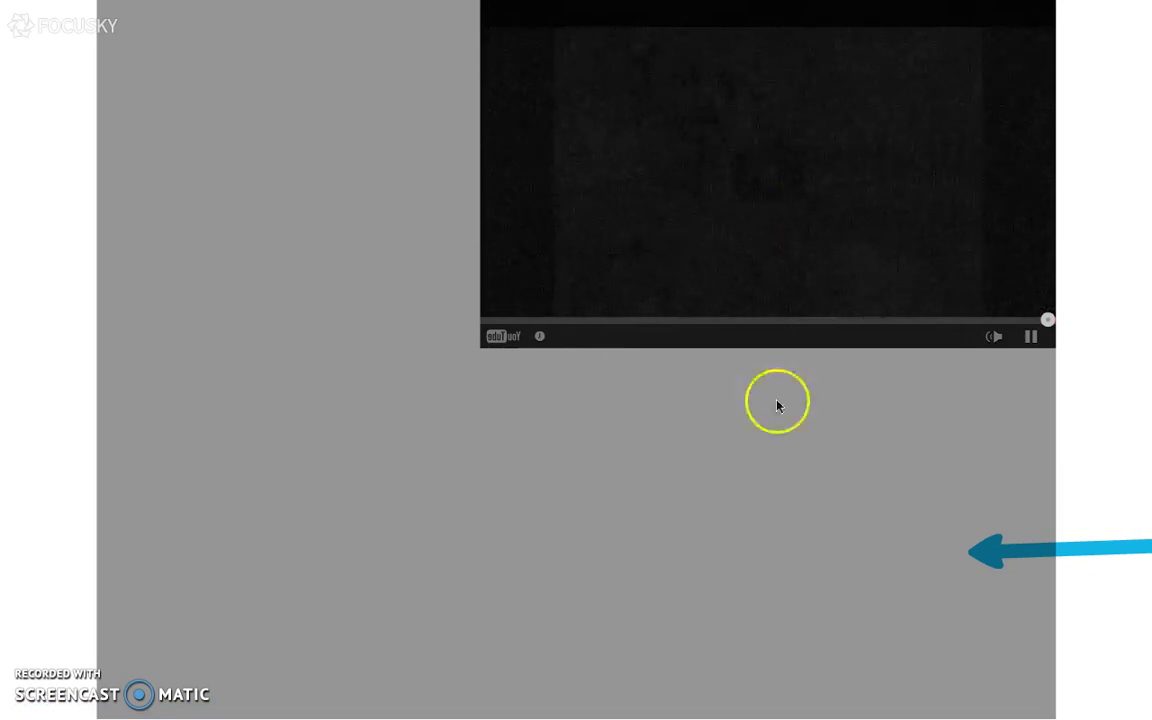
# Advance the preview to the Twitter bird, test its web link, and return to the preview.
pyautogui.click(714, 698)
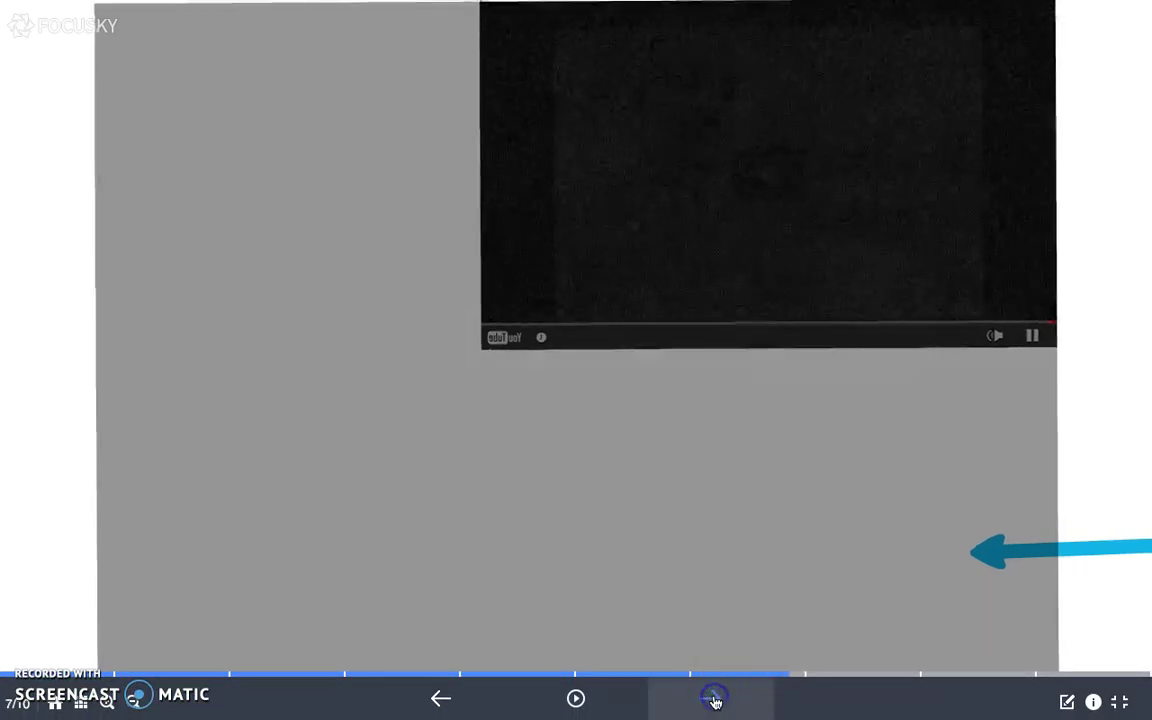
pyautogui.click(707, 699)
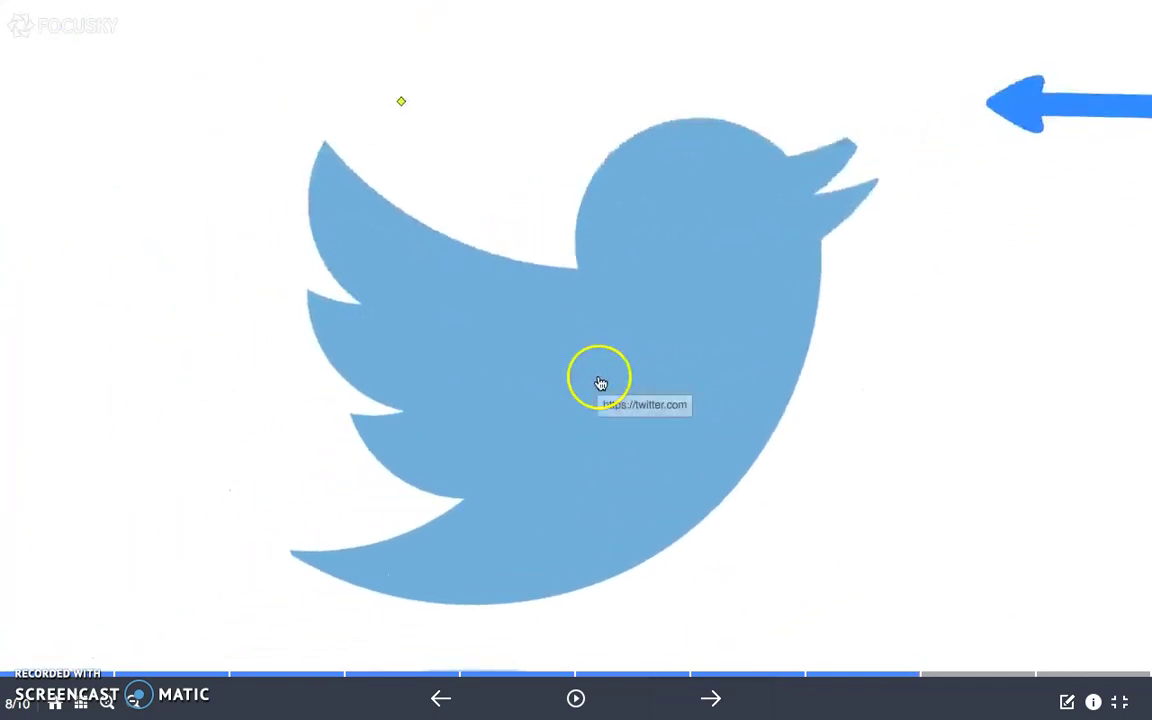
pyautogui.click(600, 383)
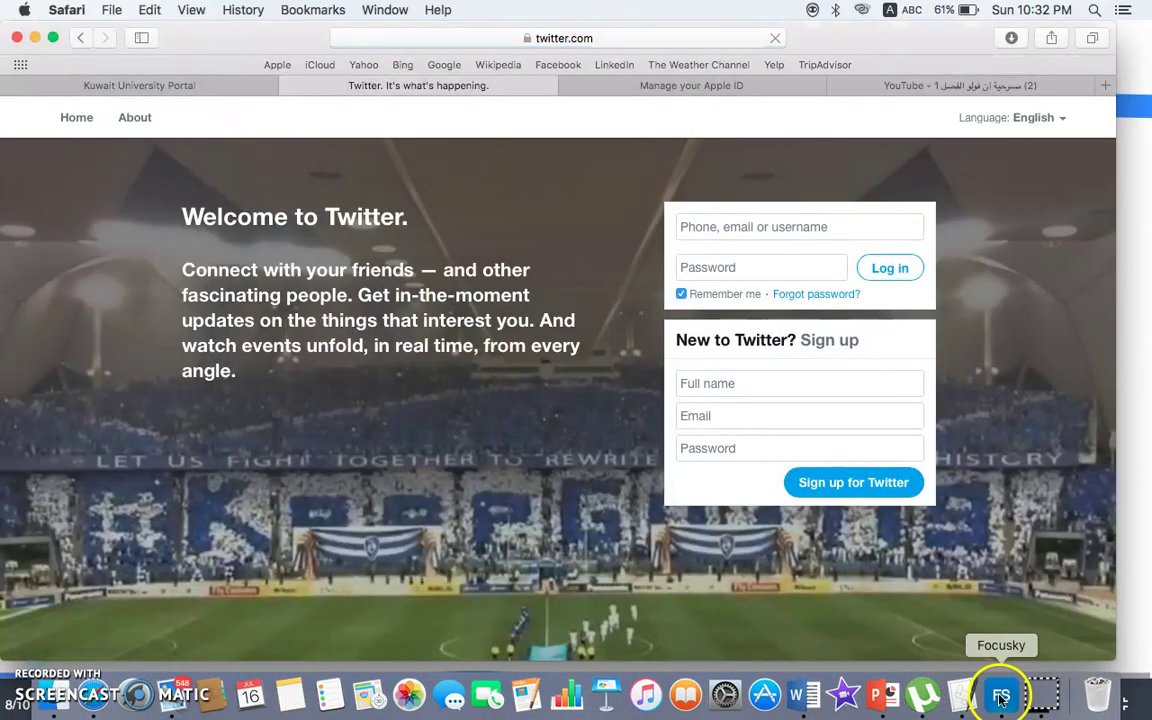
pyautogui.click(1001, 692)
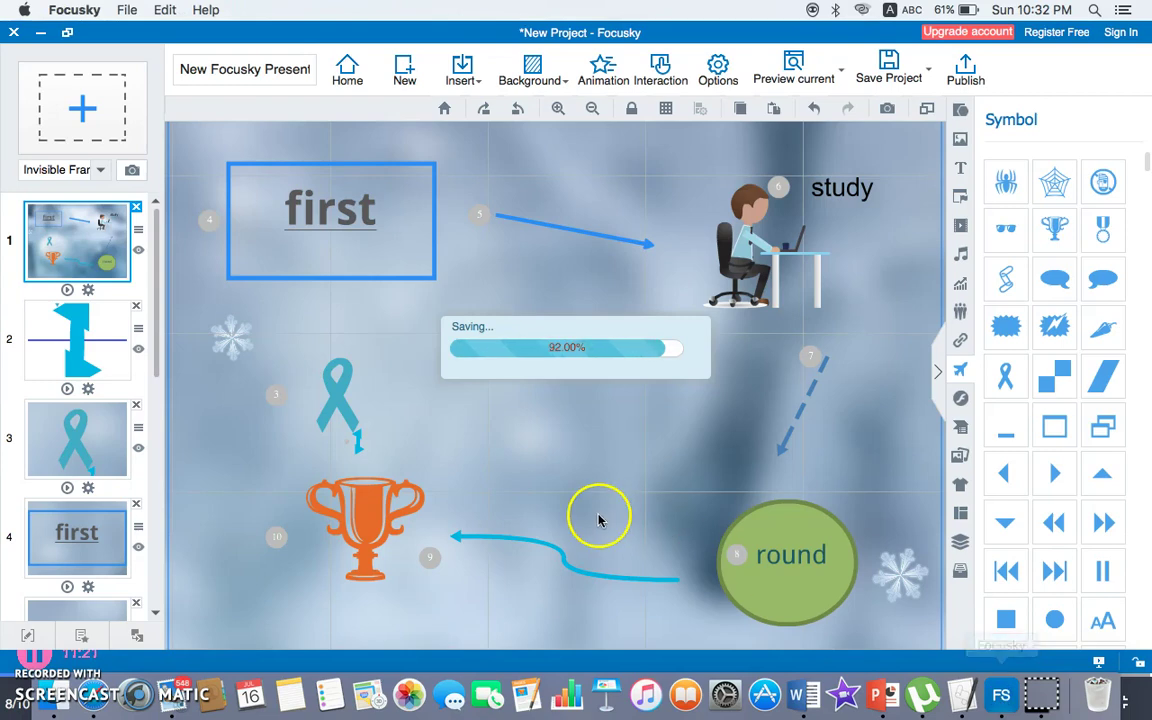
pyautogui.click(38, 33)
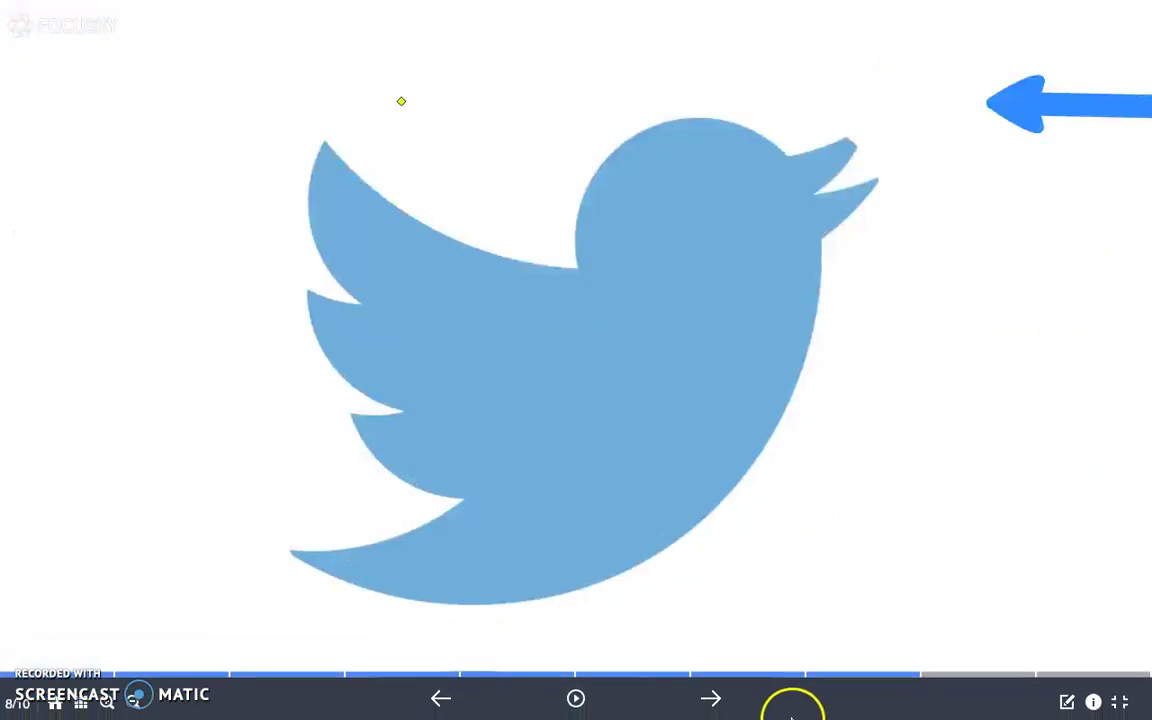
# Advance the preview to the Kuwait University logo, test its web link, and return to the preview.
pyautogui.click(710, 698)
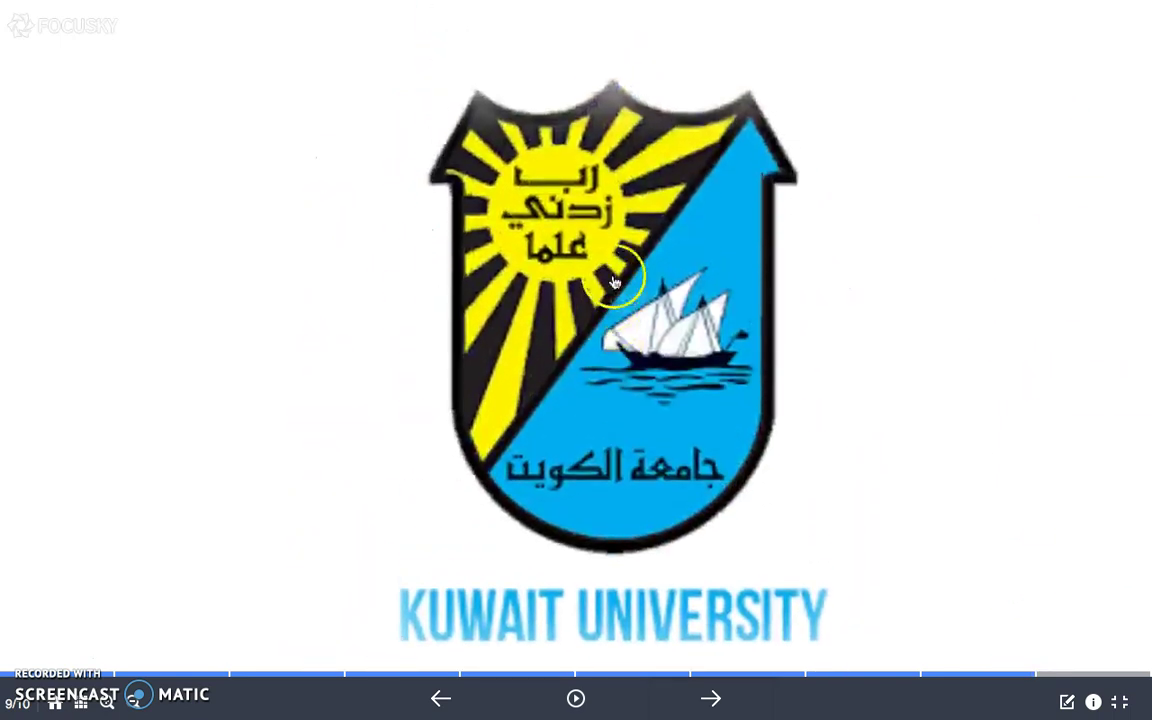
pyautogui.click(608, 363)
pyautogui.click(957, 708)
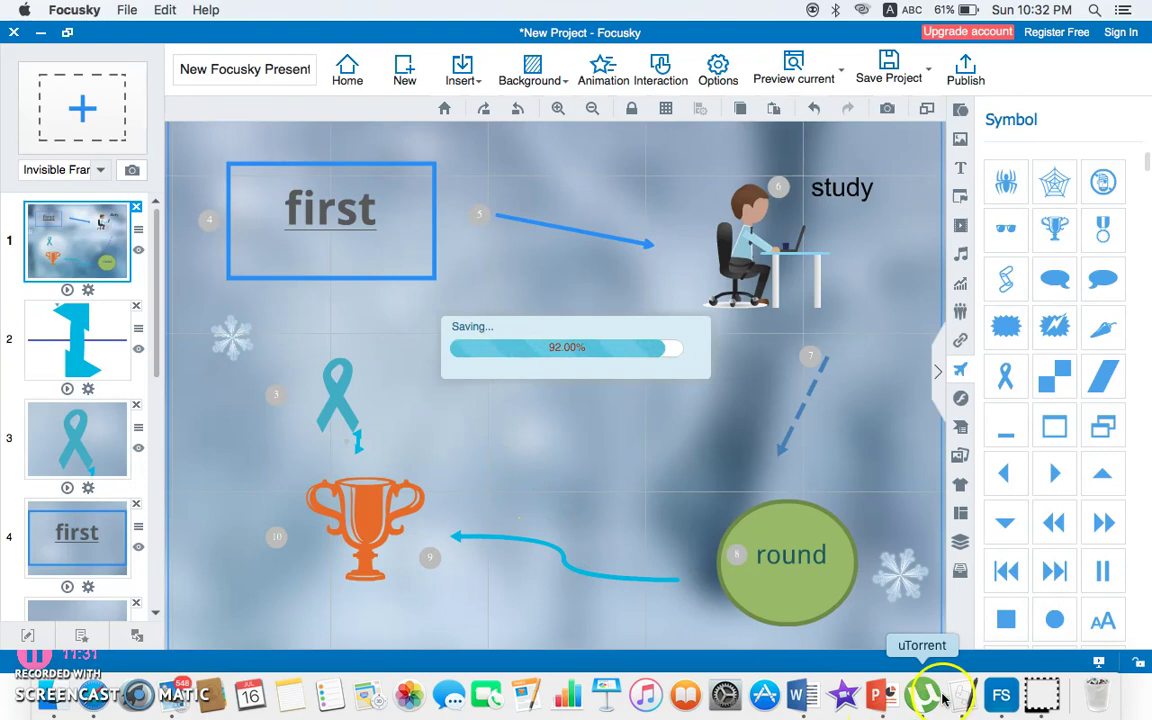
pyautogui.click(44, 36)
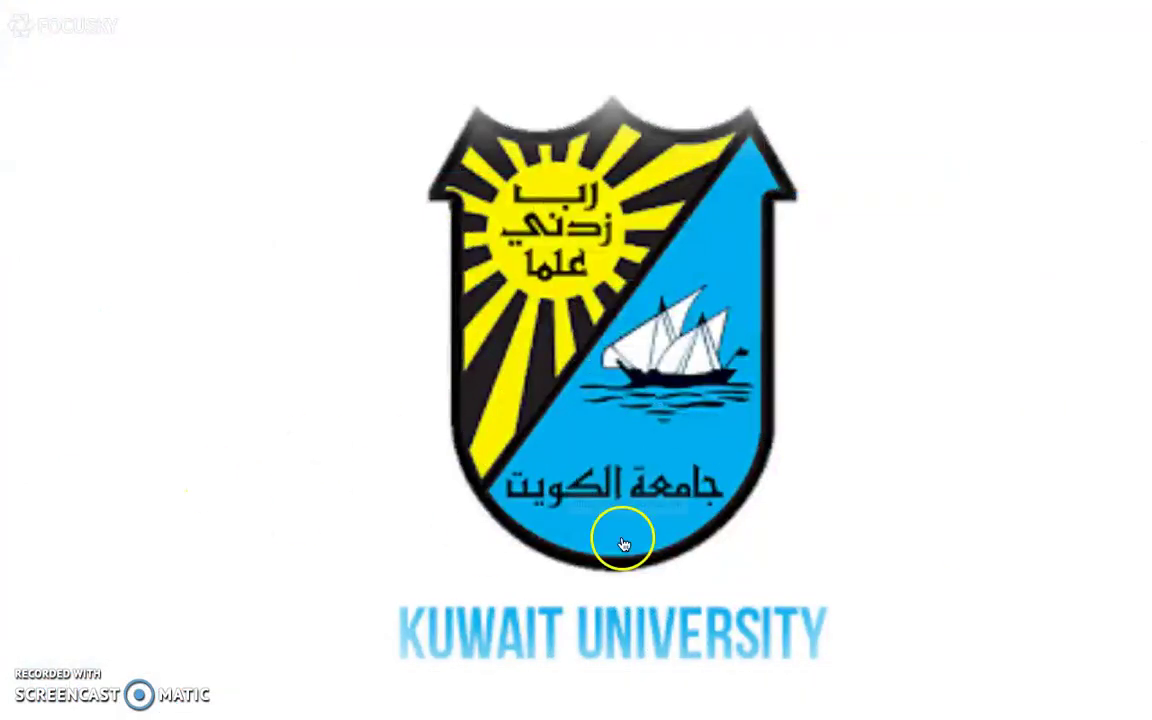
# Advance the preview to the apple text, test its Apple ID link, and put the browser window away.
pyautogui.click(758, 700)
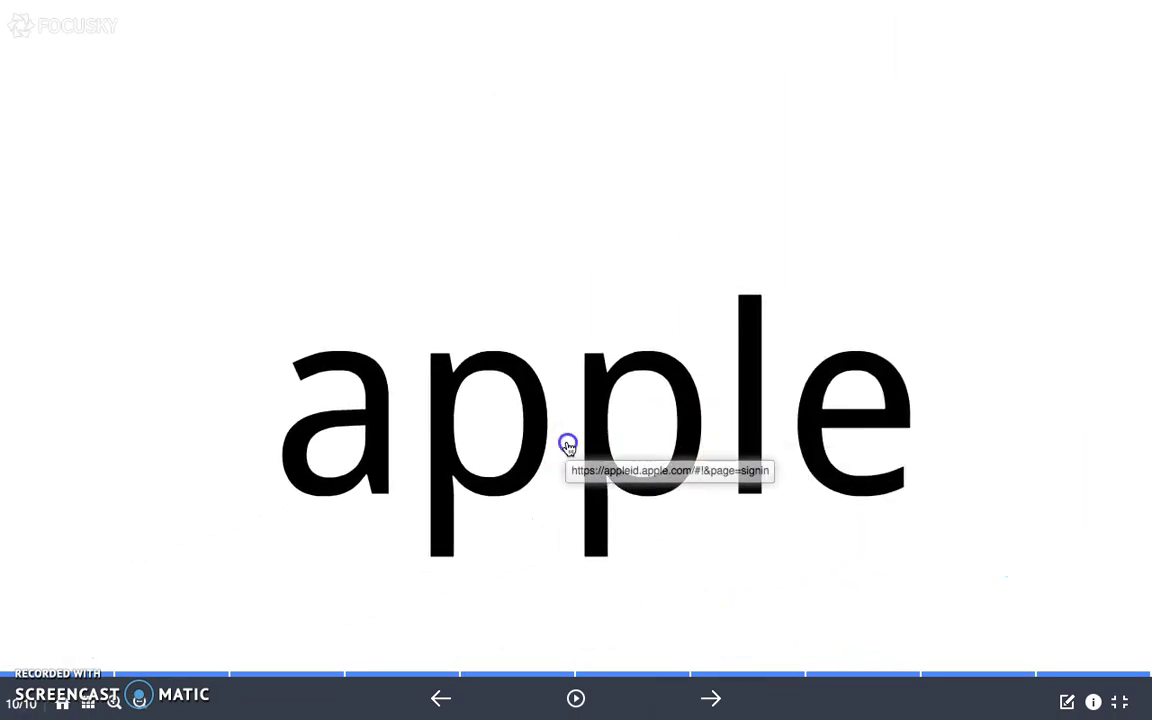
pyautogui.click(566, 443)
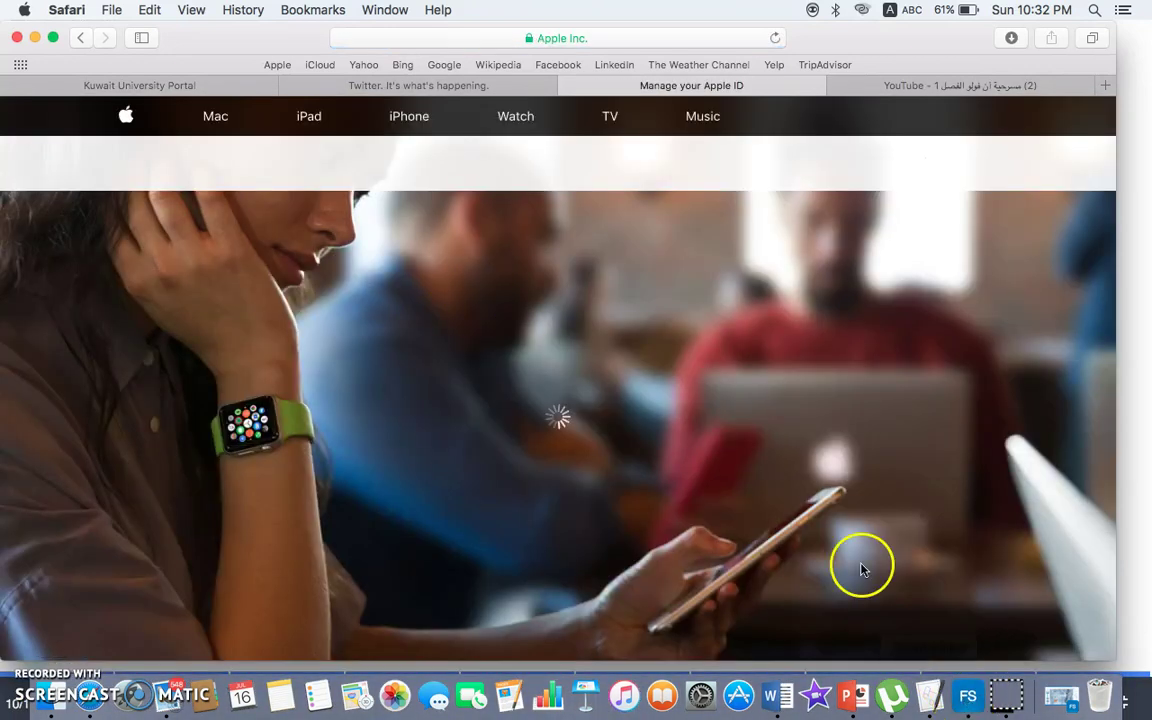
pyautogui.click(33, 38)
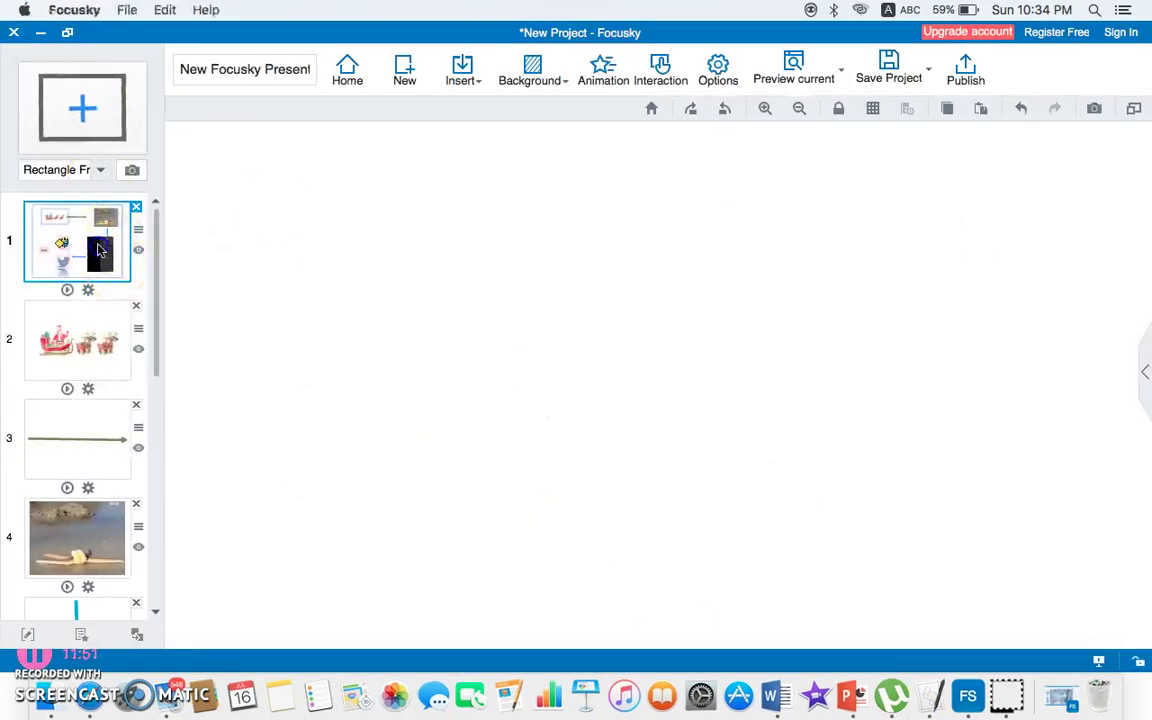
# Switch to the still-running preview window and exit the preview to return to the editor.
pyautogui.click(78, 350)
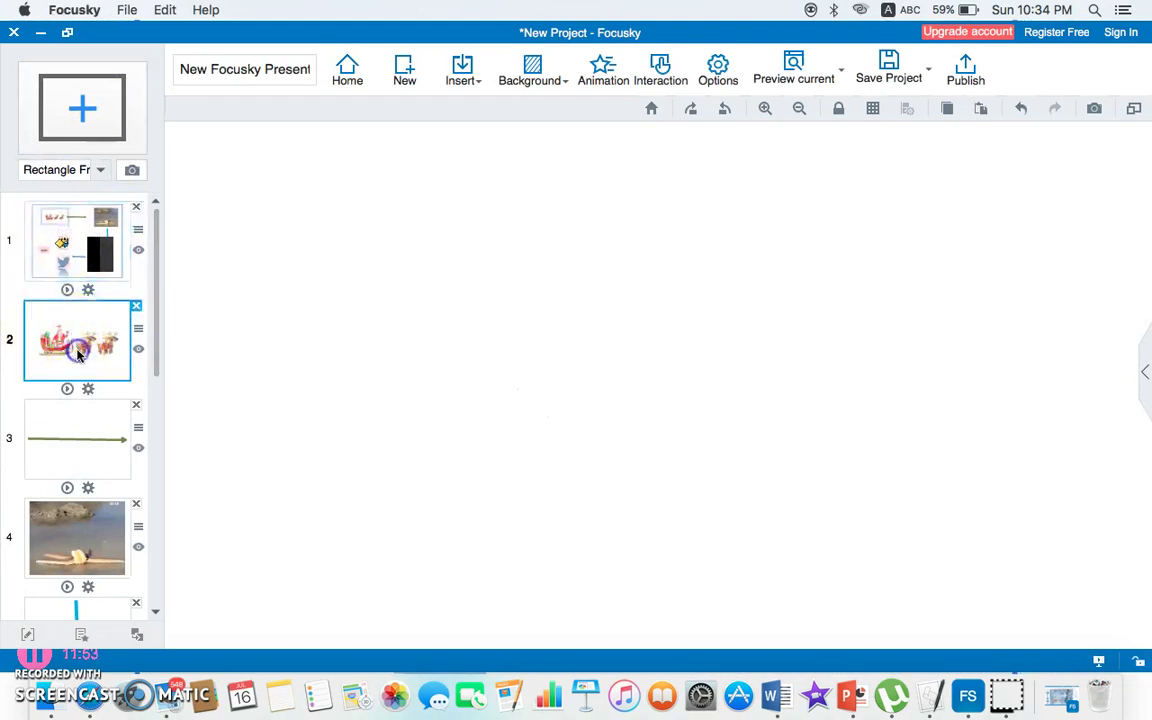
pyautogui.click(782, 363)
pyautogui.hotkey('ctrl', 'Up')
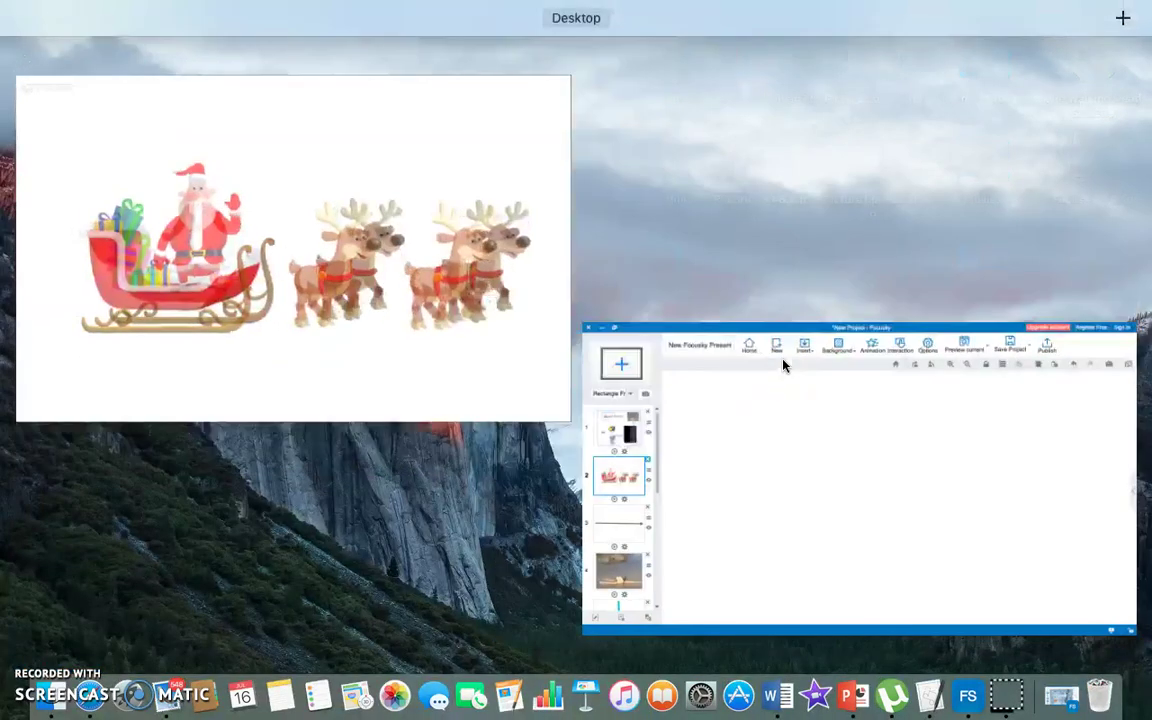
pyautogui.click(432, 273)
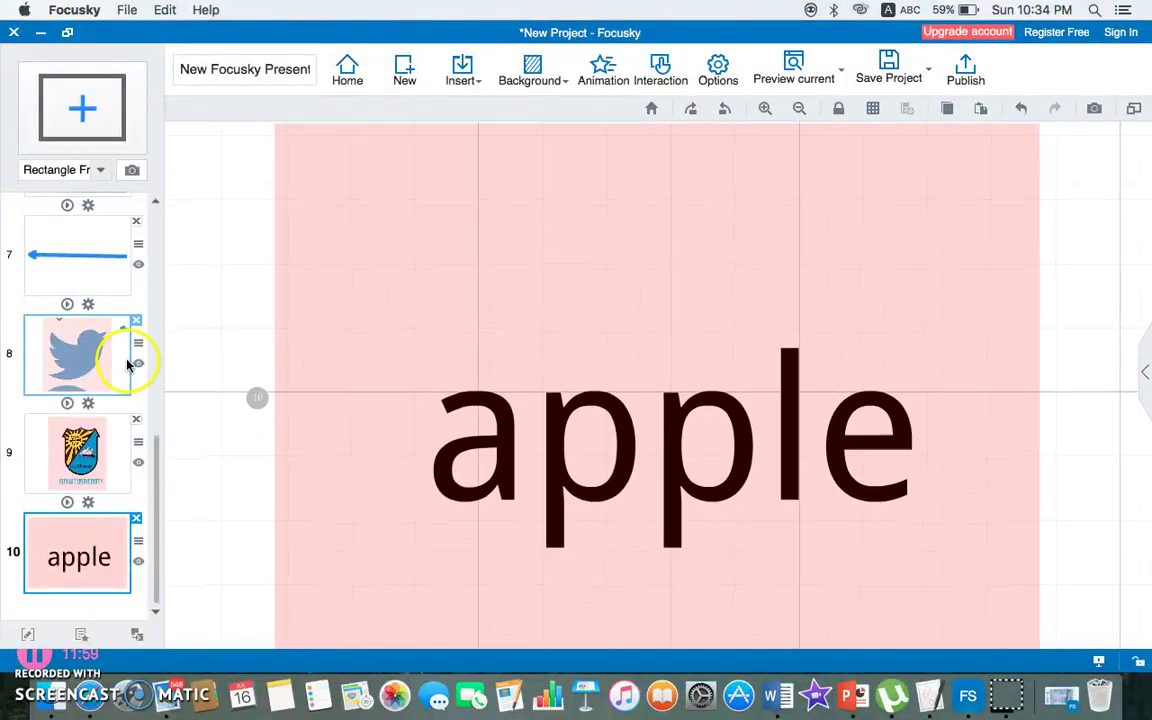
# Open animation editing for path point 1 and add the BannerRotator5 entrance effect to the Santa sleigh.
pyautogui.scroll(10, 127, 365)
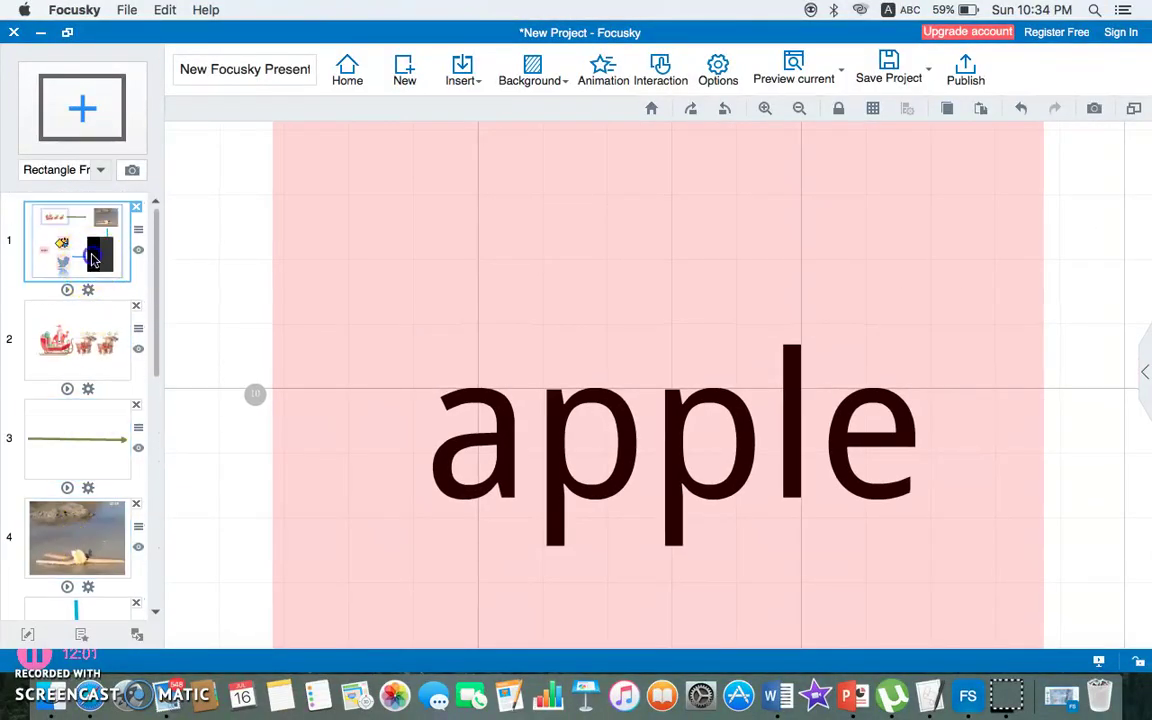
pyautogui.click(93, 260)
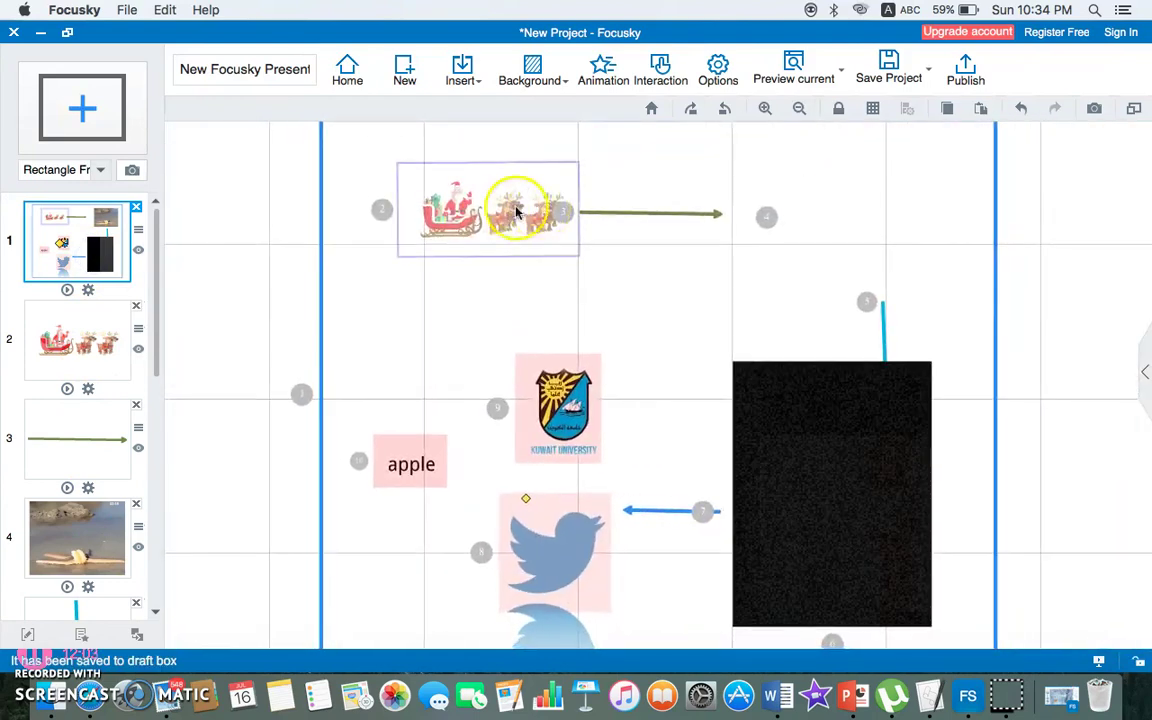
pyautogui.click(516, 211)
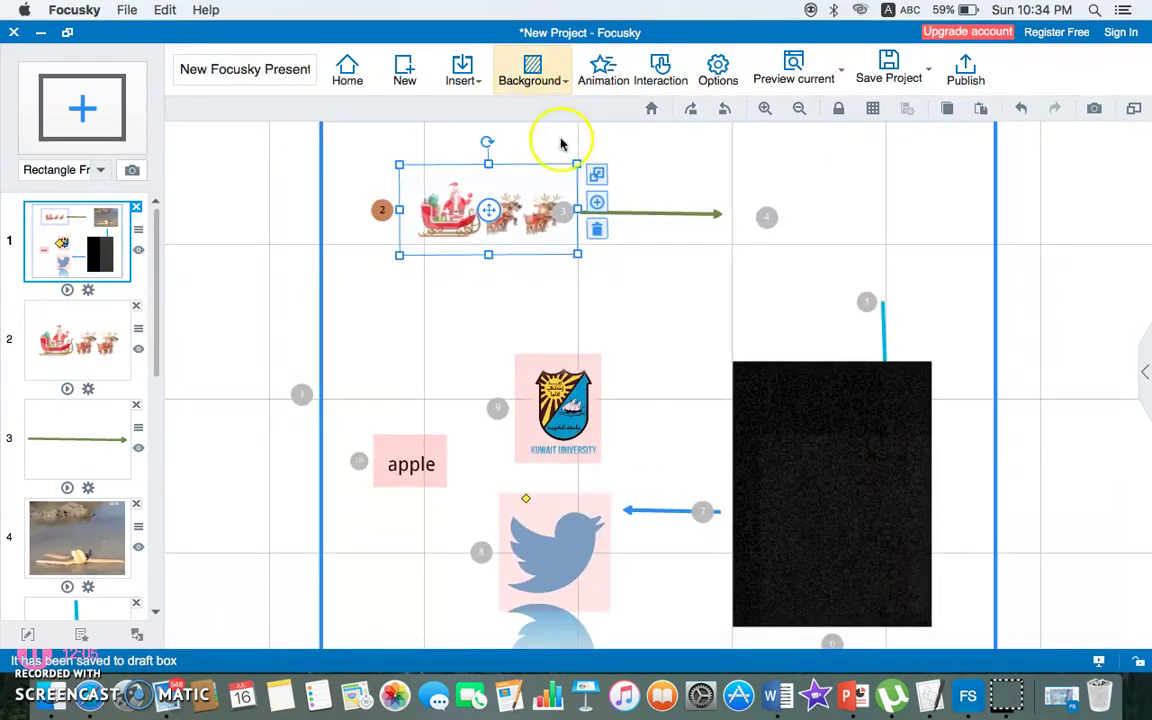
pyautogui.click(604, 70)
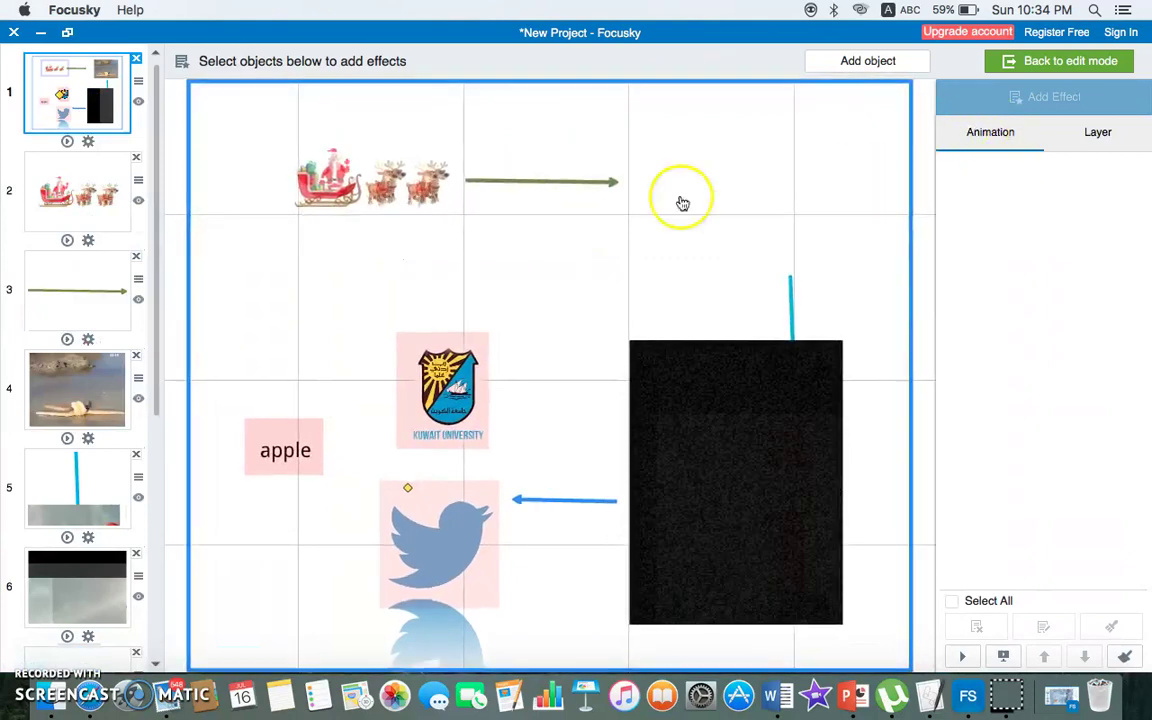
pyautogui.click(408, 182)
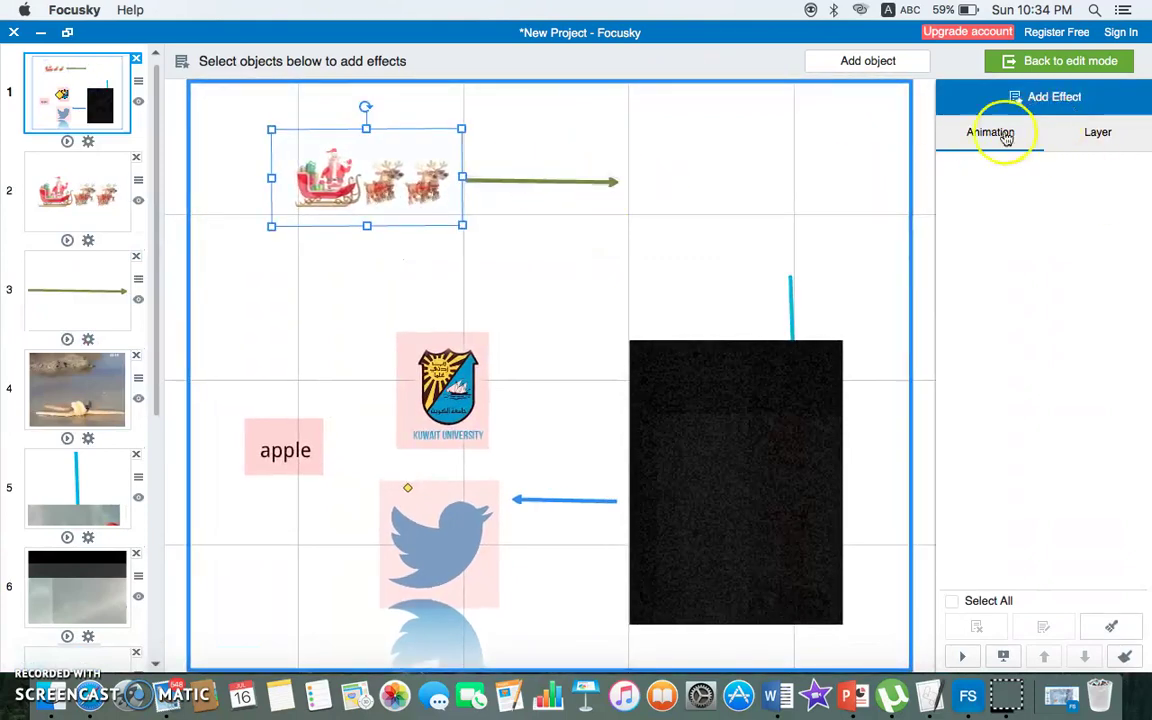
pyautogui.click(705, 200)
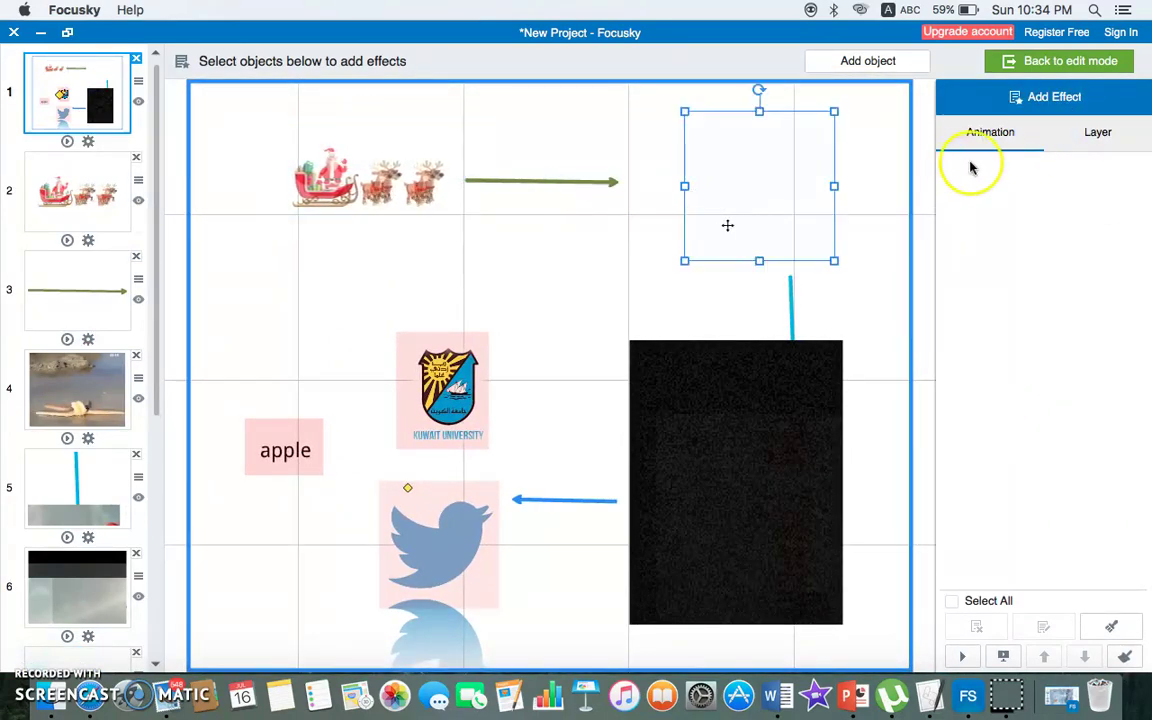
pyautogui.click(322, 157)
pyautogui.click(1012, 97)
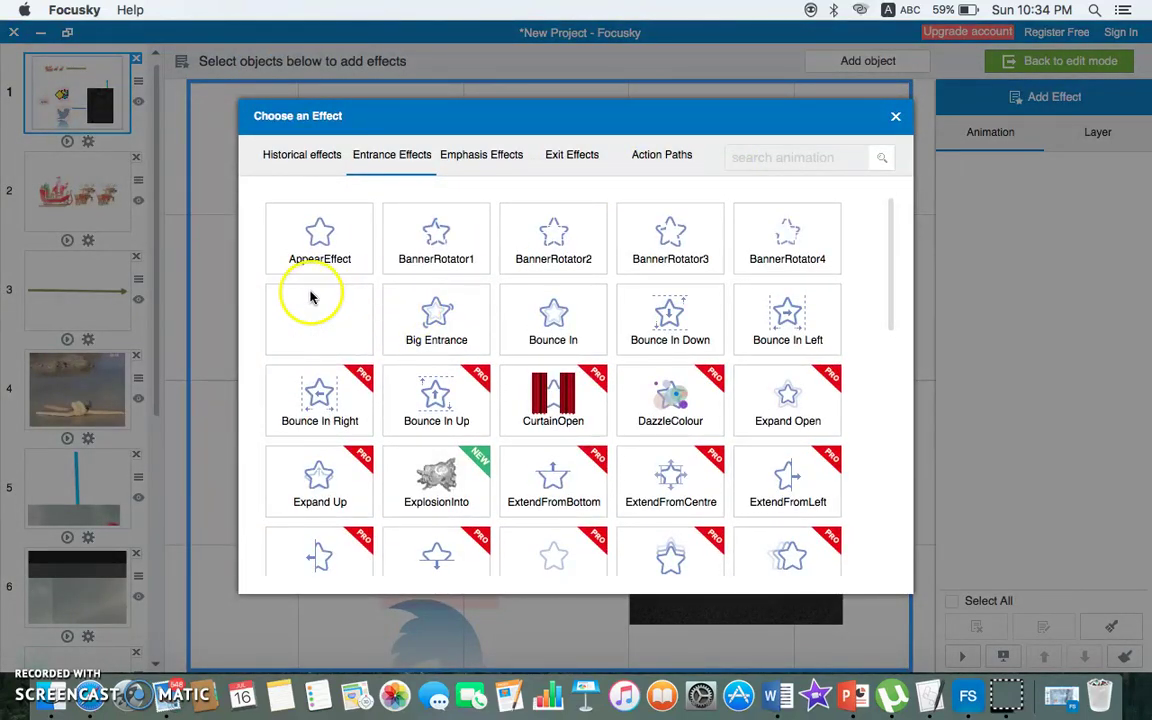
pyautogui.click(329, 313)
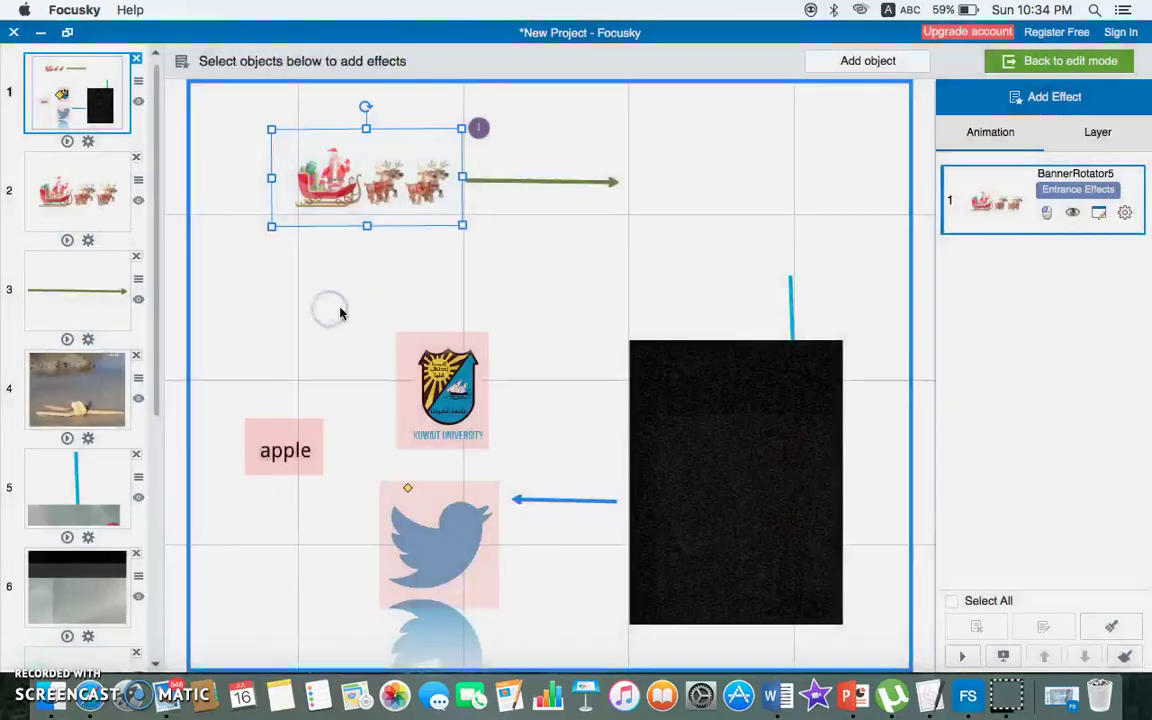
# Add the Bounce In Left entrance effect to the green arrow and BannerRotator5 to the beach clip.
pyautogui.click(1015, 109)
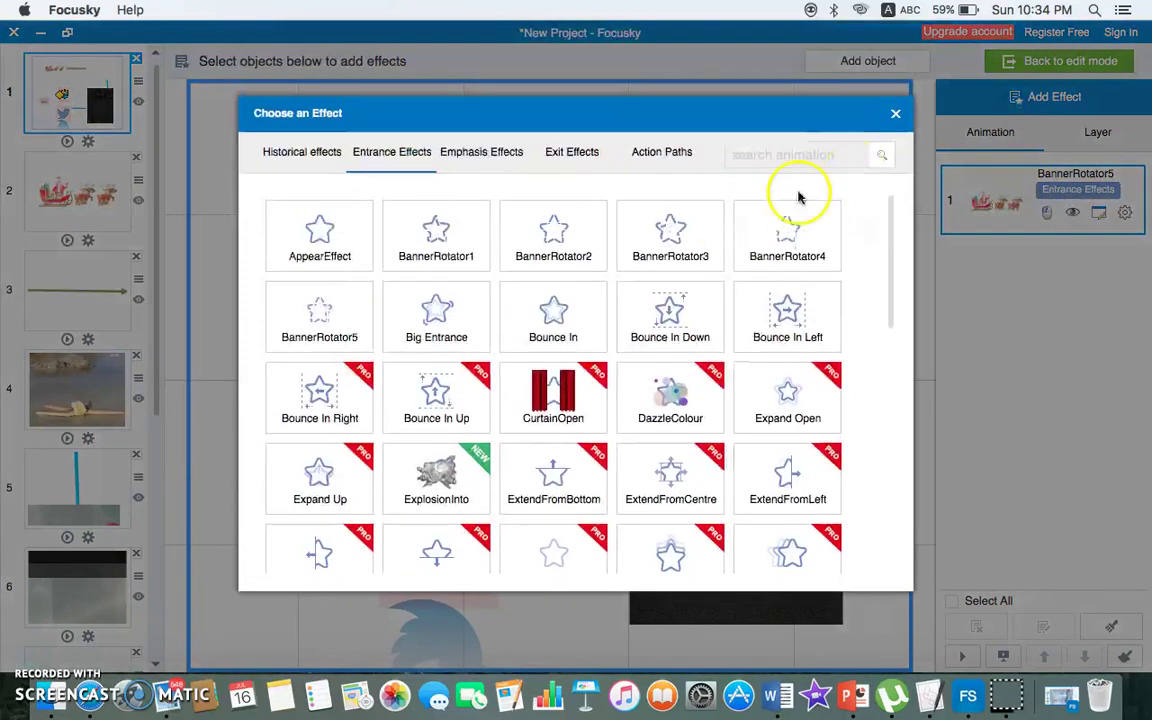
pyautogui.click(780, 314)
pyautogui.click(733, 198)
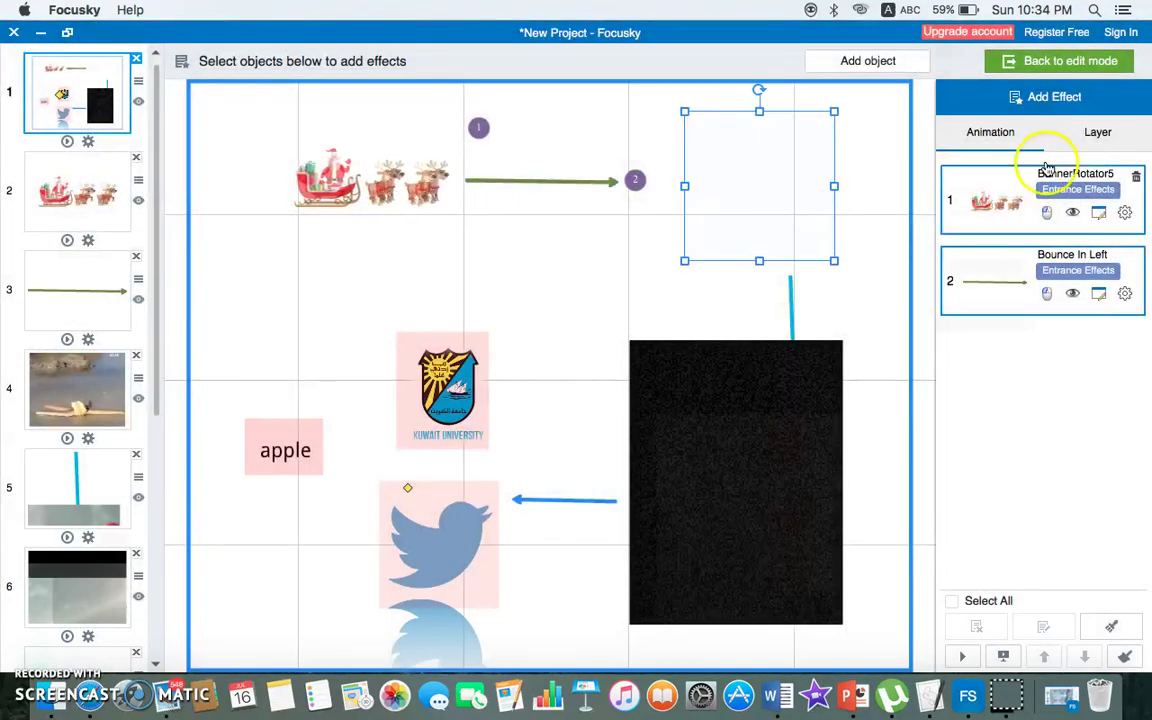
pyautogui.click(1006, 106)
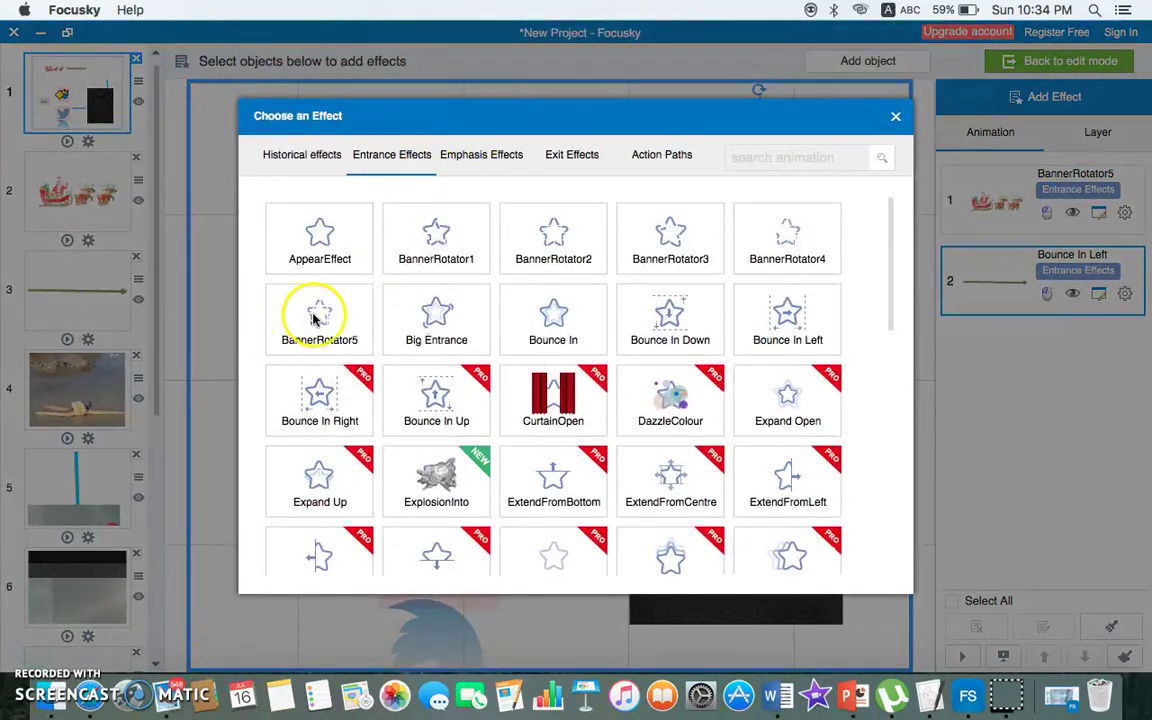
pyautogui.click(316, 321)
# Add the BannerRotator1 entrance effect to the light blue arrow.
pyautogui.click(788, 306)
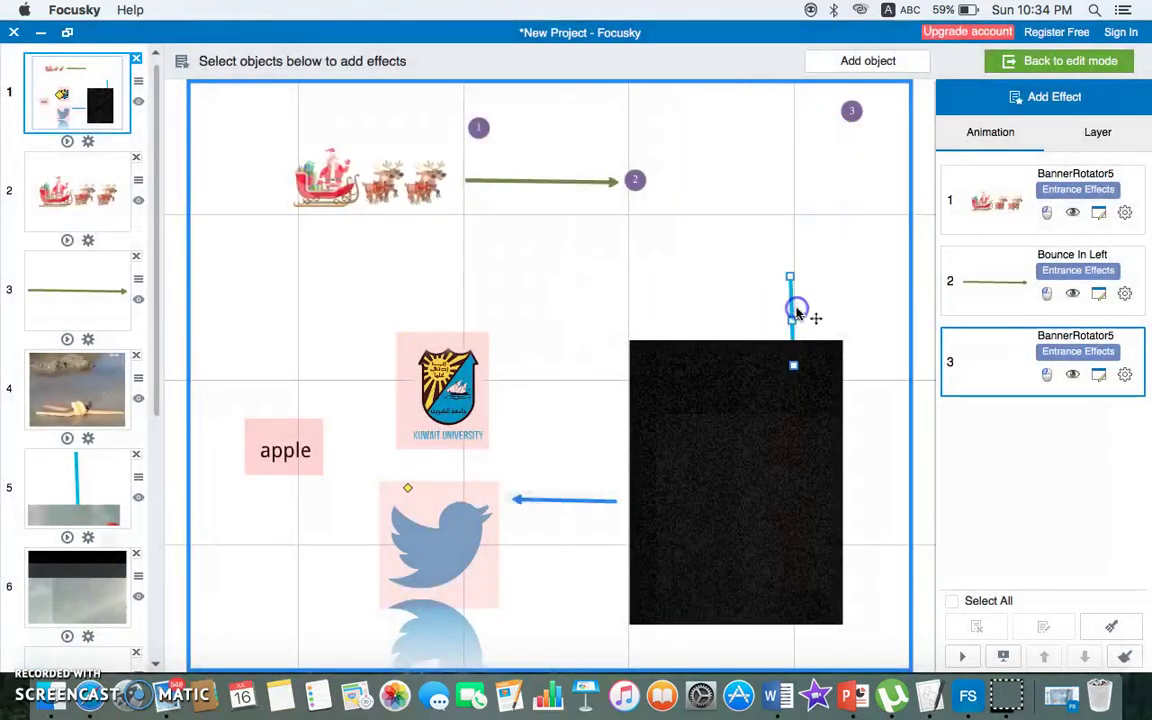
pyautogui.click(1024, 112)
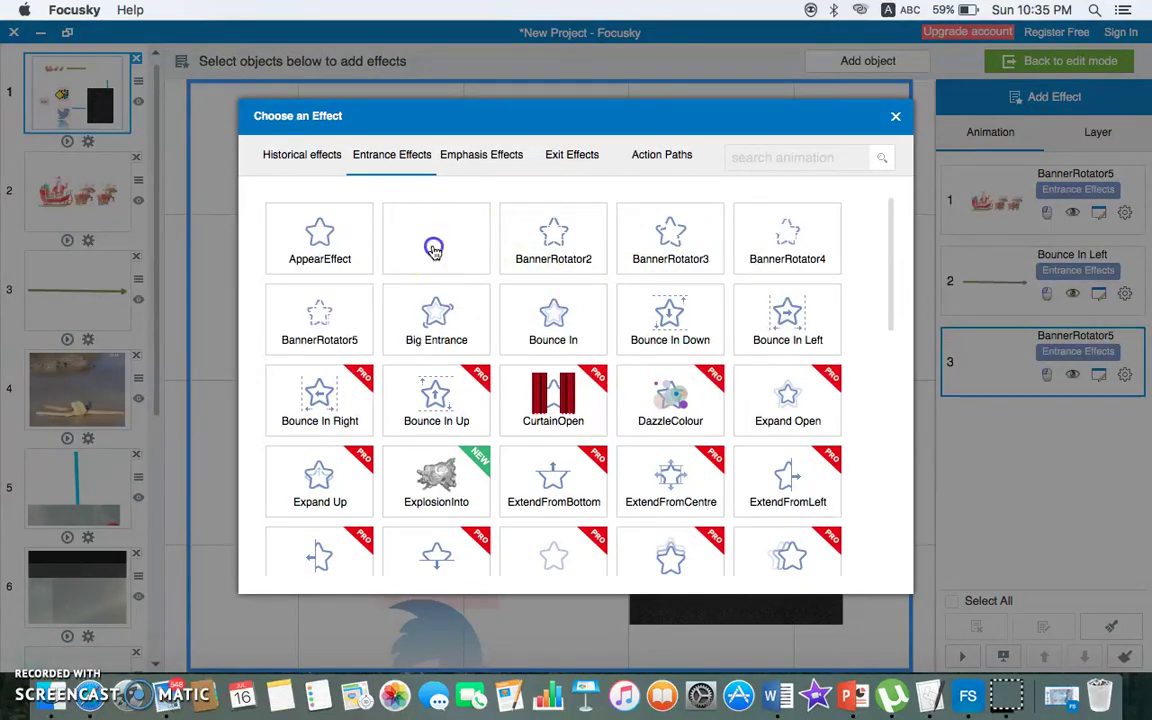
pyautogui.click(433, 249)
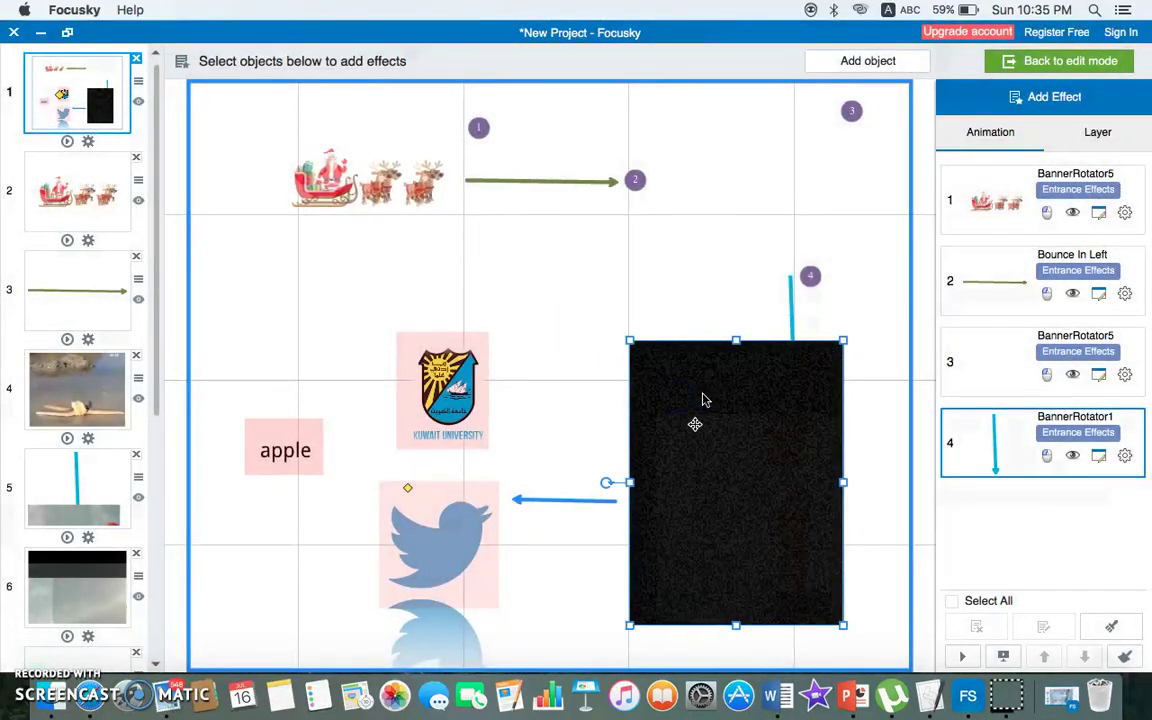
# Add the BannerRotator5 entrance effect to the black video and to the blue arrow pointing at the Twitter bird.
pyautogui.click(1037, 107)
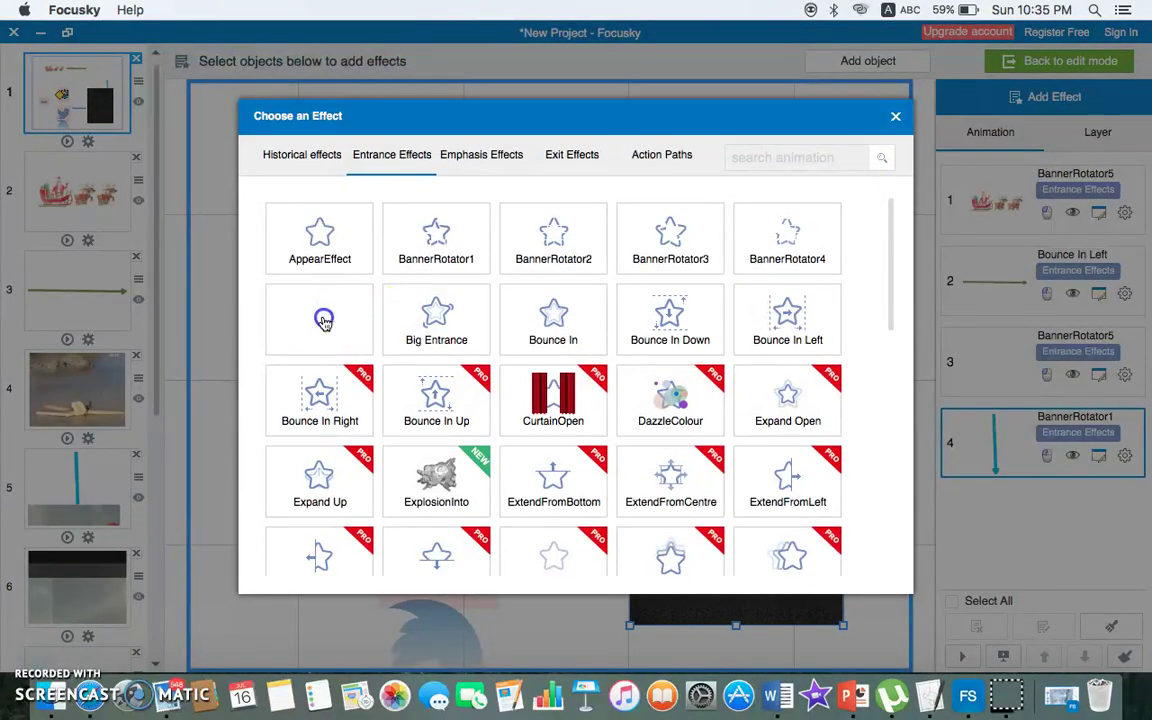
pyautogui.click(325, 323)
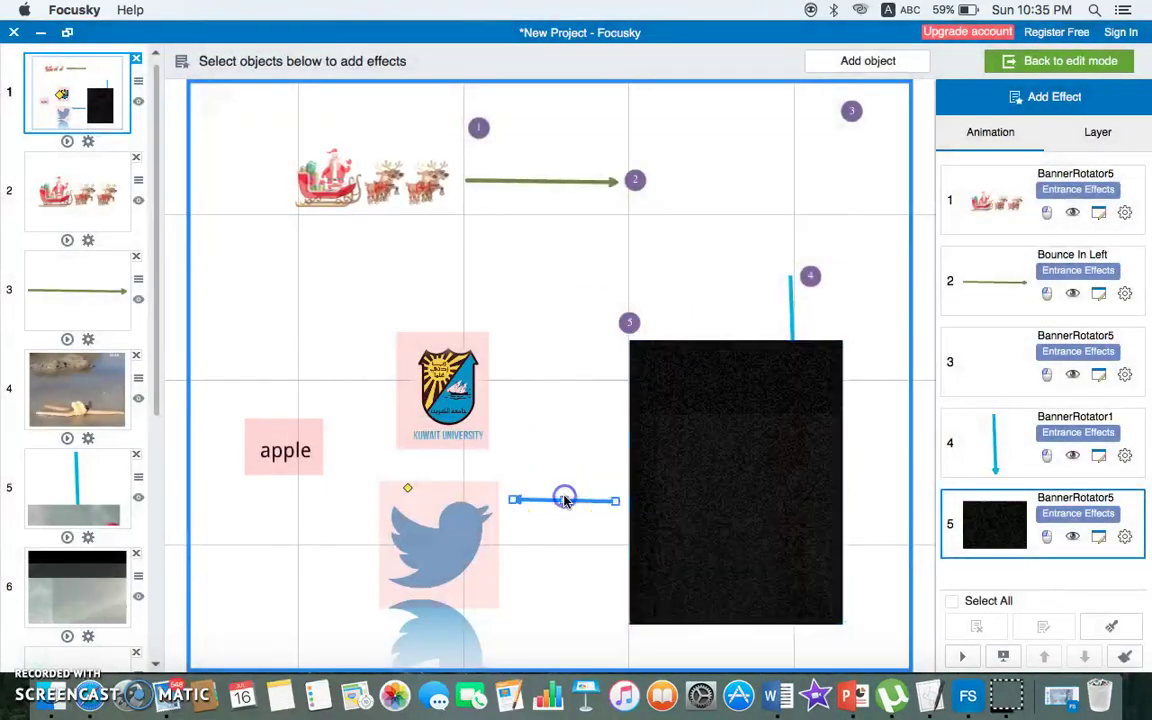
pyautogui.click(1058, 97)
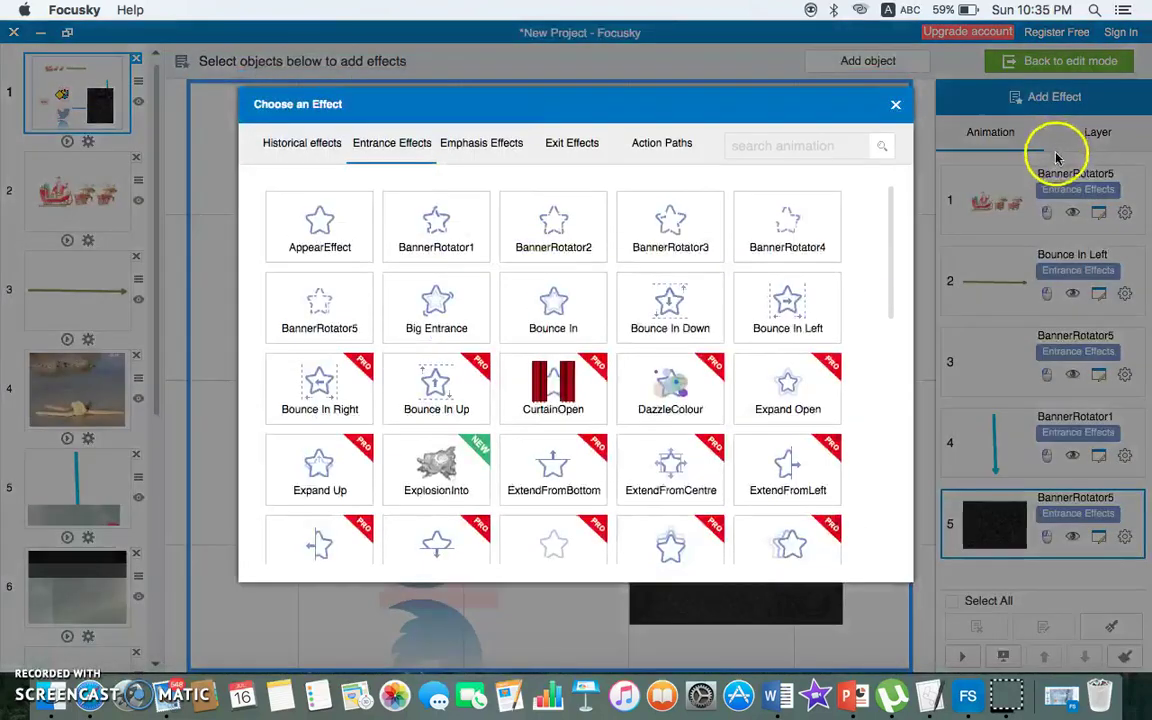
pyautogui.click(312, 331)
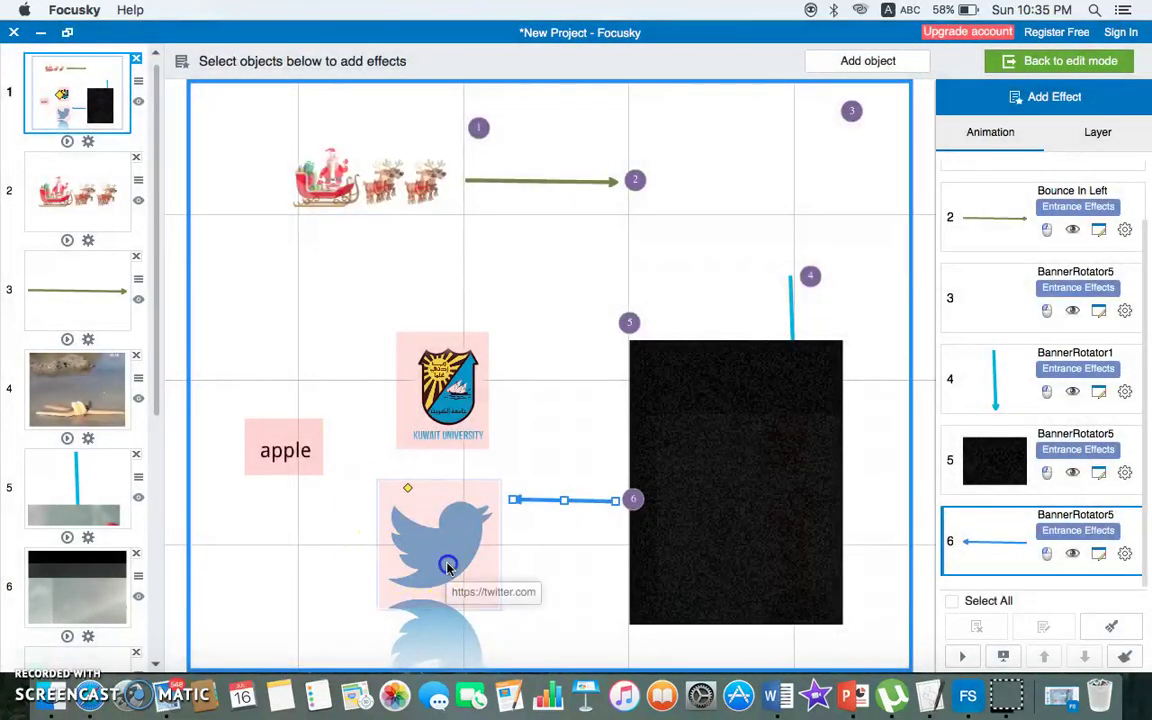
# Add the AppearEffect entrance effect to the linked areas over the Twitter bird and the Kuwait University logo.
pyautogui.click(1021, 108)
pyautogui.click(311, 244)
pyautogui.click(440, 390)
pyautogui.click(1019, 108)
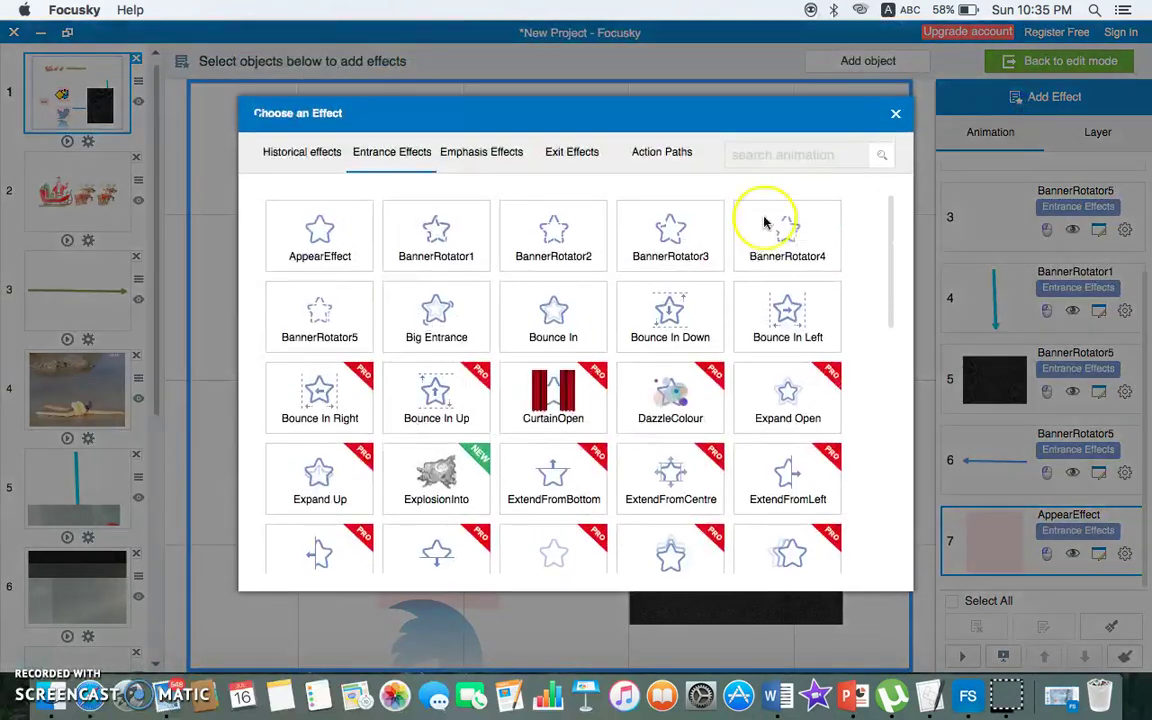
pyautogui.click(319, 244)
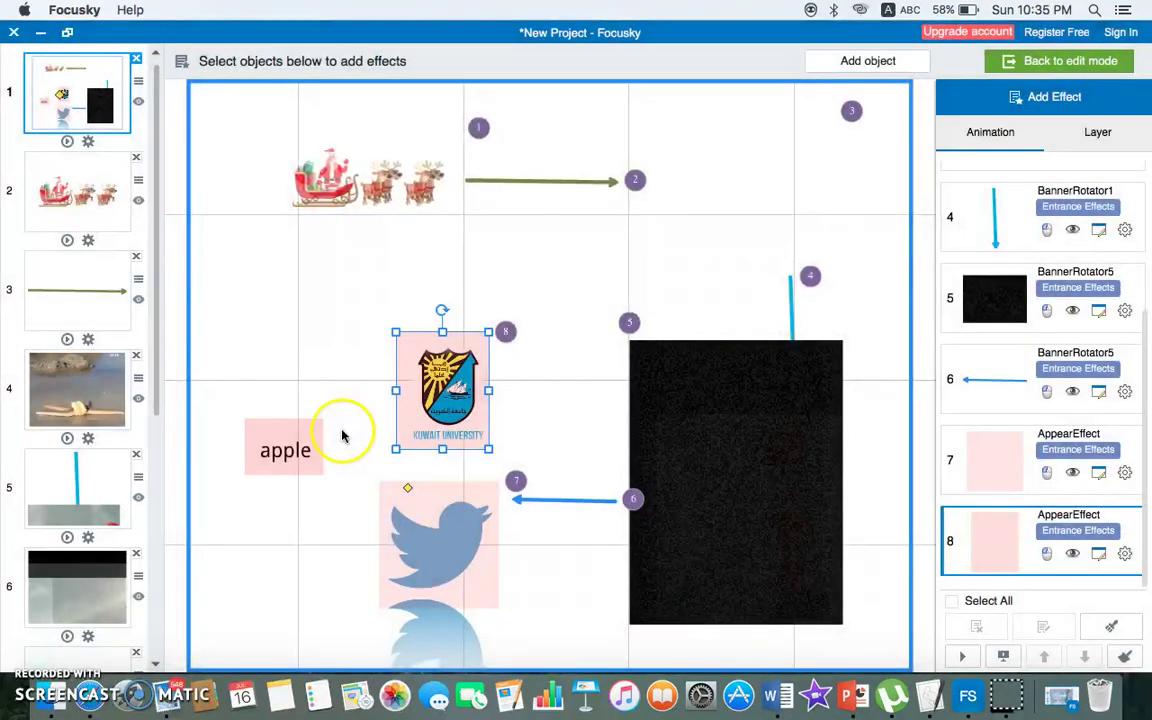
# Add the Bounce In Left entrance effect to the linked area over the word apple and play the animation sequence.
pyautogui.click(307, 450)
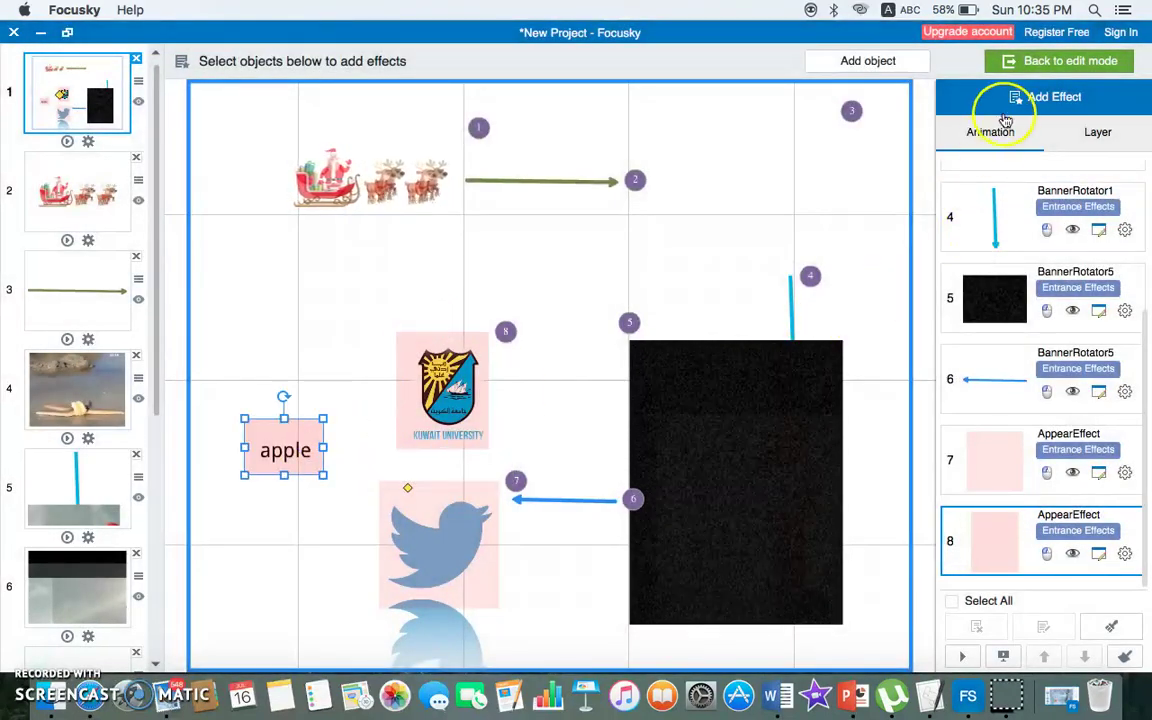
pyautogui.click(1030, 100)
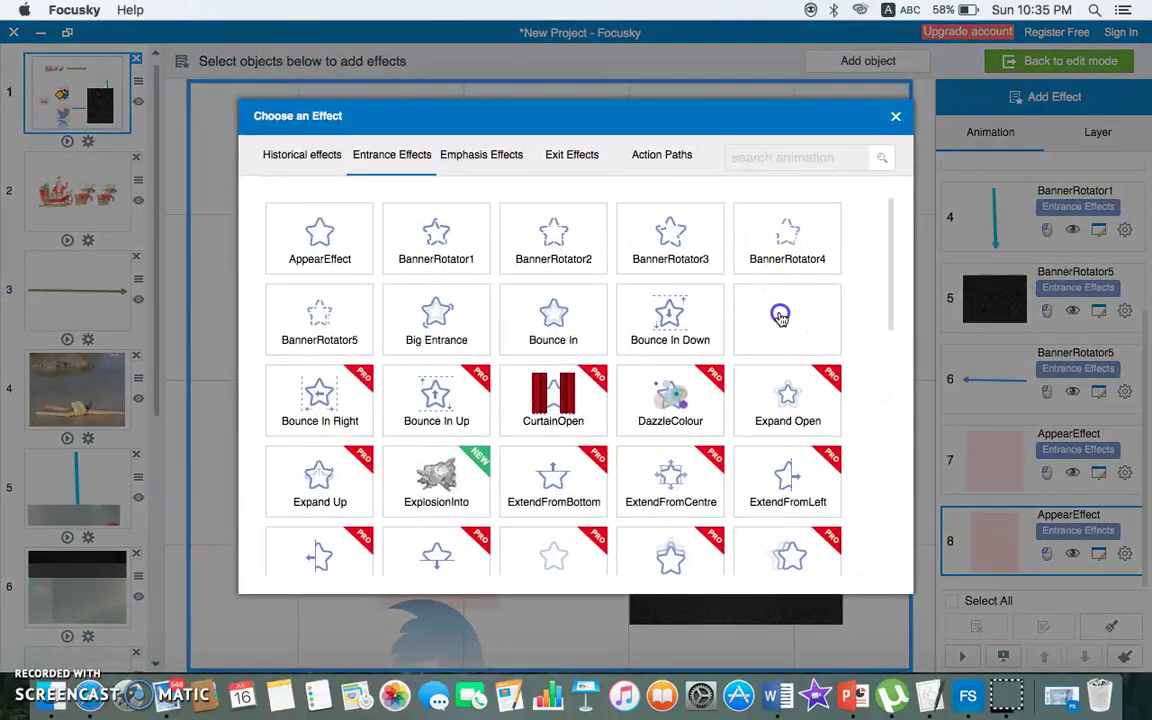
pyautogui.click(777, 245)
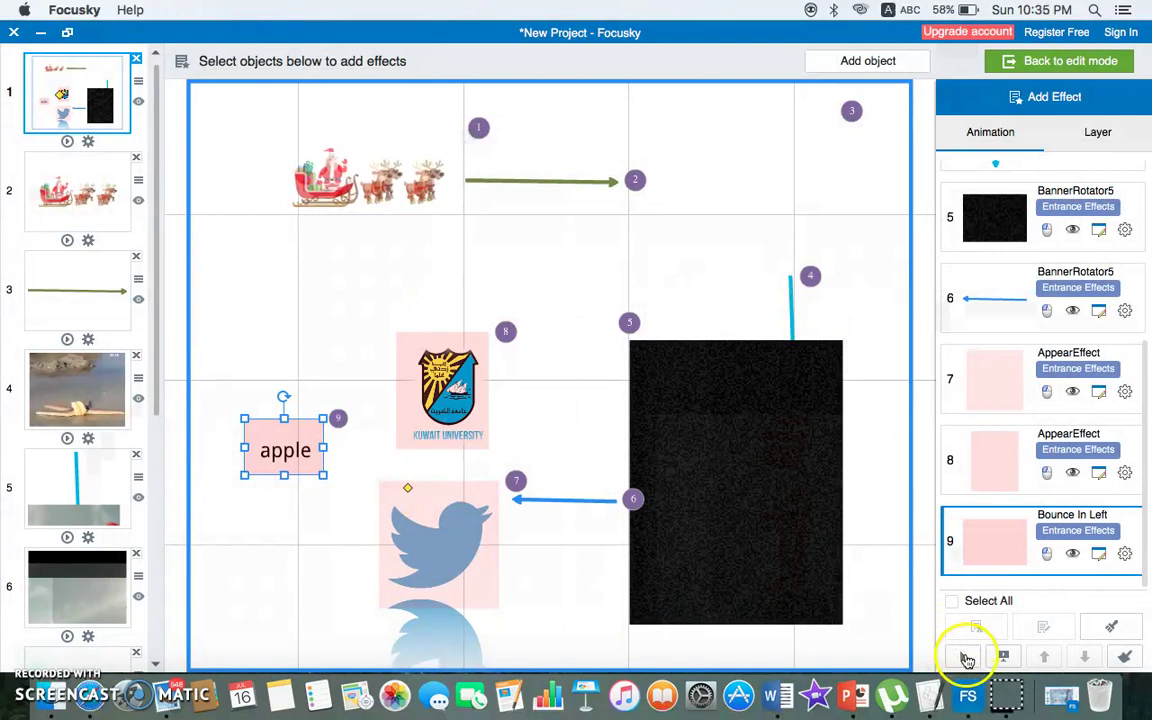
pyautogui.click(967, 660)
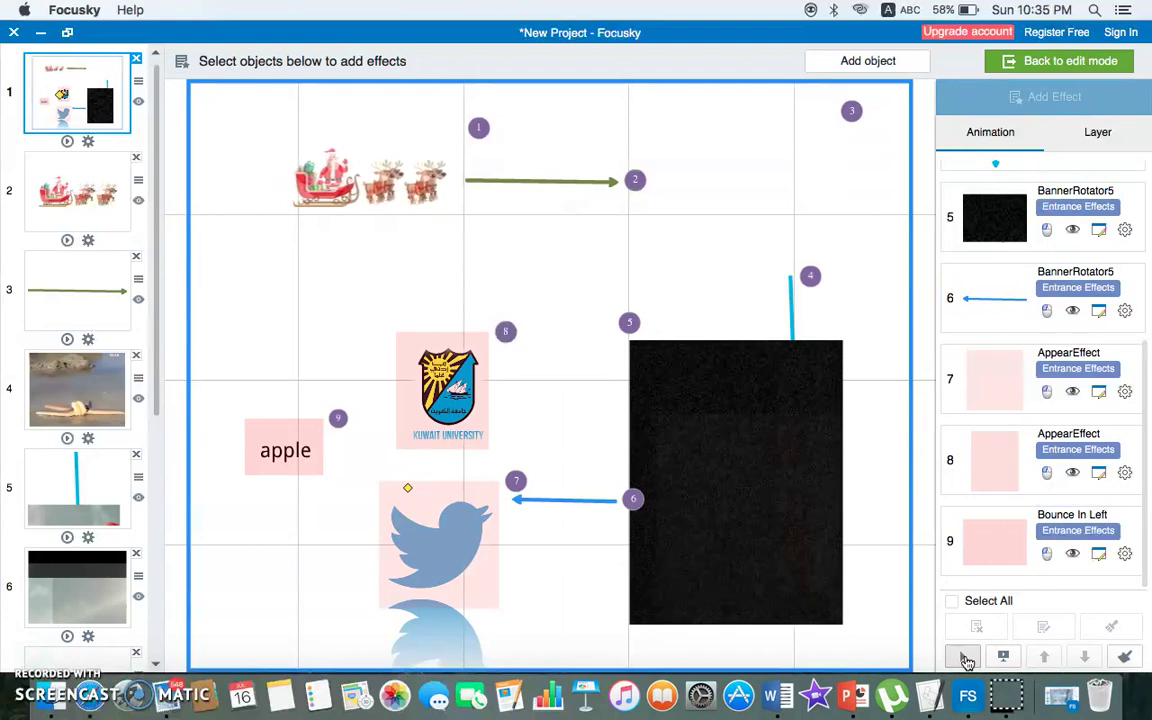
# Return to edit mode and save the project on the Desktop as "New Focusky Presentation.fs3".
pyautogui.click(1056, 61)
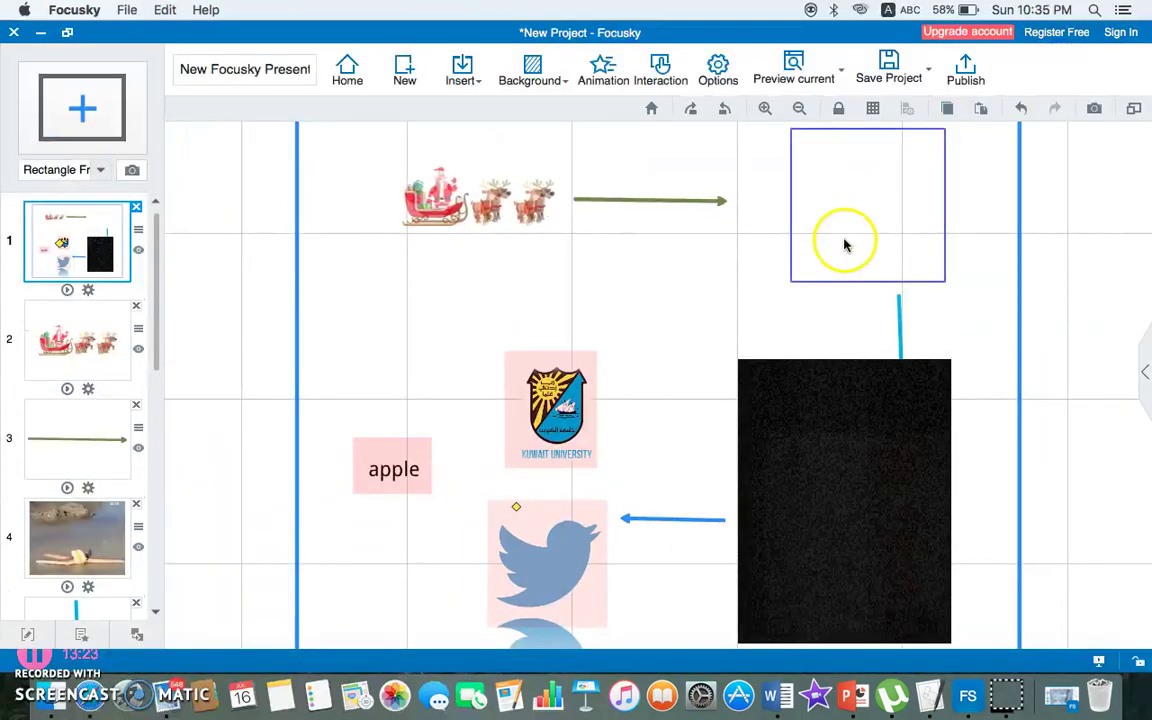
pyautogui.scroll(-3, 603, 297)
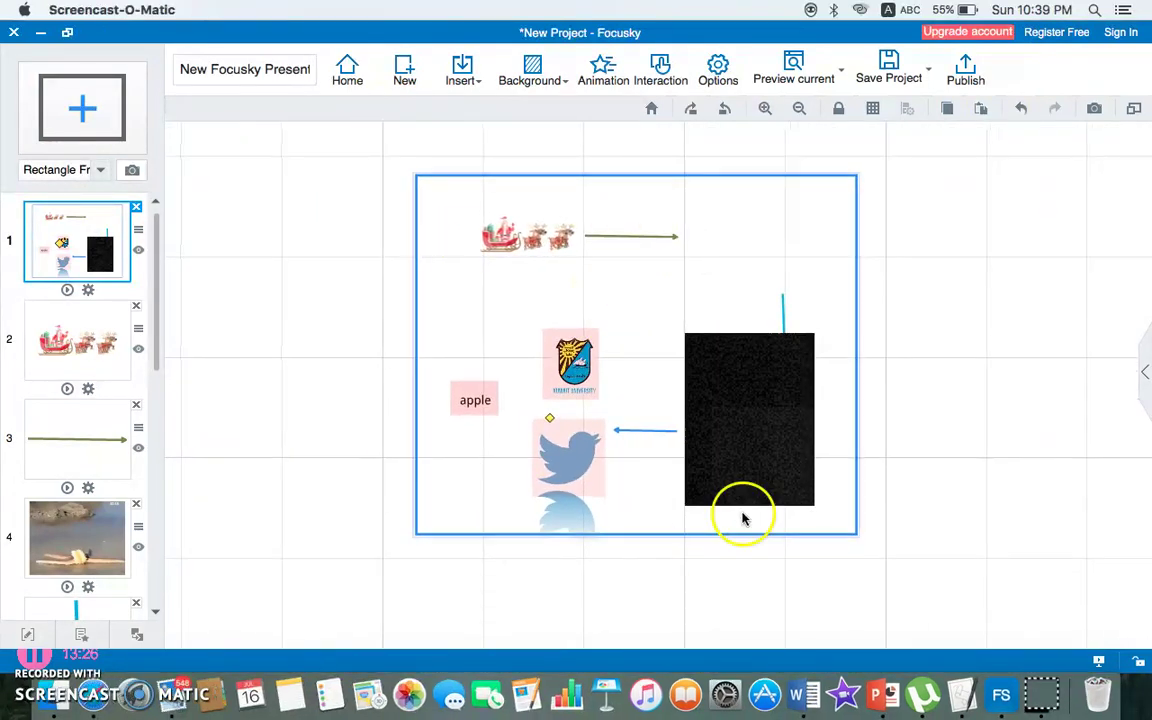
pyautogui.click(891, 78)
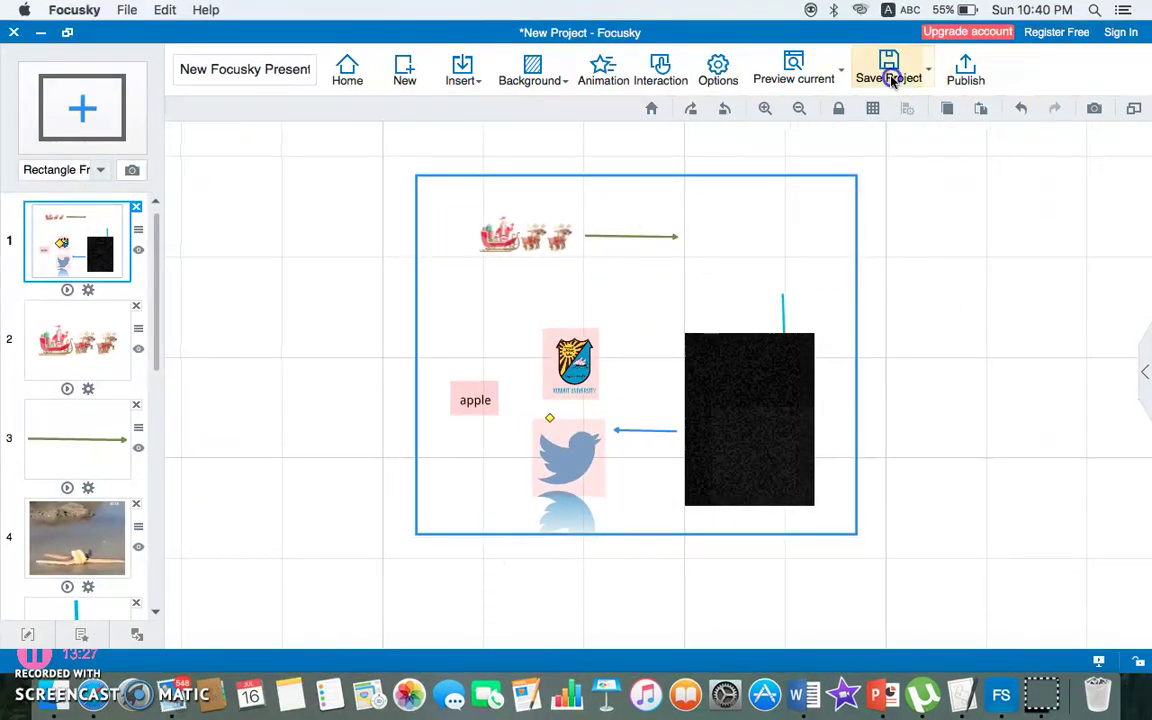
pyautogui.click(891, 78)
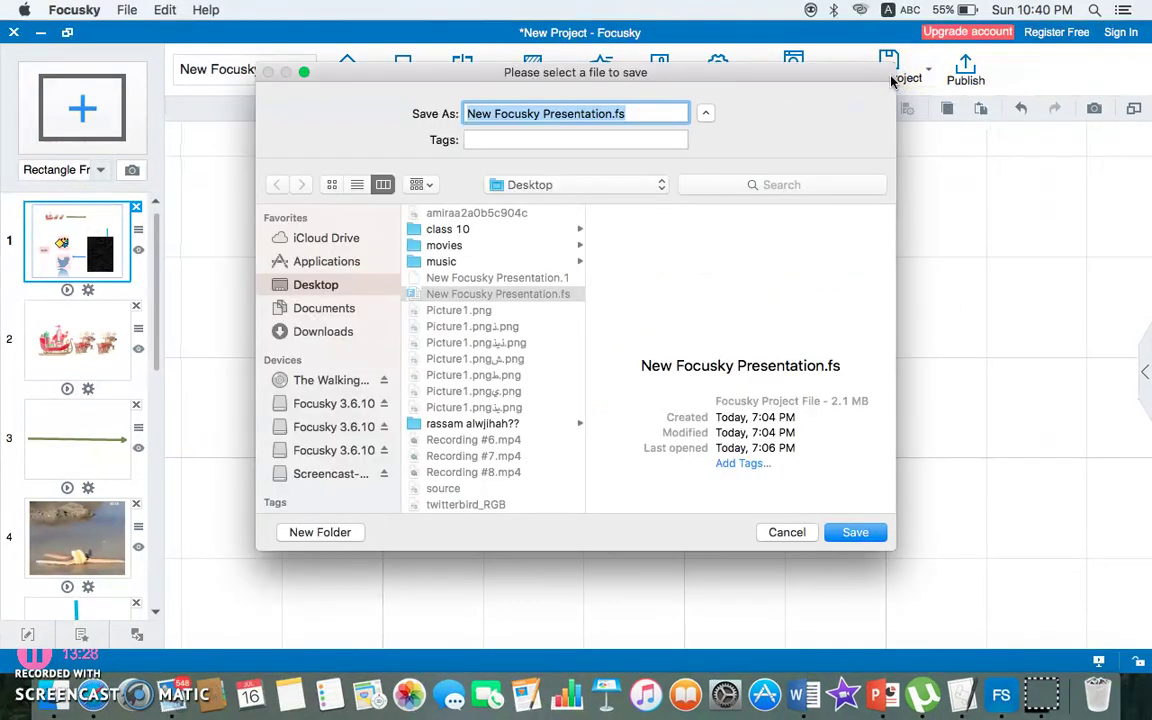
pyautogui.click(637, 114)
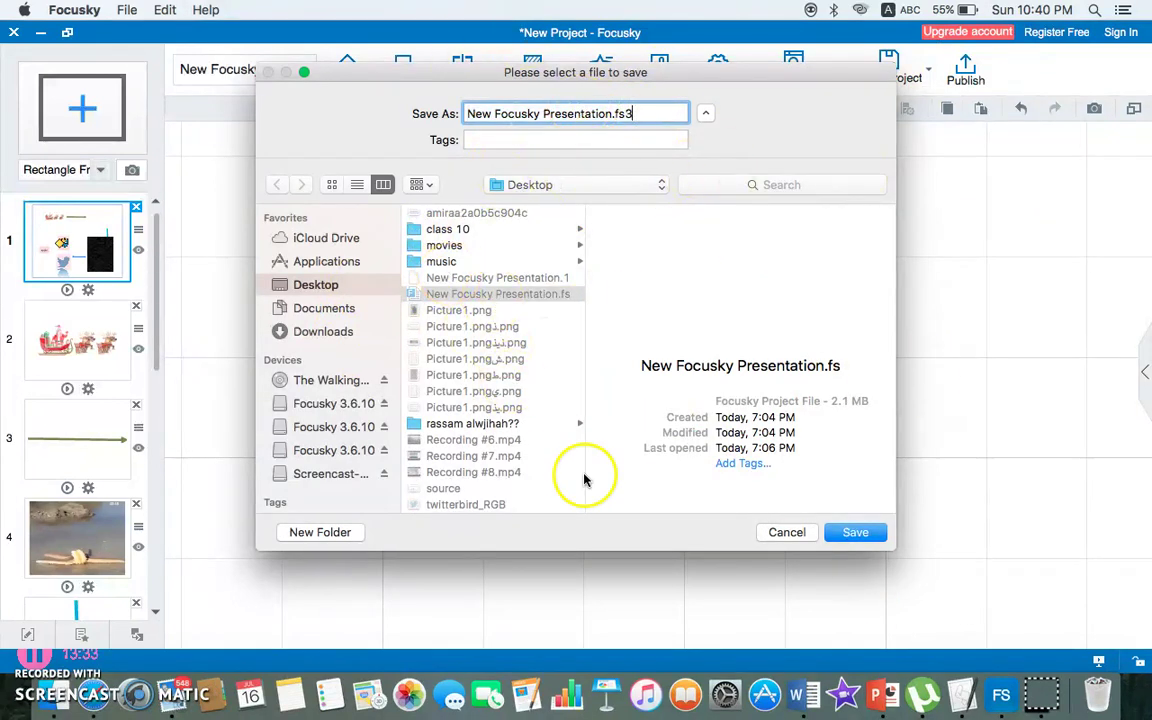
pyautogui.click(858, 532)
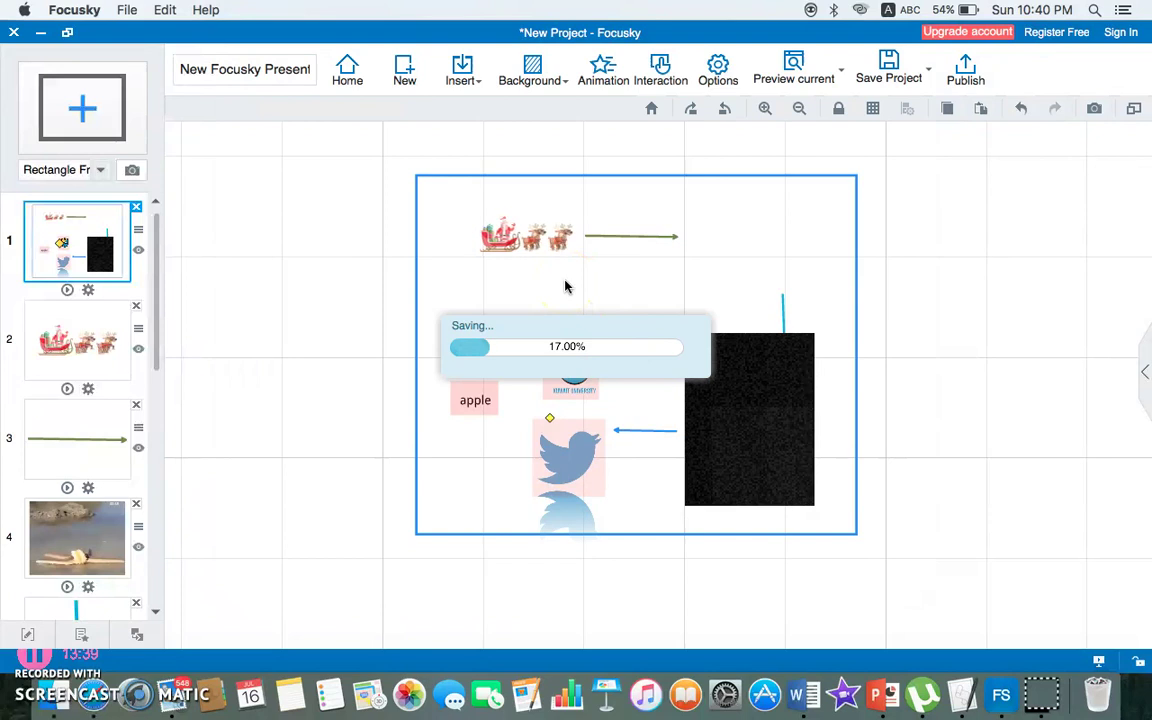
# Start a new project by importing the PowerPoint file "مشروع النهائي م.pptx" from the Desktop, continuing past the parsing error.
pyautogui.click(404, 66)
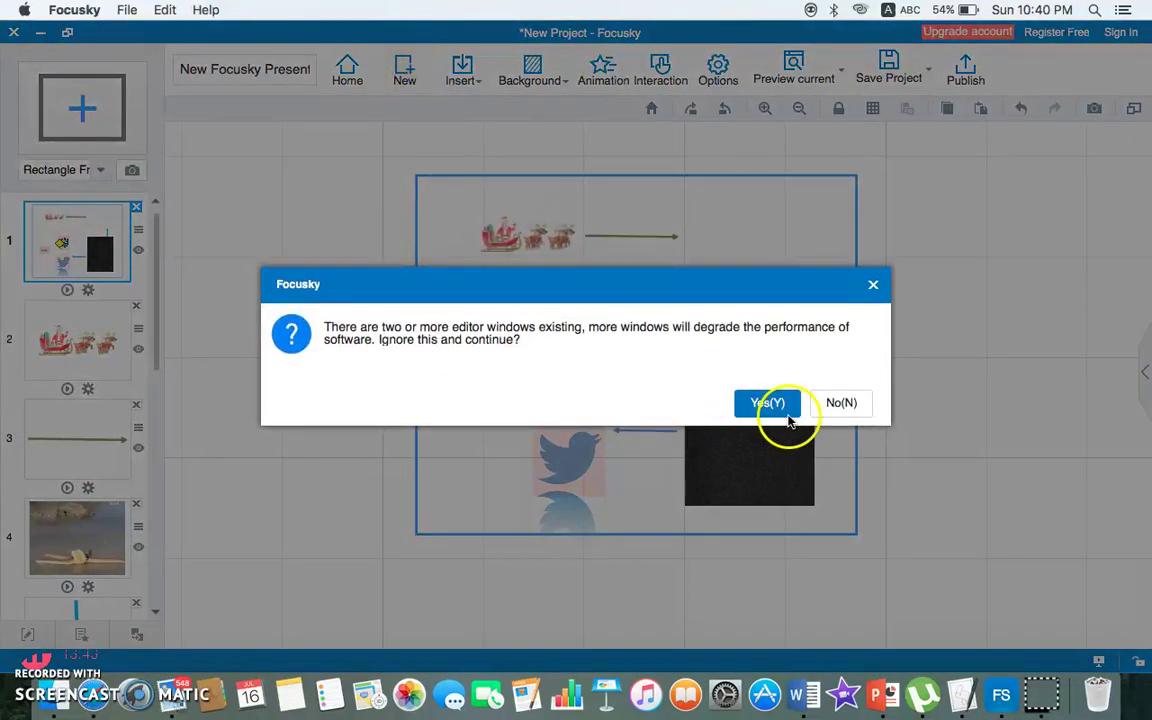
pyautogui.click(768, 404)
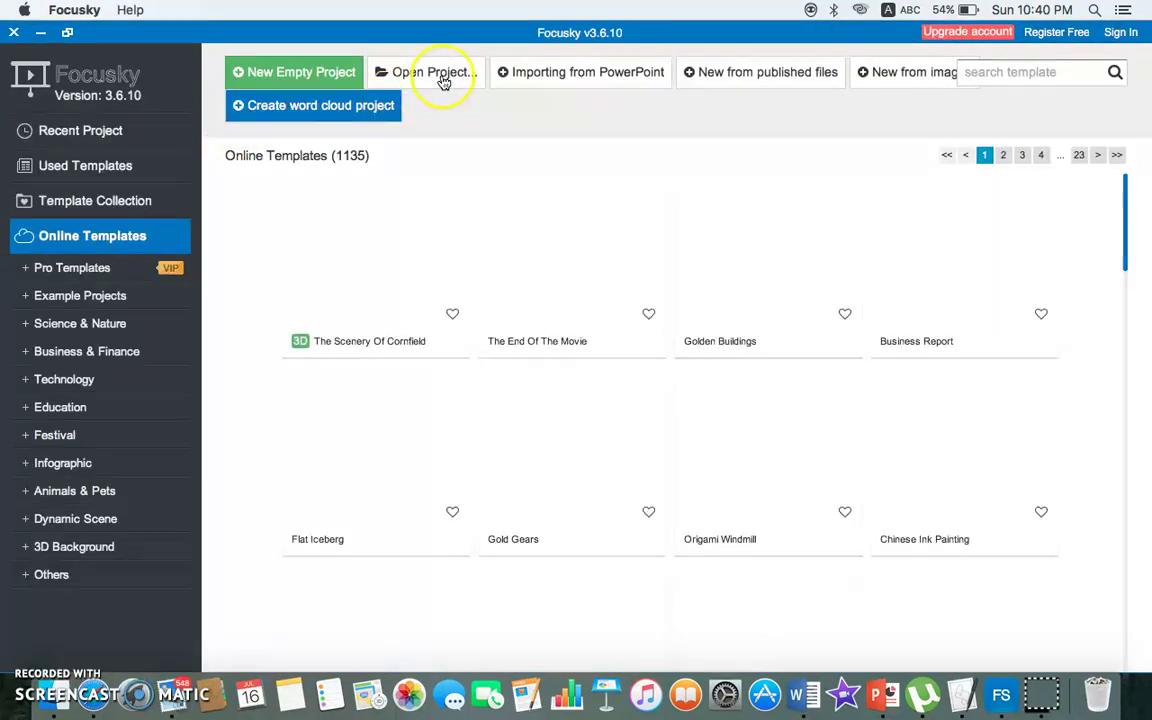
pyautogui.click(528, 89)
pyautogui.scroll(-10, 627, 320)
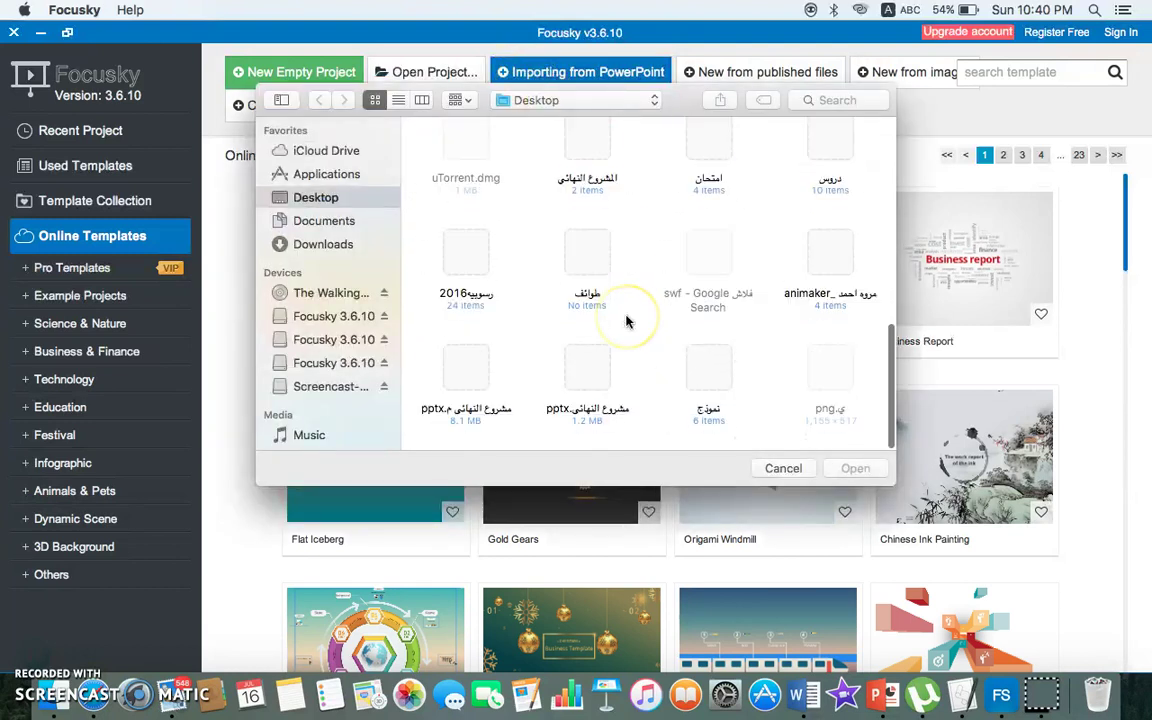
pyautogui.click(587, 368)
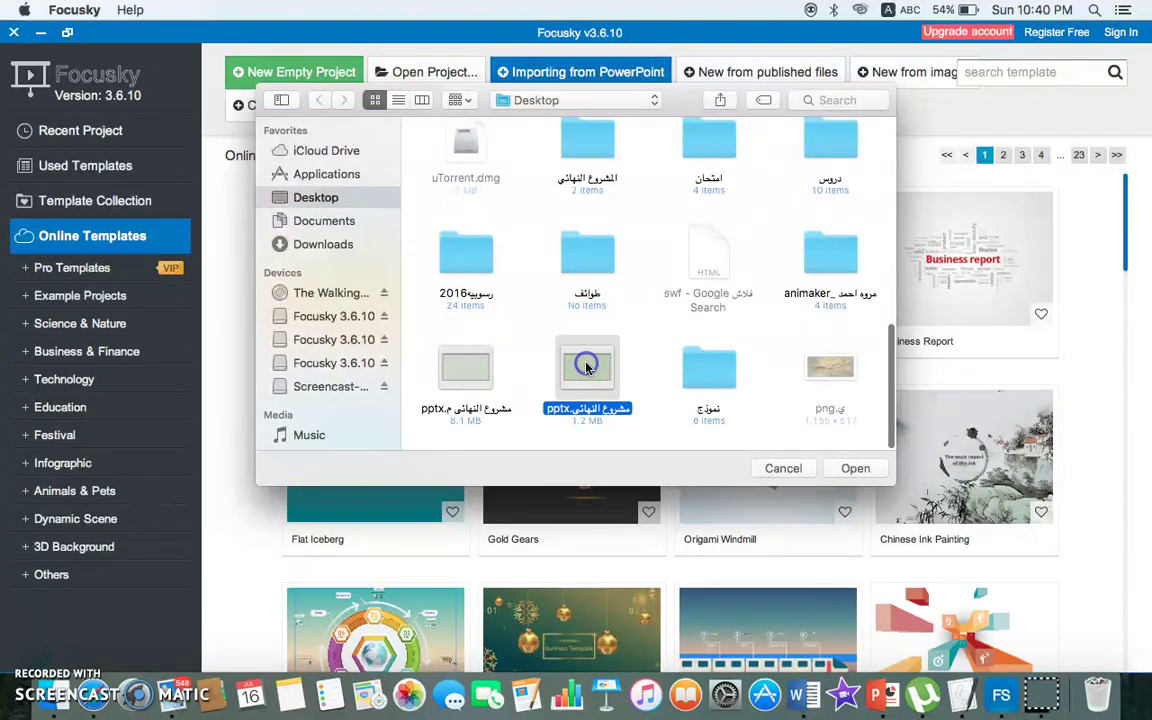
pyautogui.click(470, 372)
pyautogui.click(832, 468)
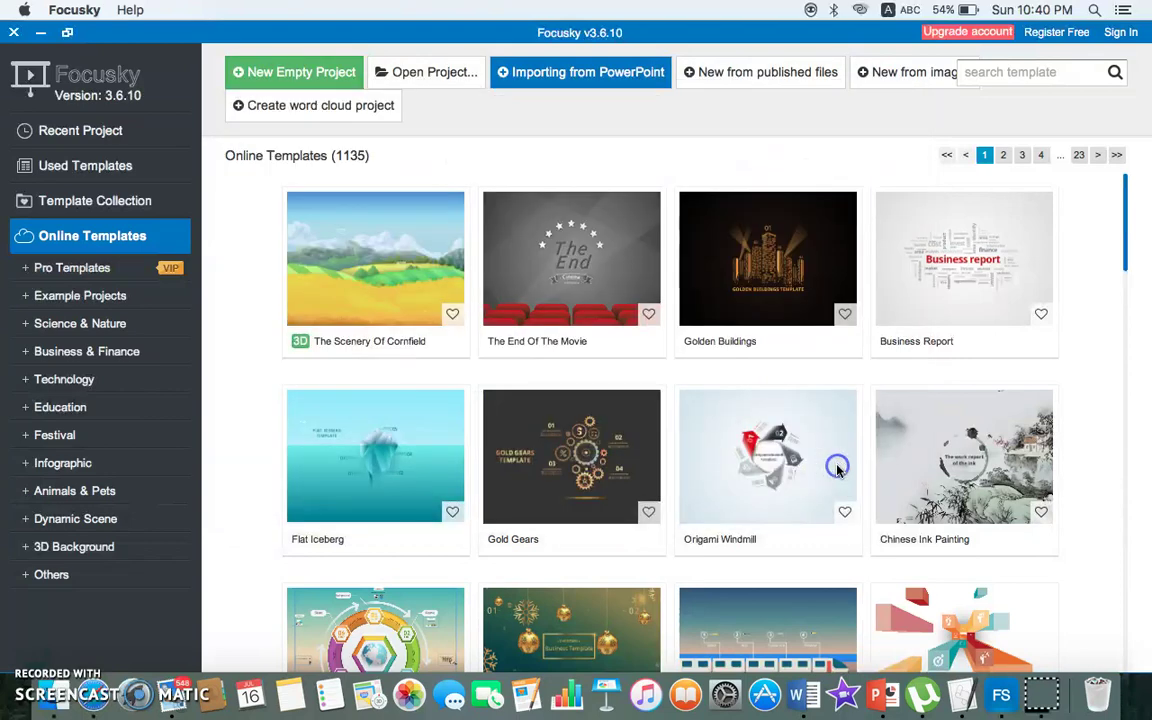
pyautogui.click(699, 398)
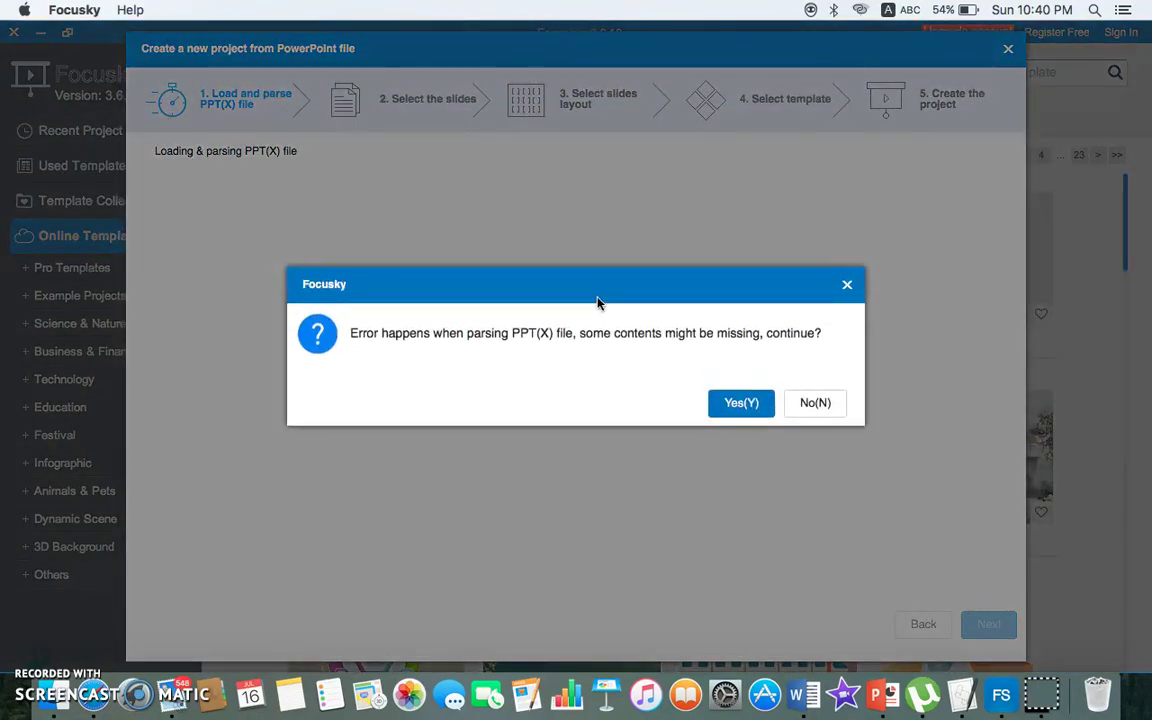
pyautogui.click(740, 403)
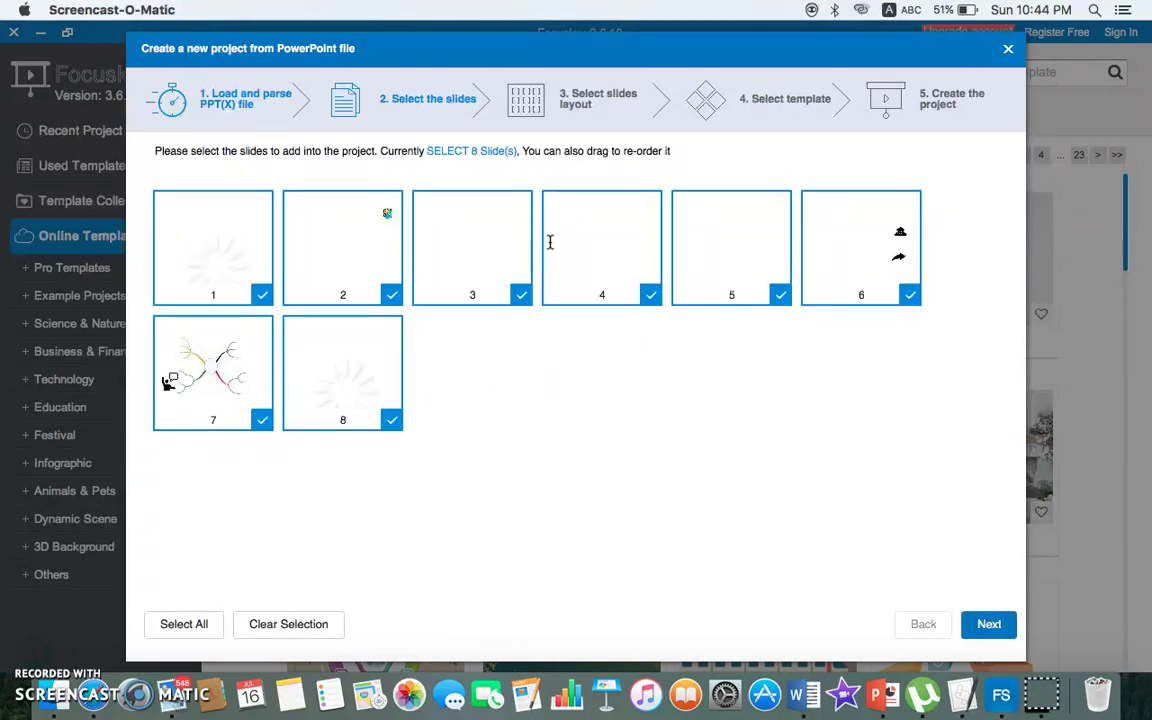
# Deselect and reselect slide 3 so all eight slides are imported, and use the Circle Layout for them.
pyautogui.click(510, 285)
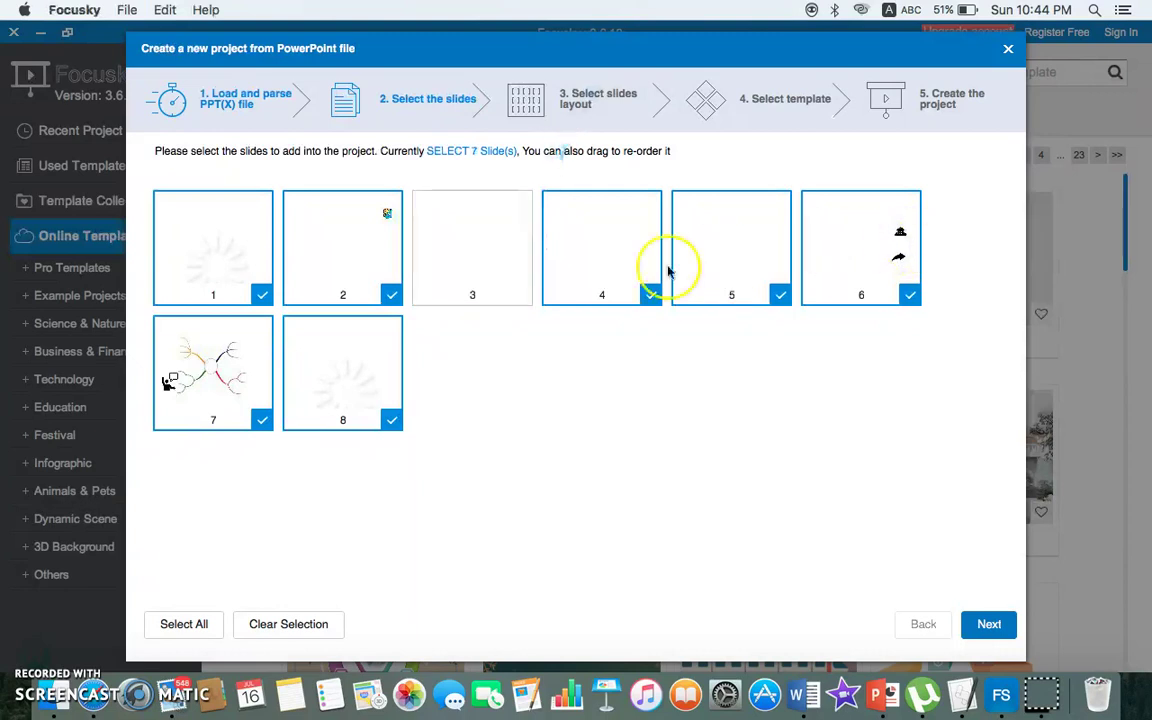
pyautogui.click(519, 274)
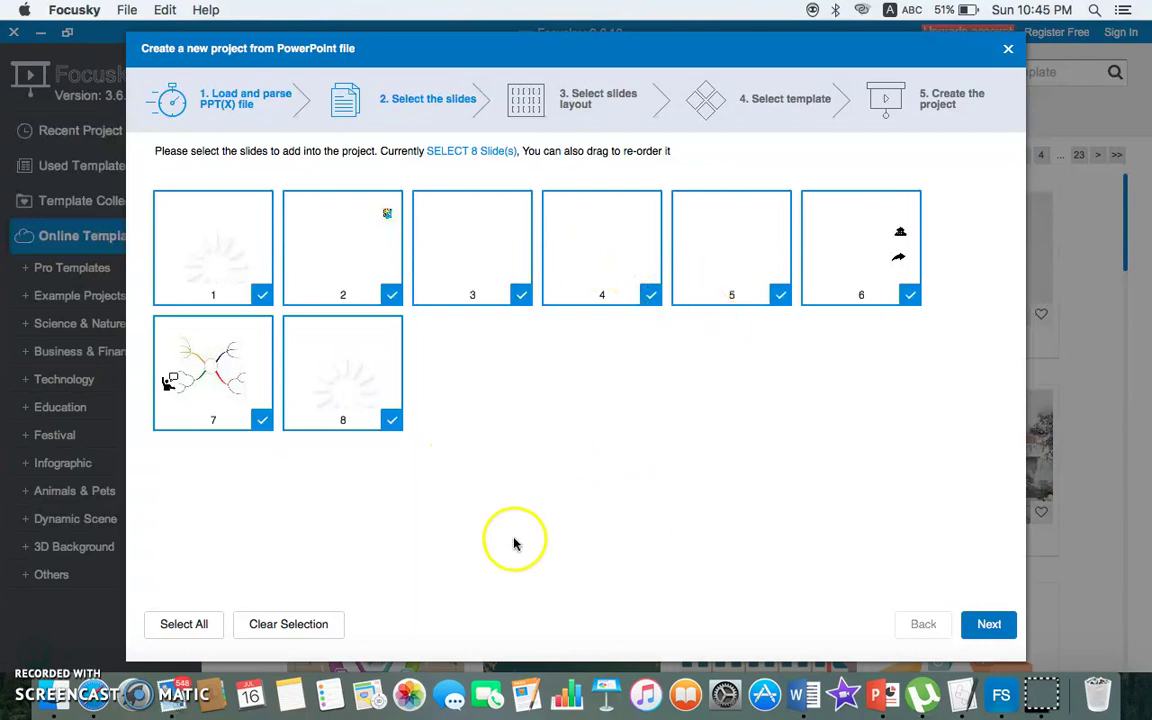
pyautogui.click(988, 623)
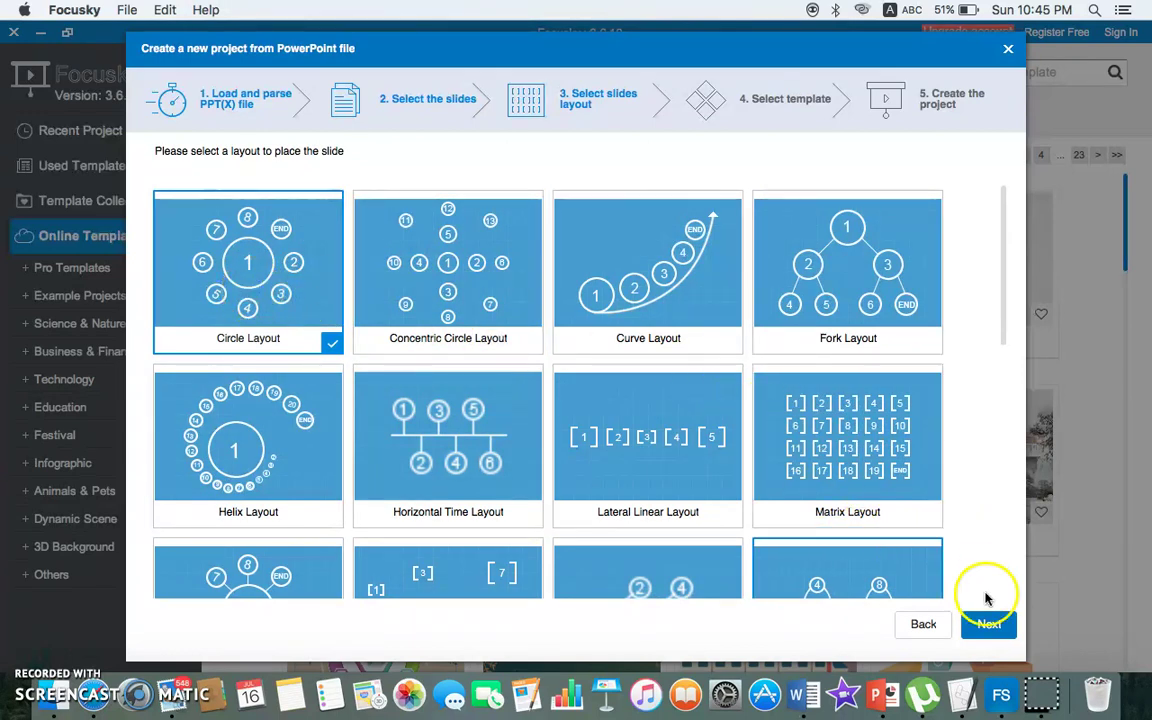
pyautogui.click(989, 624)
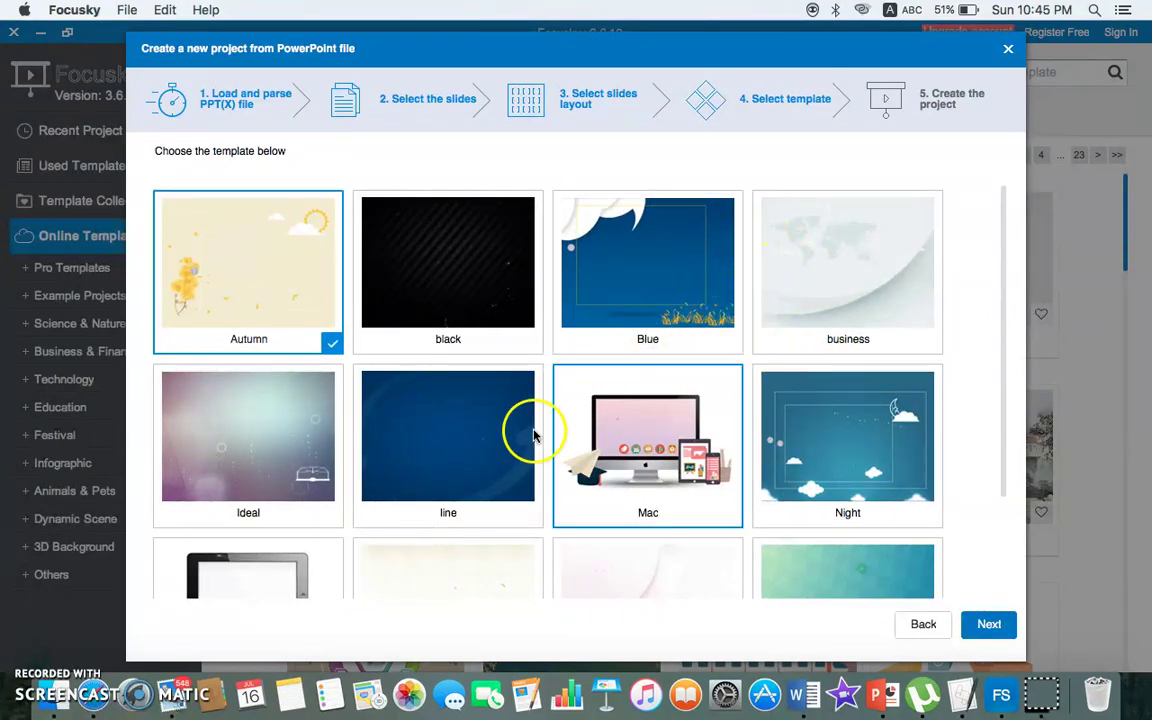
# Choose the "line" template and create the project from the PowerPoint slides.
pyautogui.click(470, 459)
pyautogui.click(1003, 628)
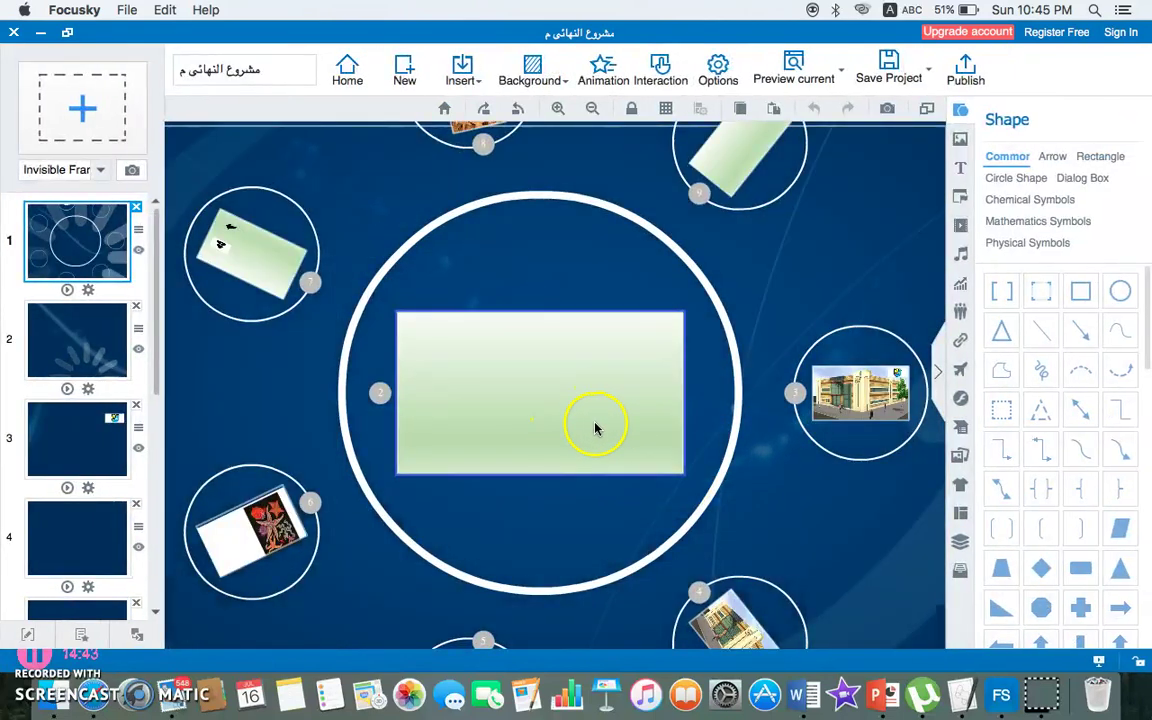
pyautogui.scroll(-5, 451, 389)
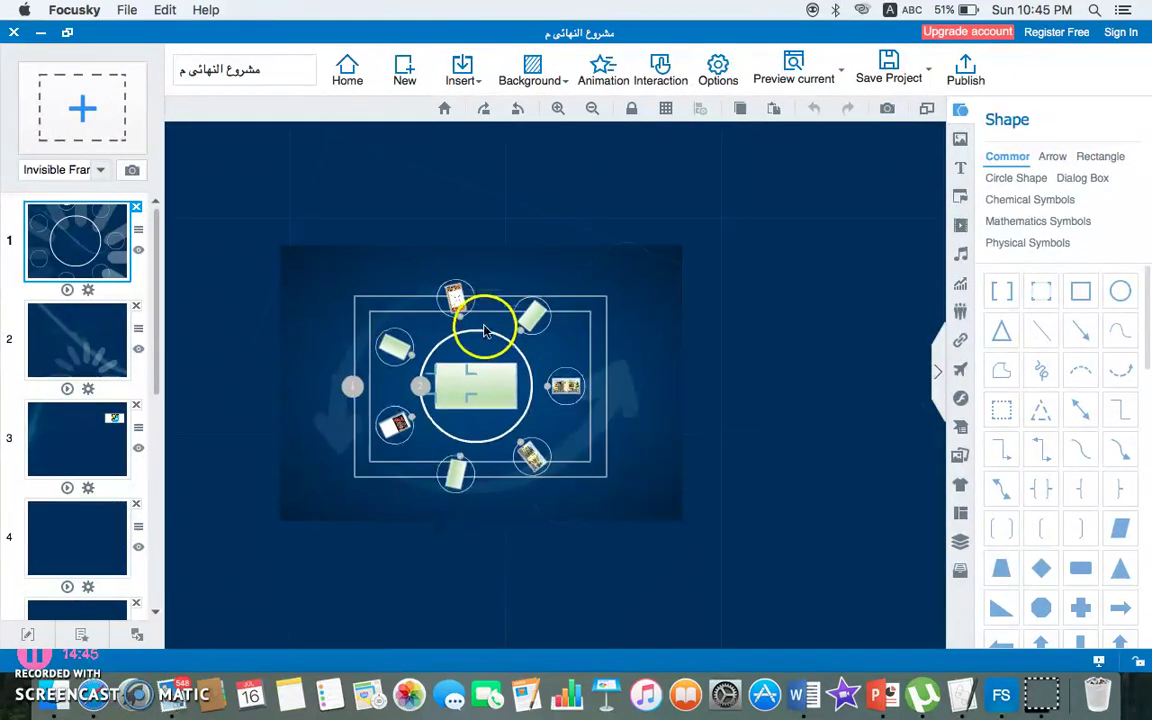